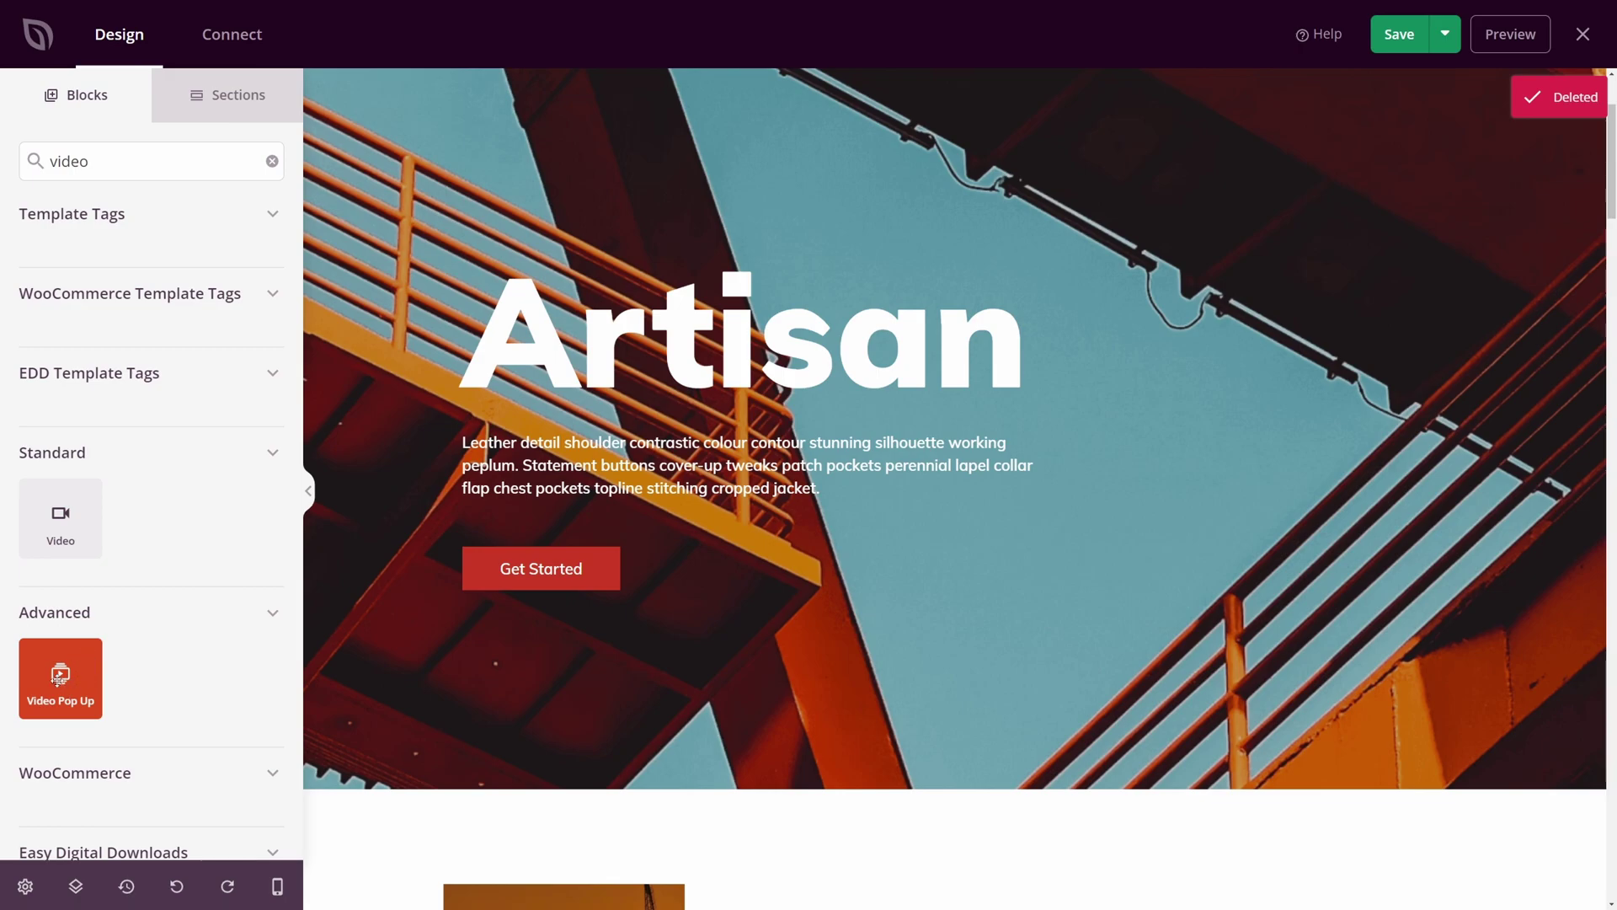
Step: Drop a Video Pop Up block below the Artisan hero paragraph and list its video sources
drag(59, 678, 645, 544)
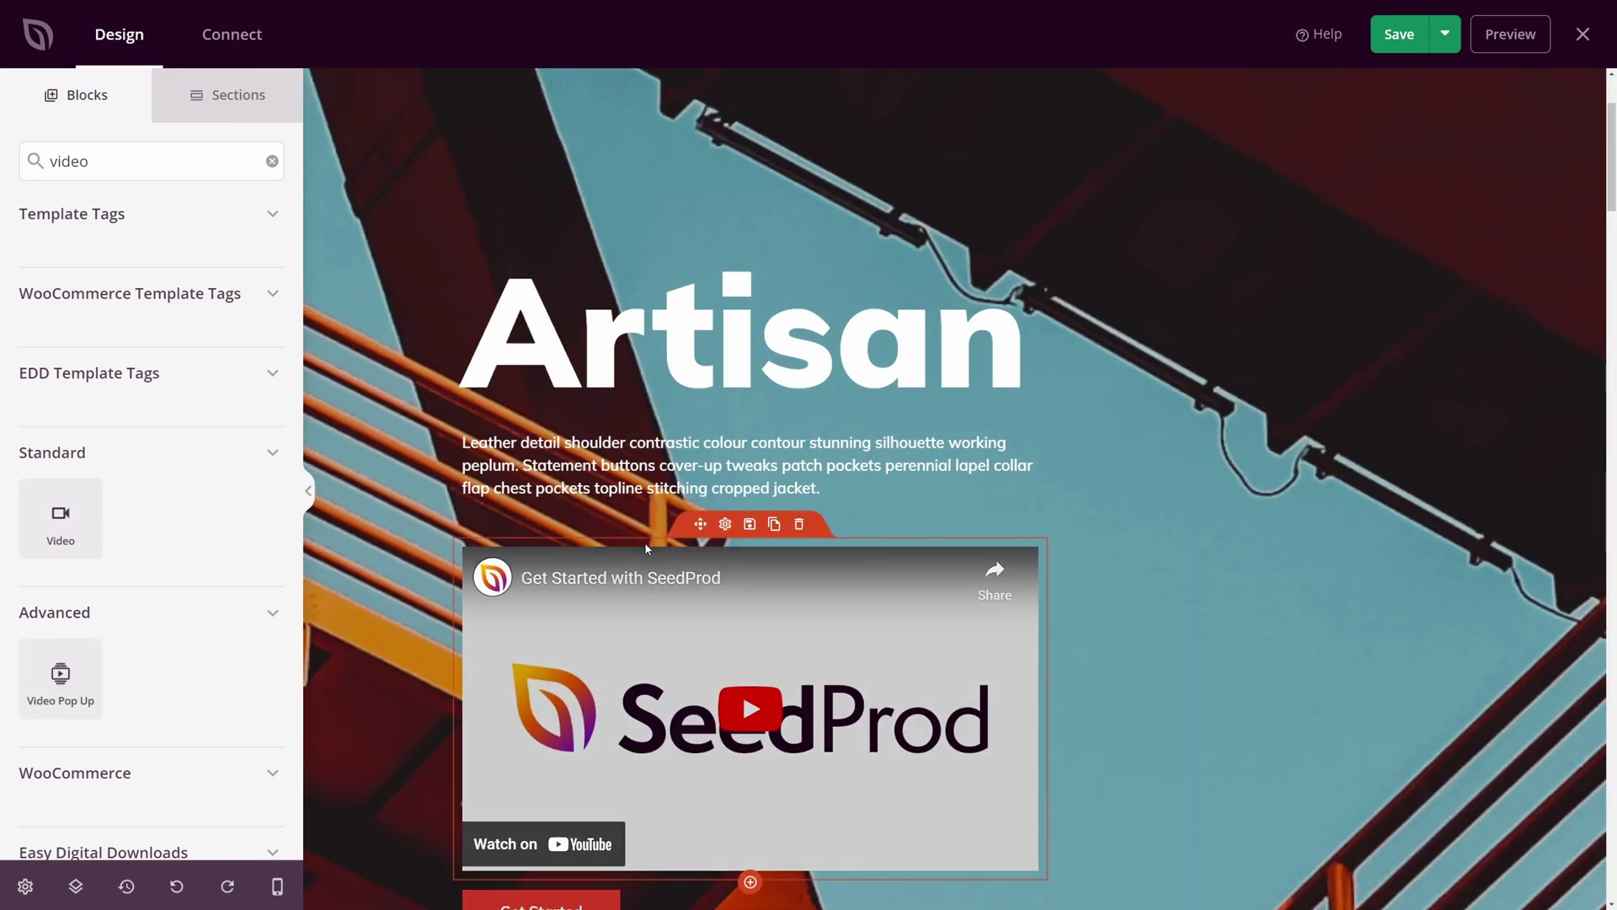
scroll(646, 548, down, 2)
click(726, 401)
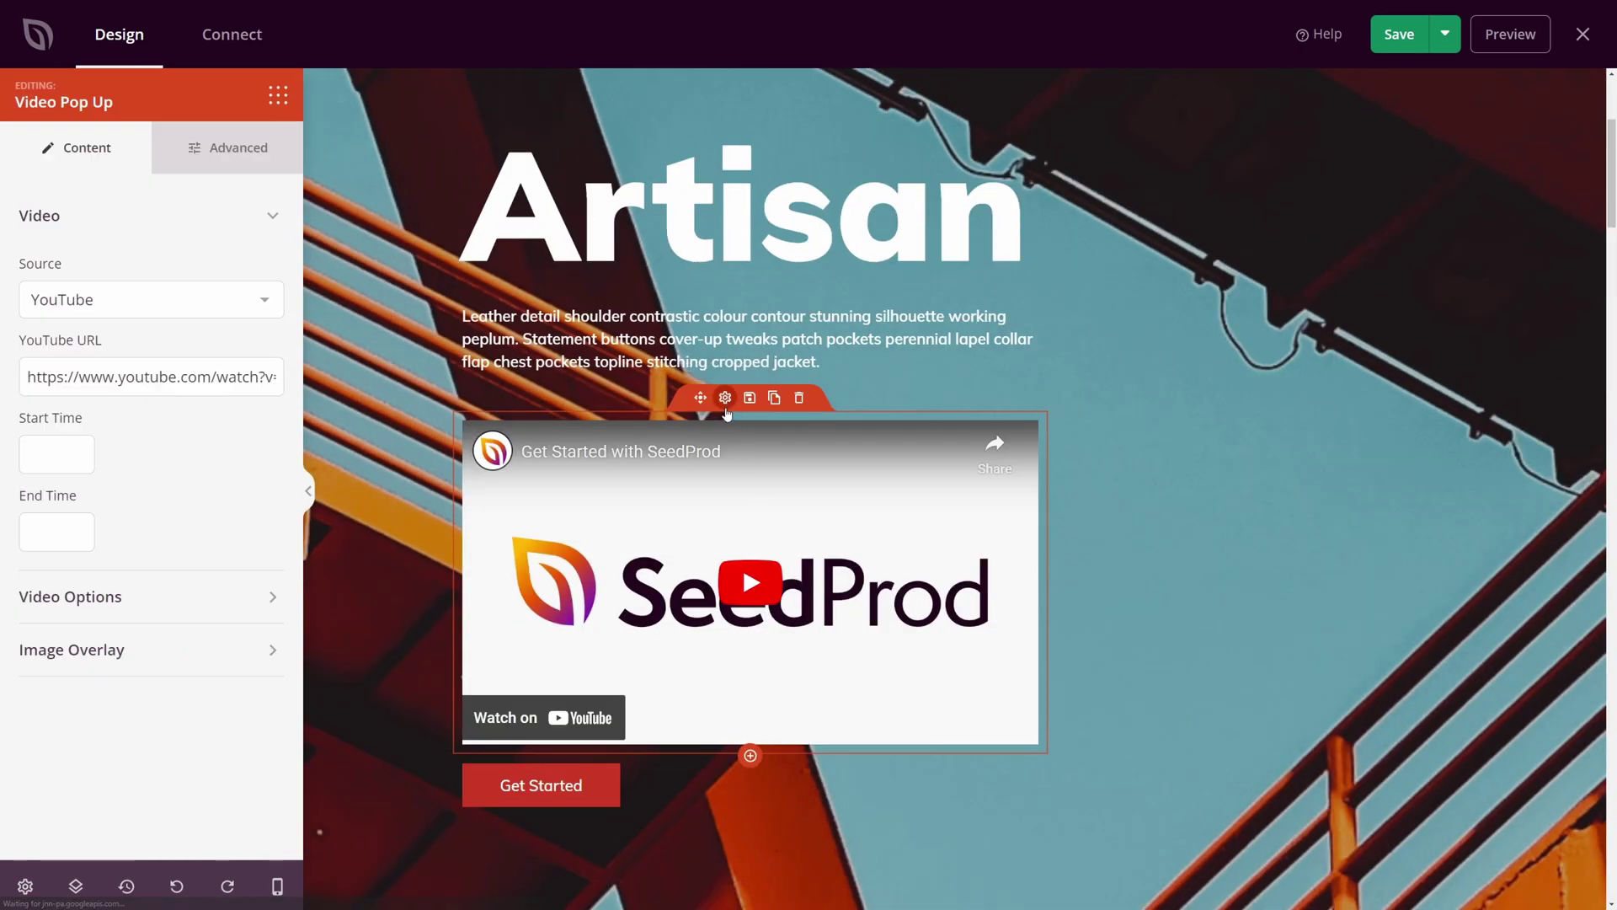
click(128, 300)
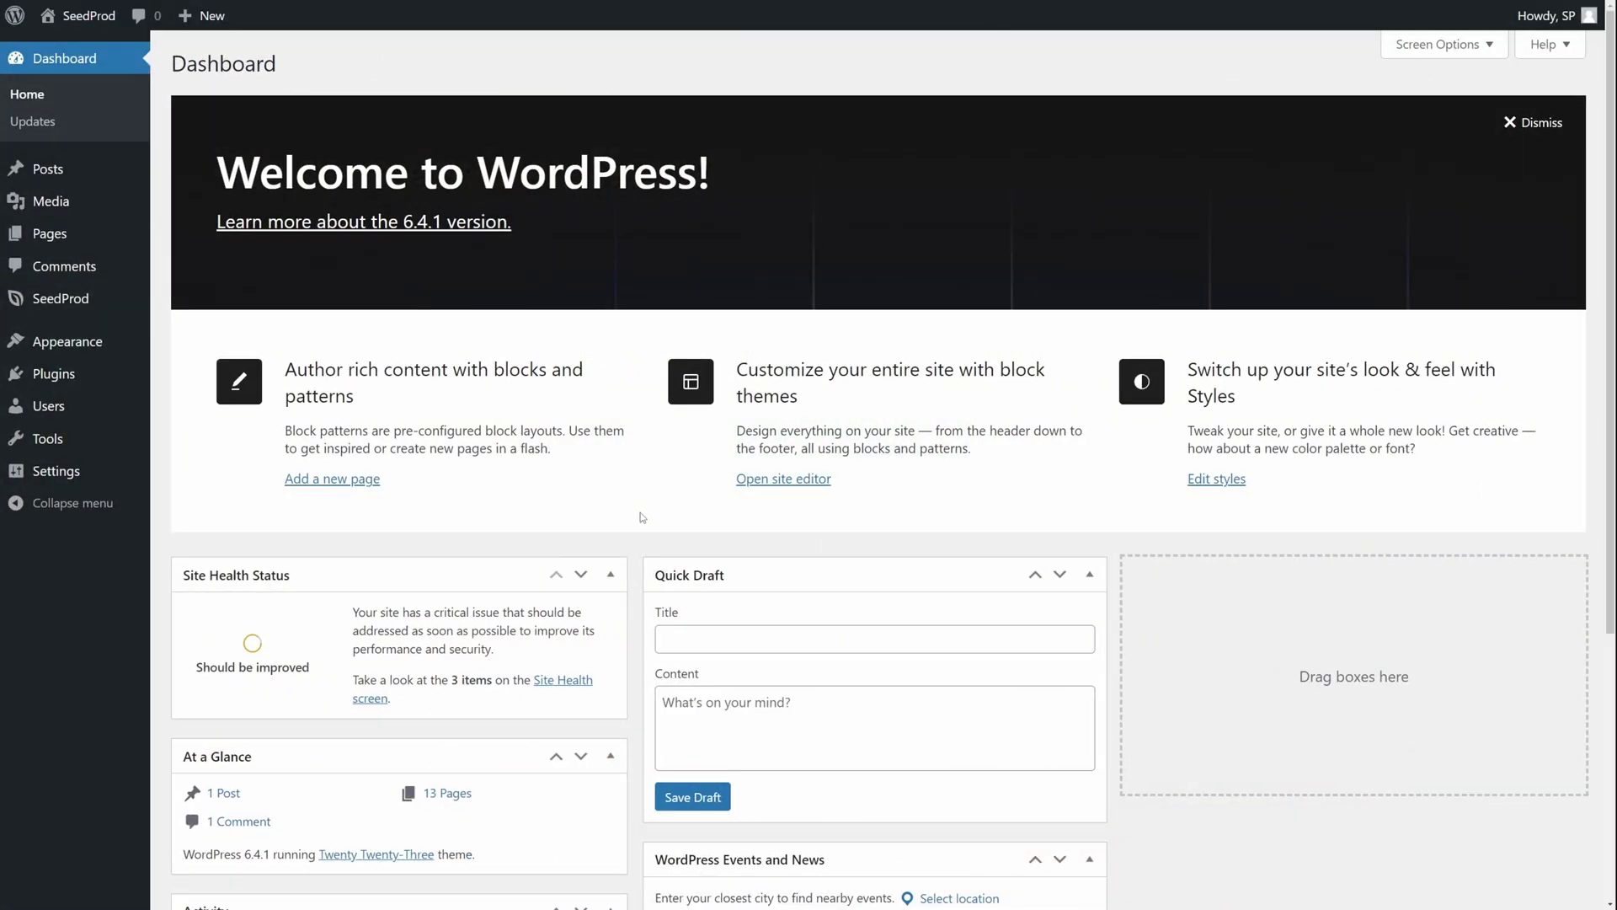
Step: Reveal the SeedProd submenu in the WordPress admin sidebar
mouse_move(77, 303)
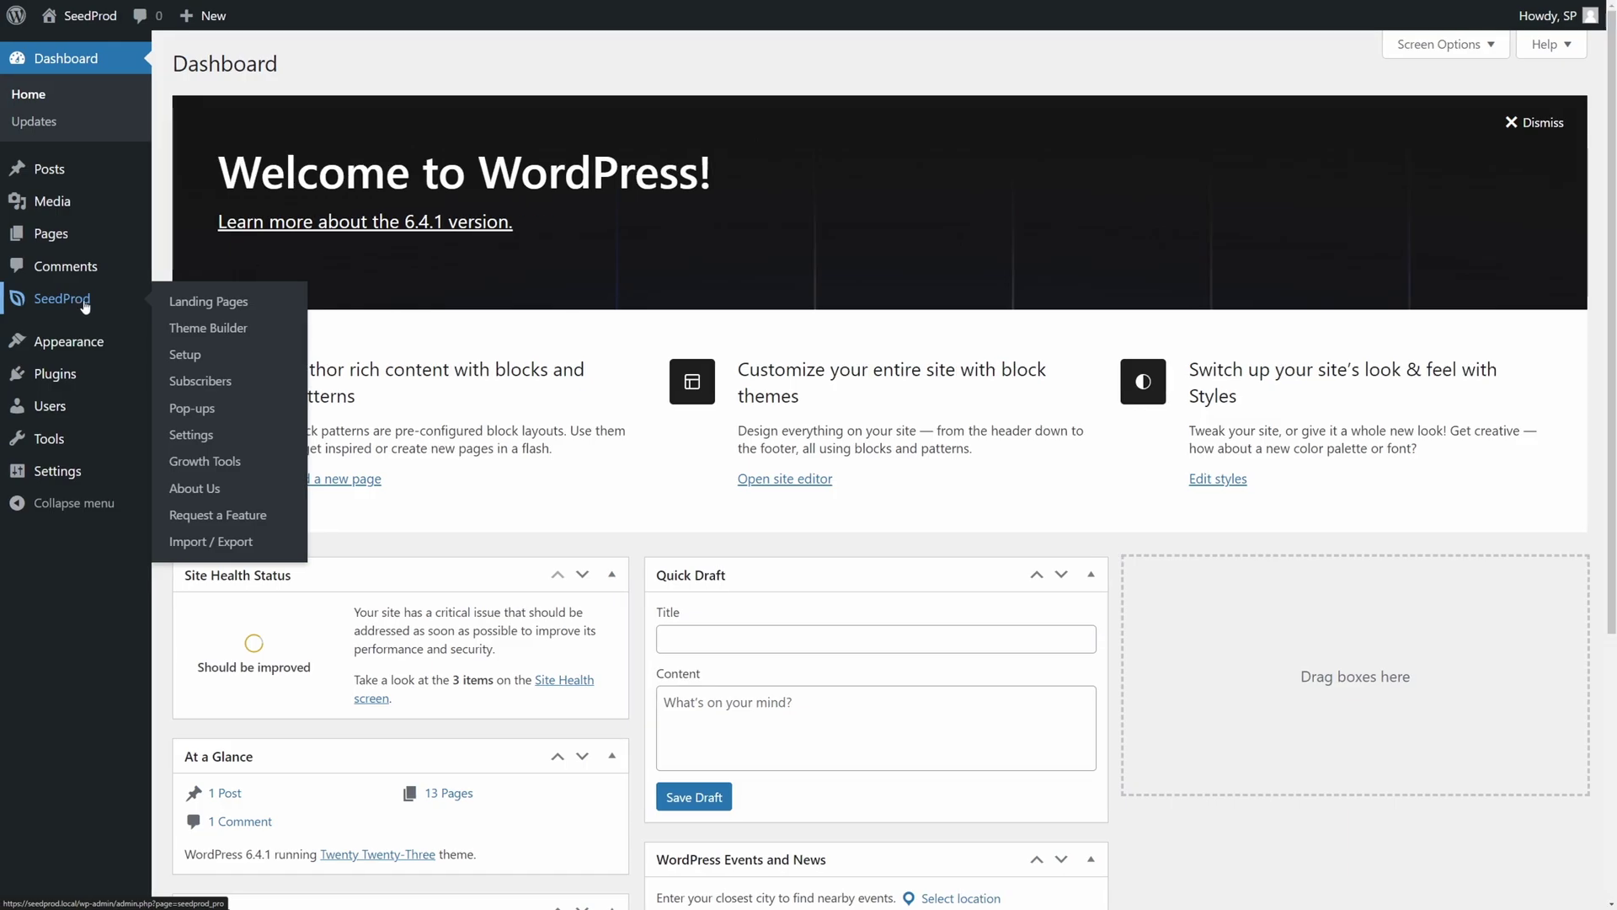
Step: From Theme Builder's template kits, import the Artisan Construction Theme and review its templates
click(223, 337)
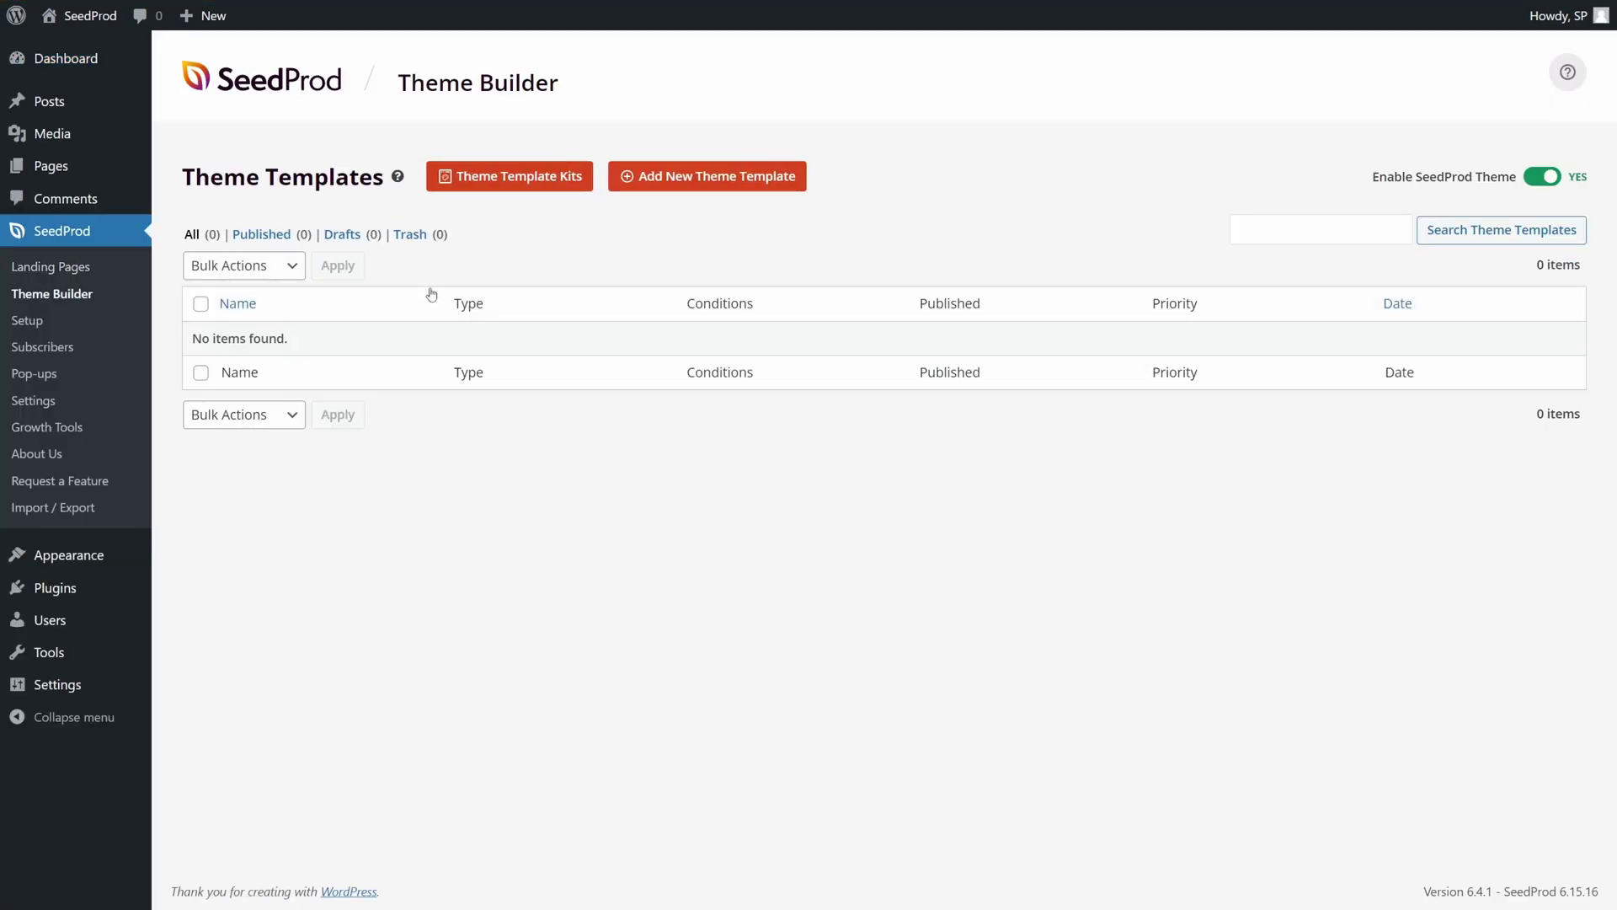
click(519, 193)
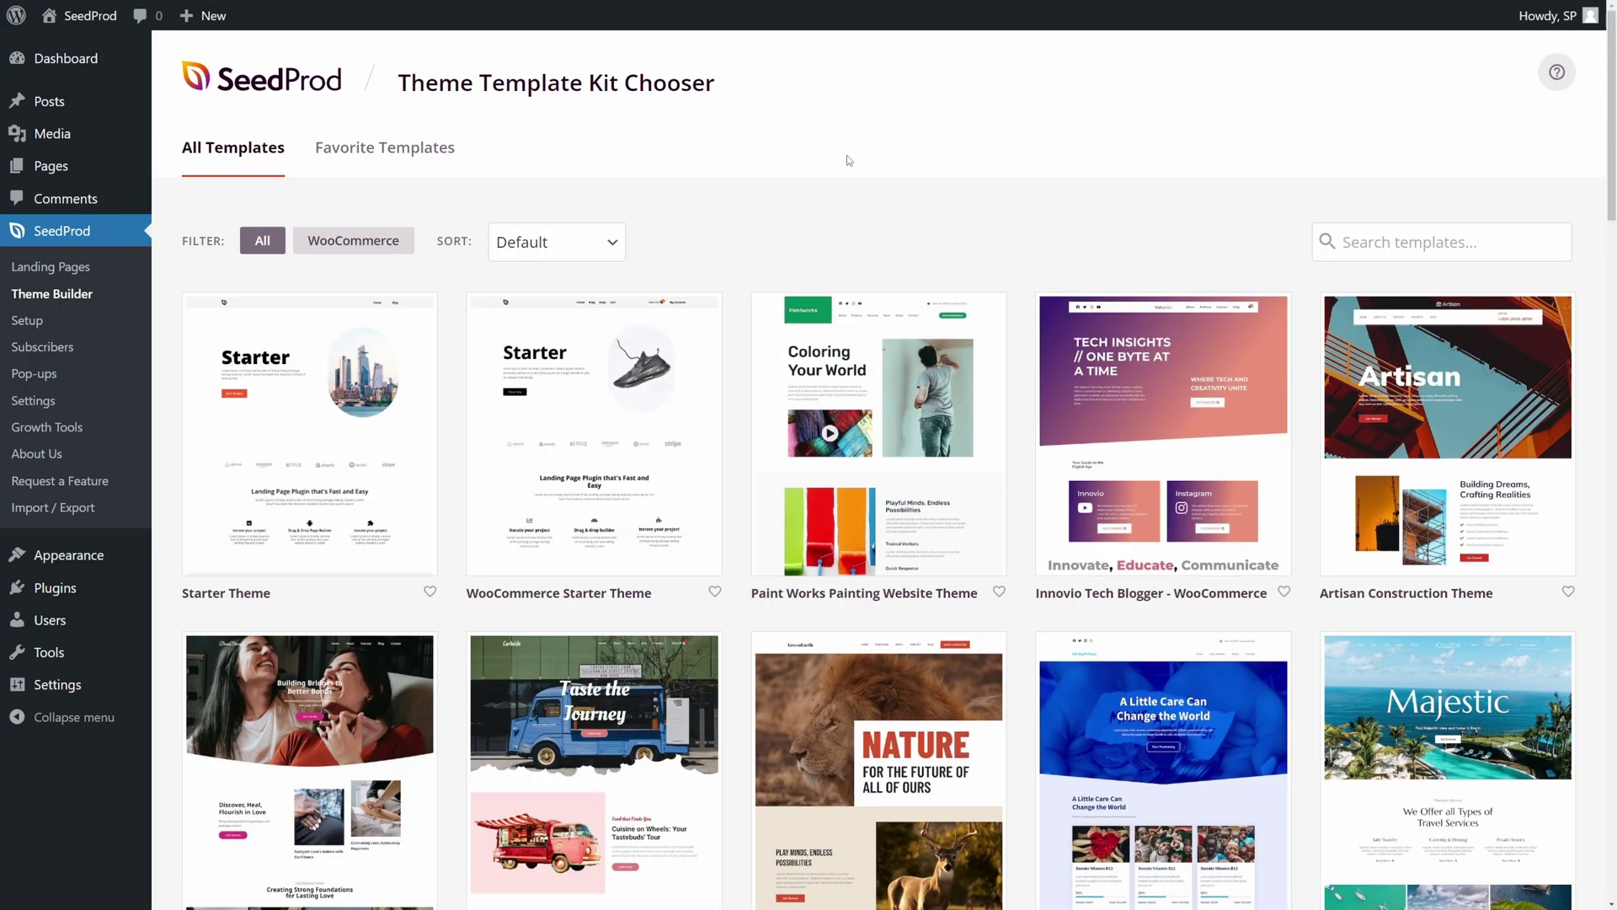
mouse_move(1369, 331)
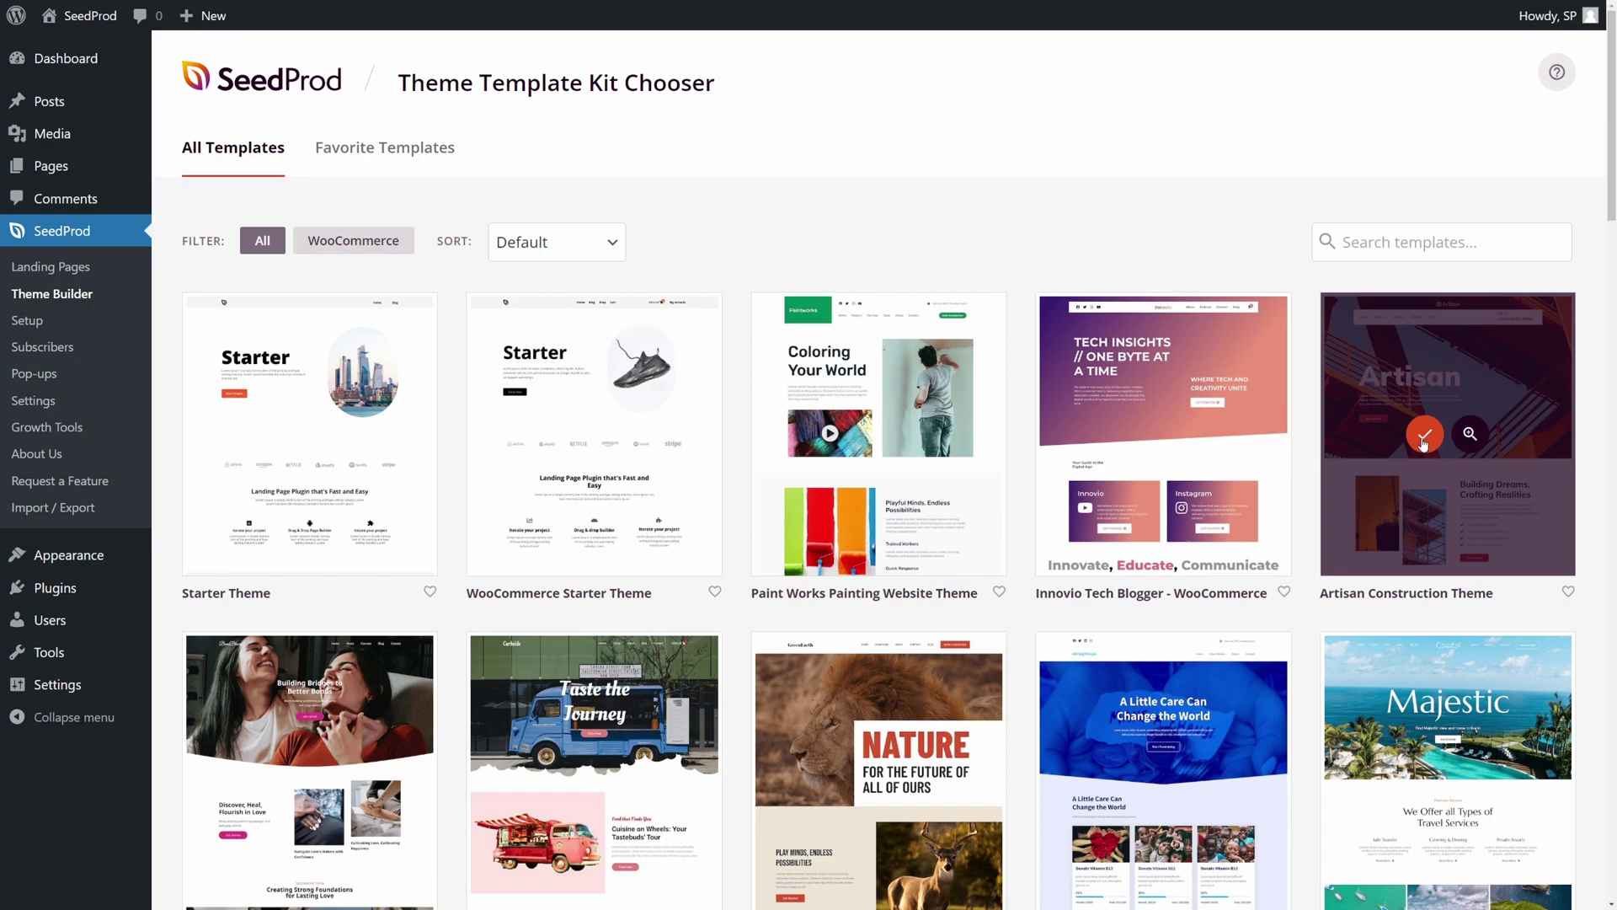
click(1423, 436)
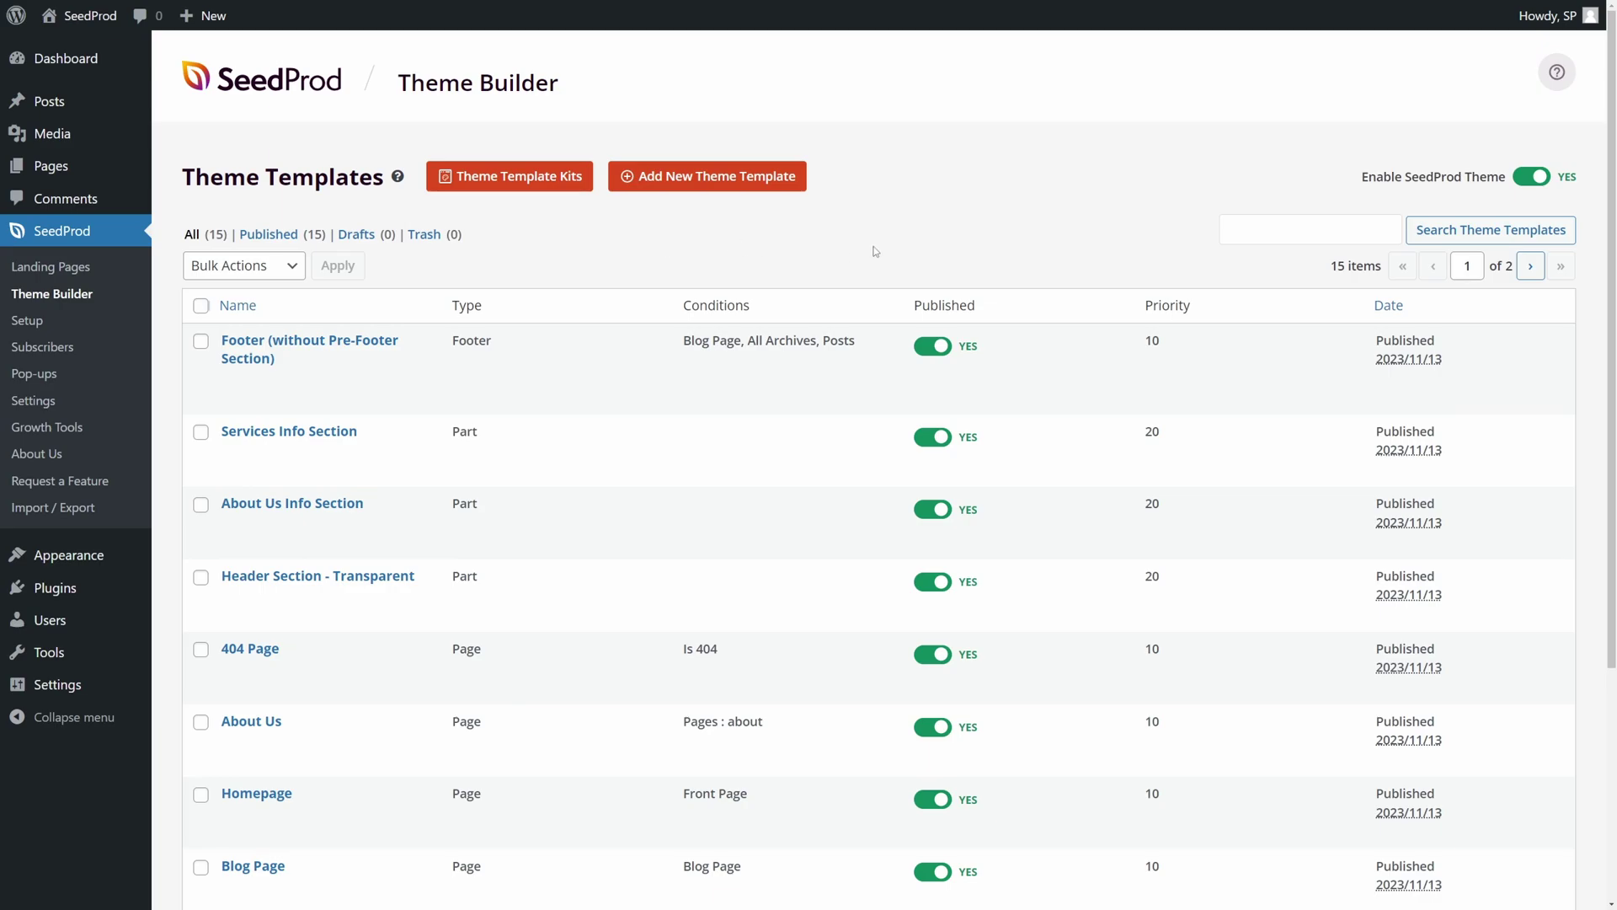
scroll(875, 251, down, 4)
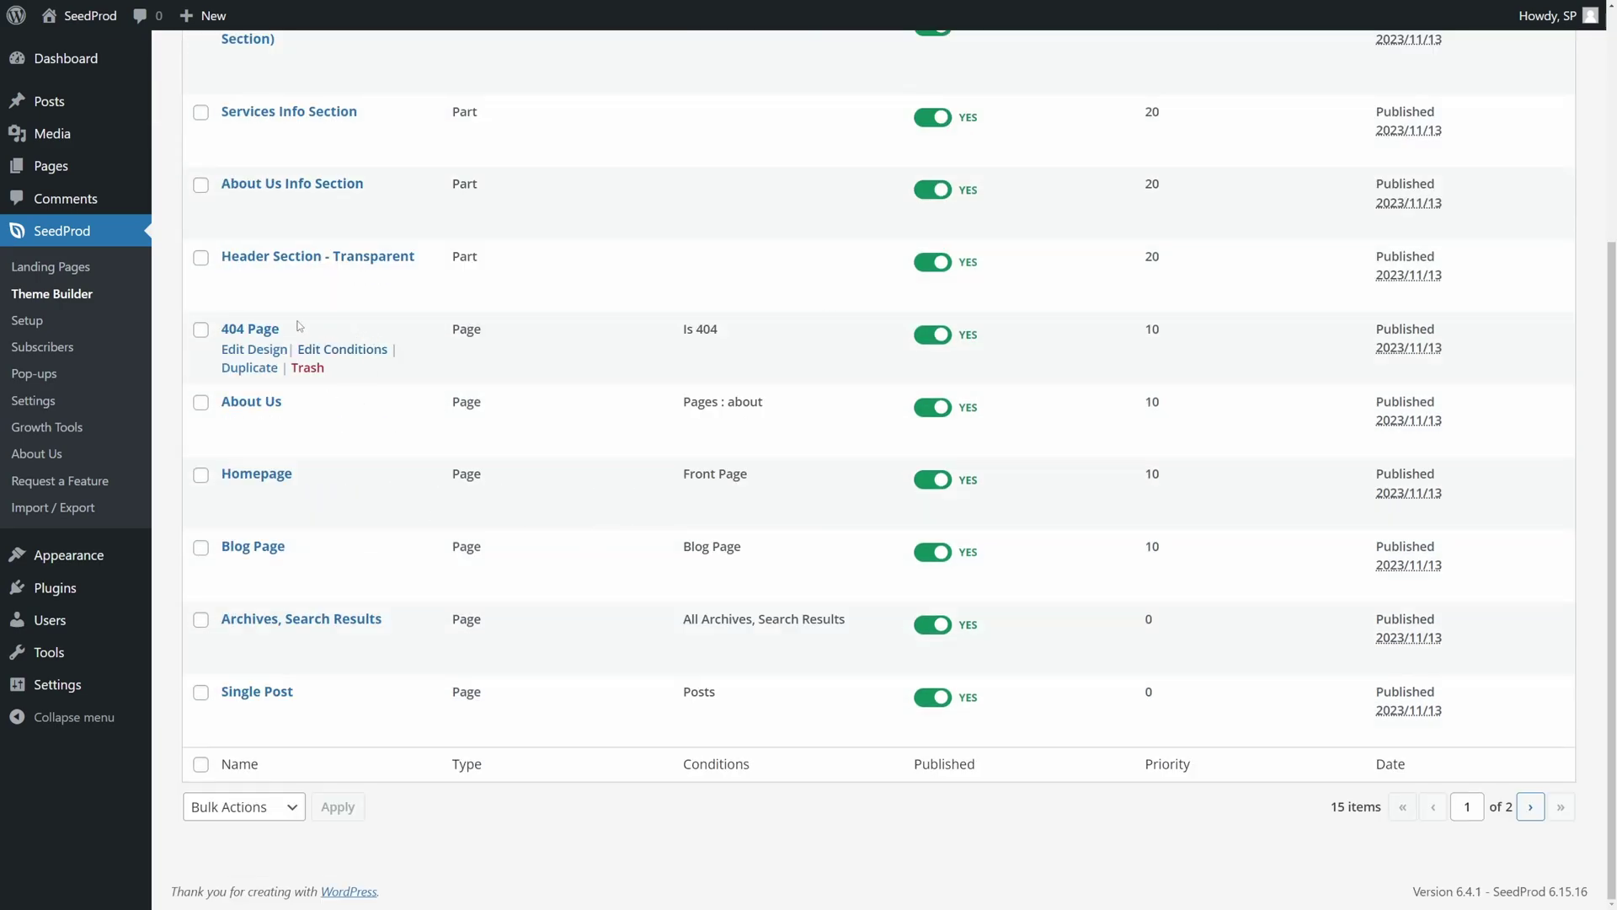
scroll(769, 433, up, 4)
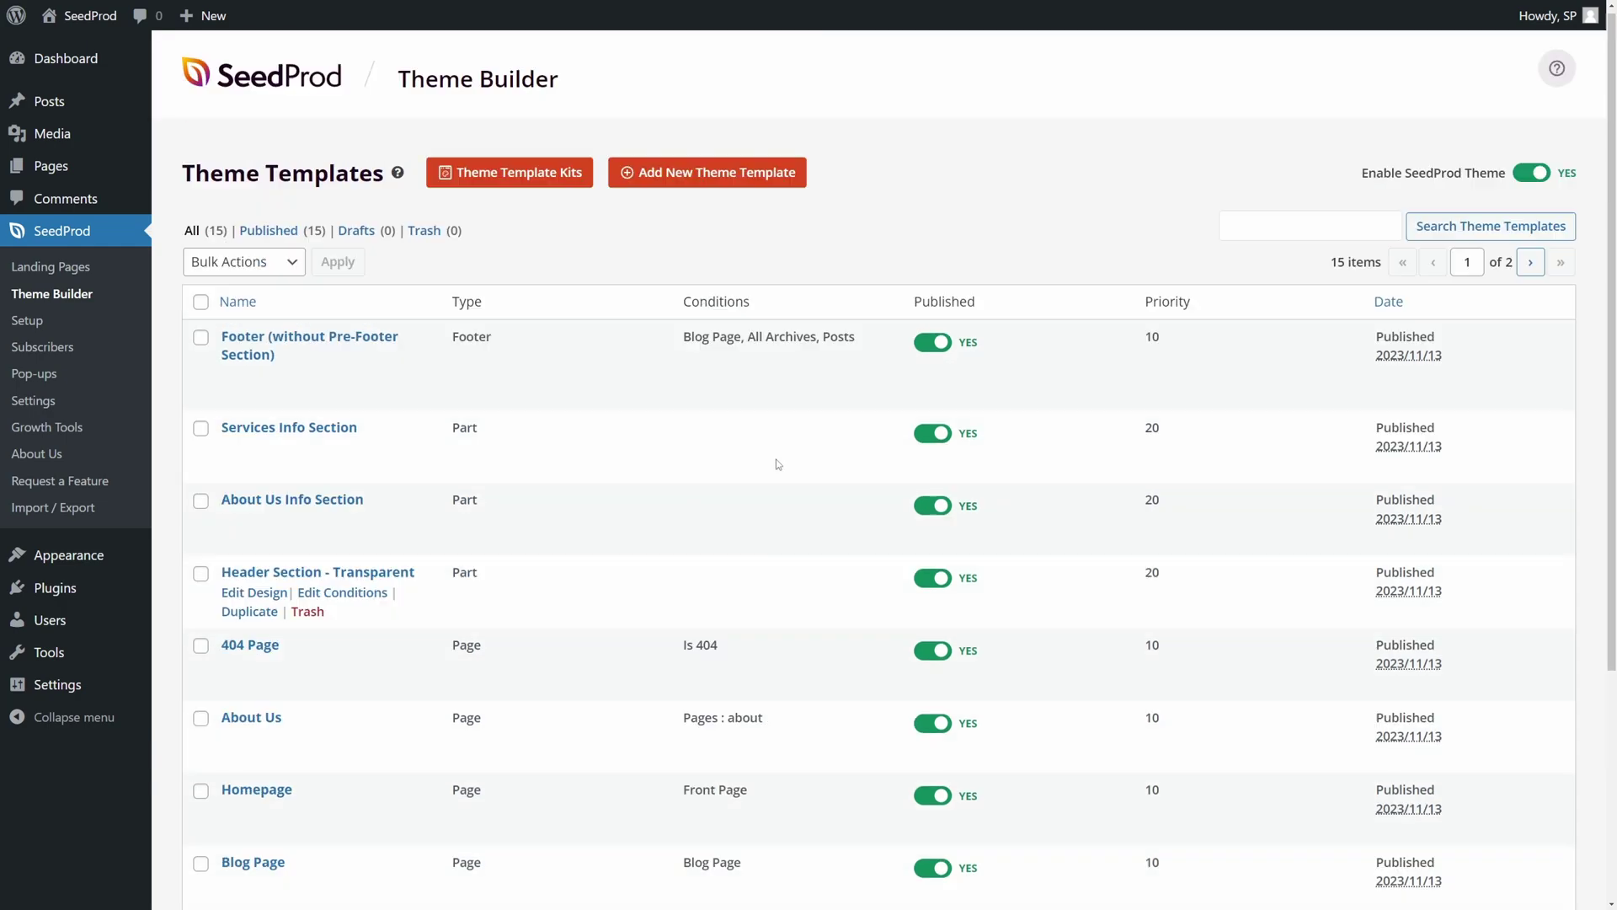
Step: Enable the SeedProd theme and browse the live Artisan construction homepage
click(1528, 172)
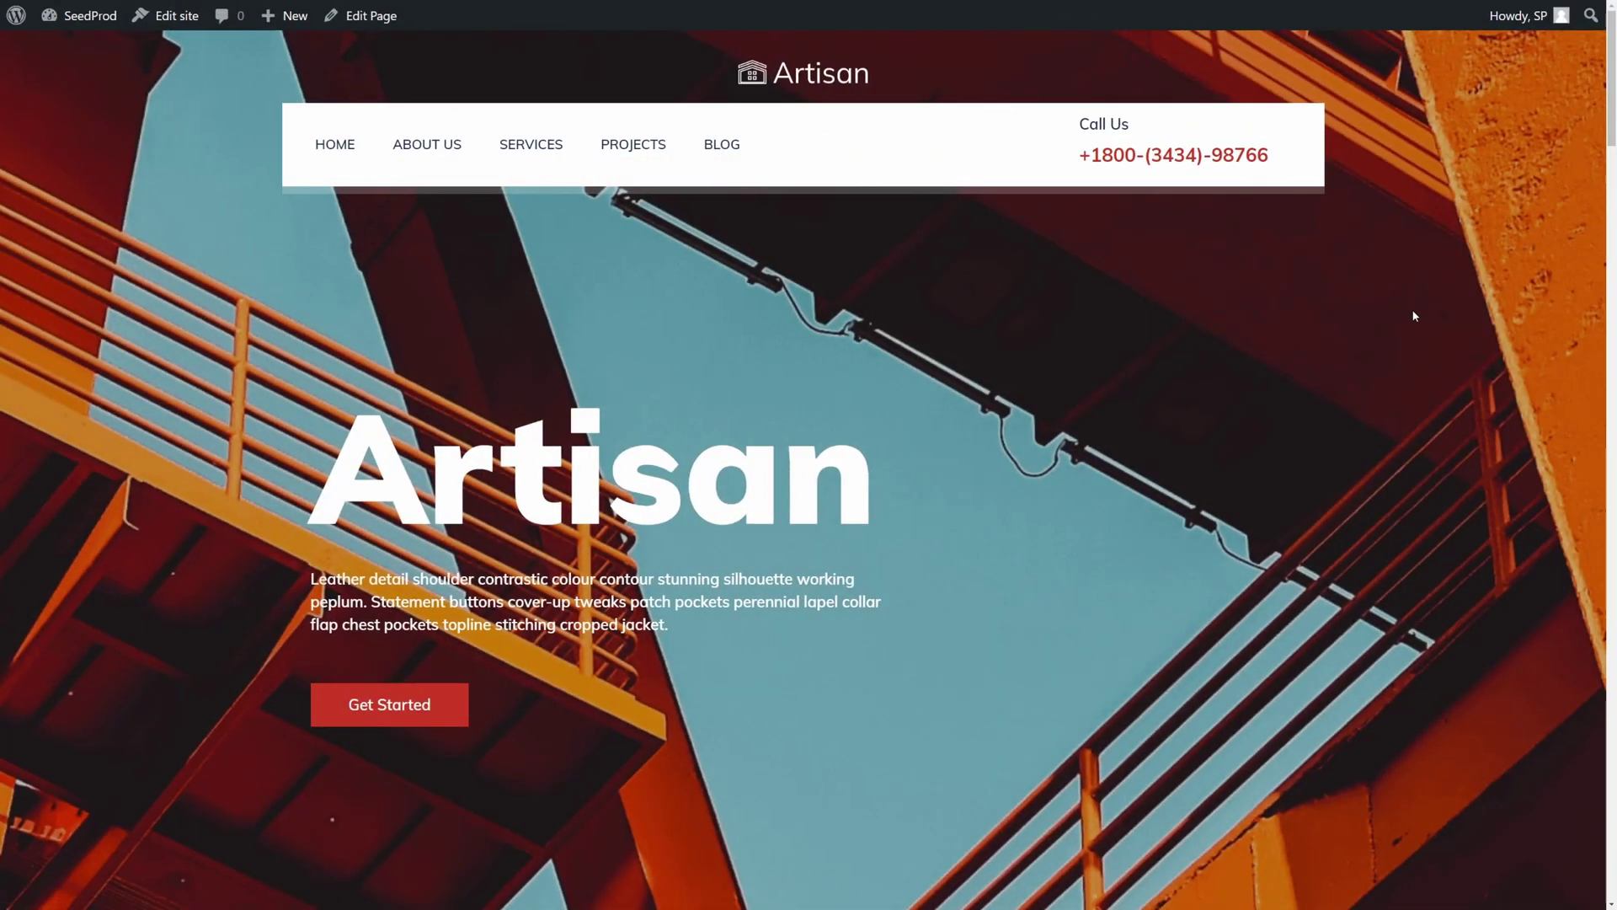
mouse_move(1605, 40)
mouse_down()
mouse_move(1605, 809)
mouse_move(1606, 59)
mouse_up()
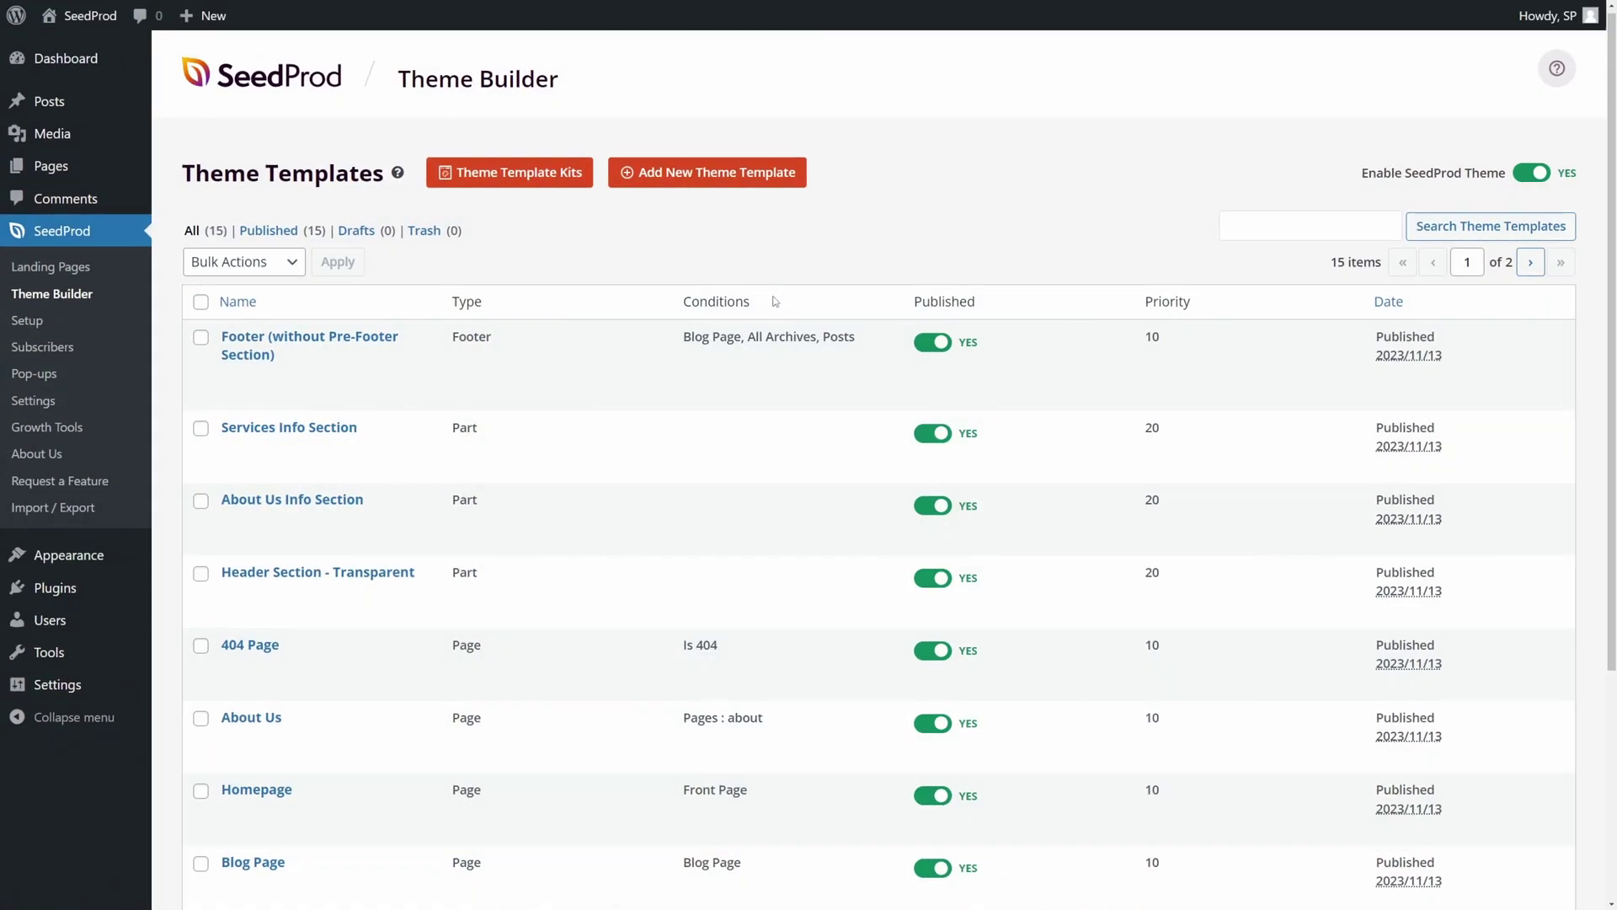
scroll(772, 310, down, 4)
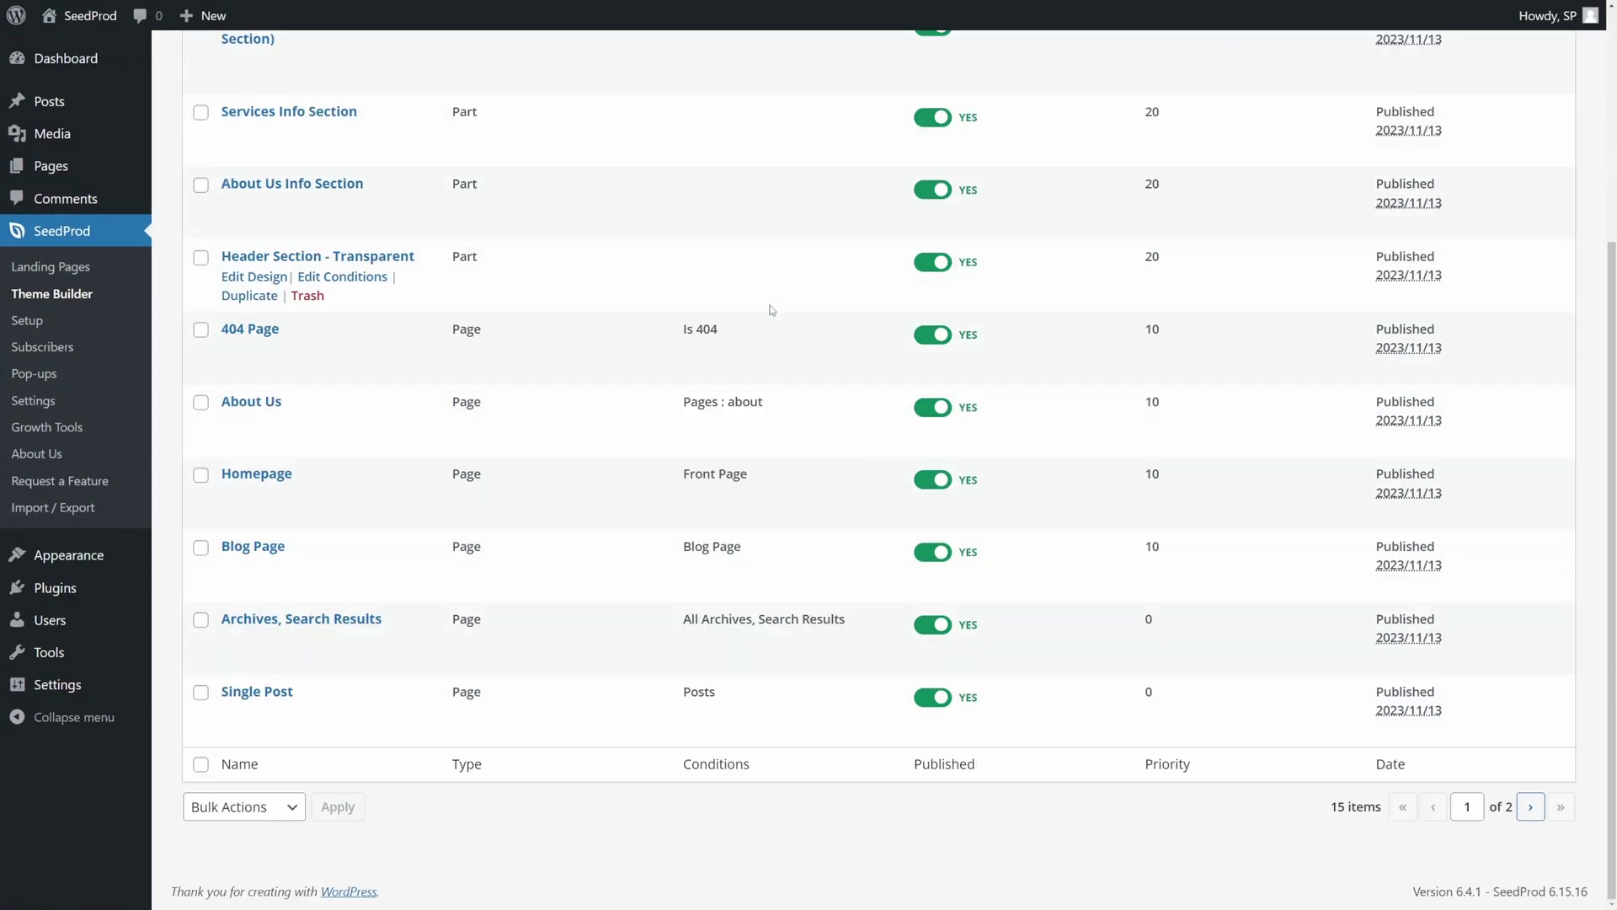
Step: Open the Homepage template in SeedProd's visual editor
mouse_move(261, 480)
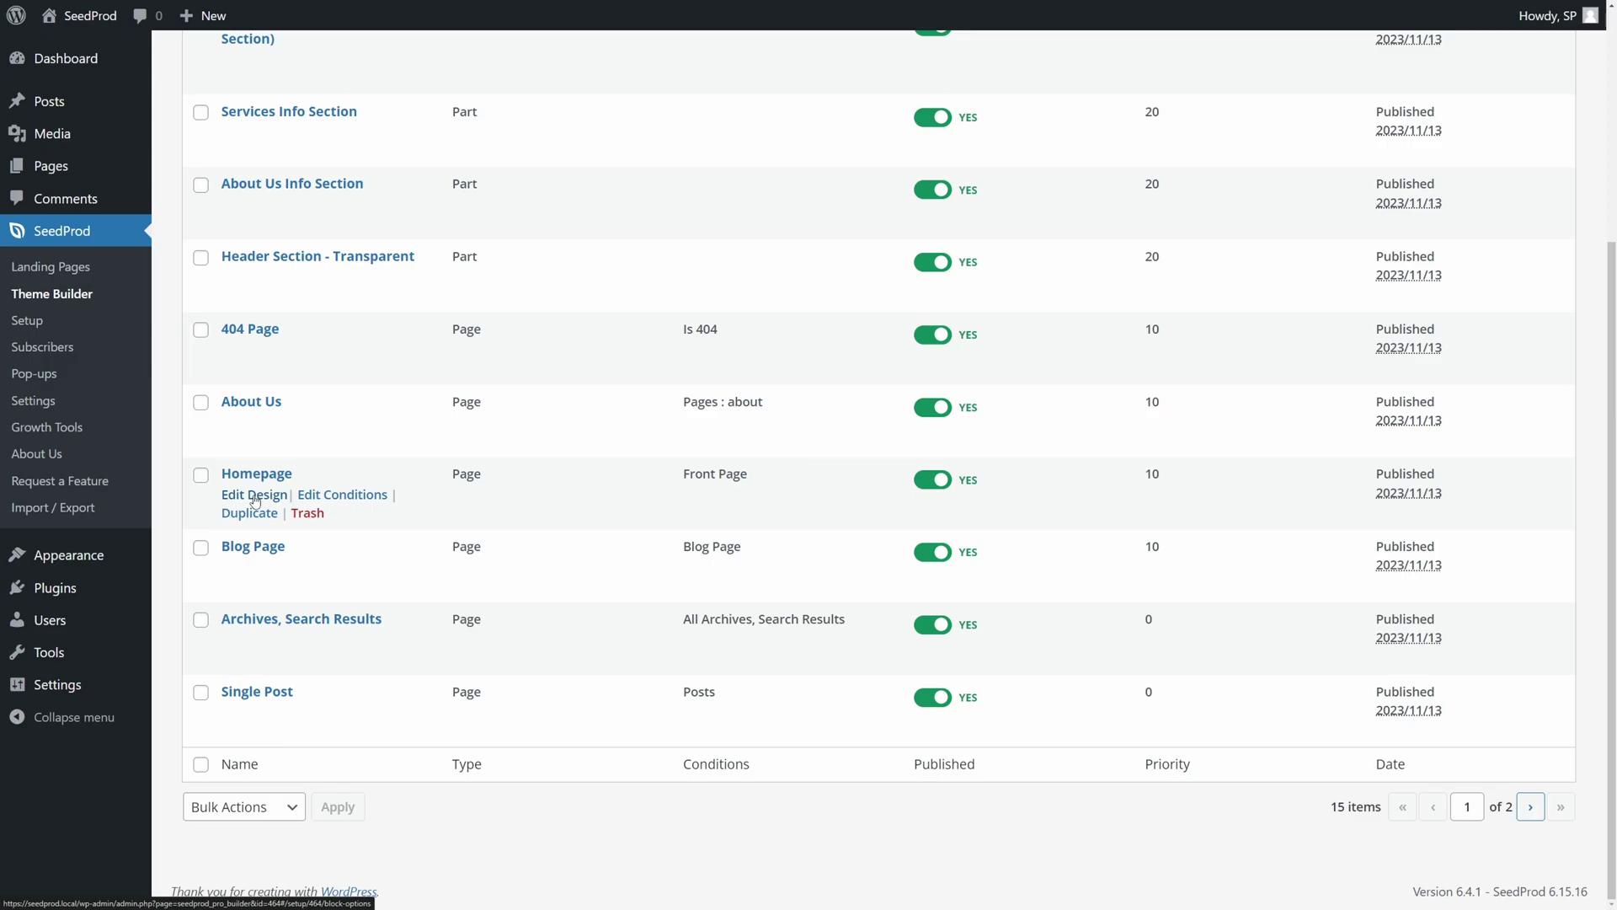
click(253, 495)
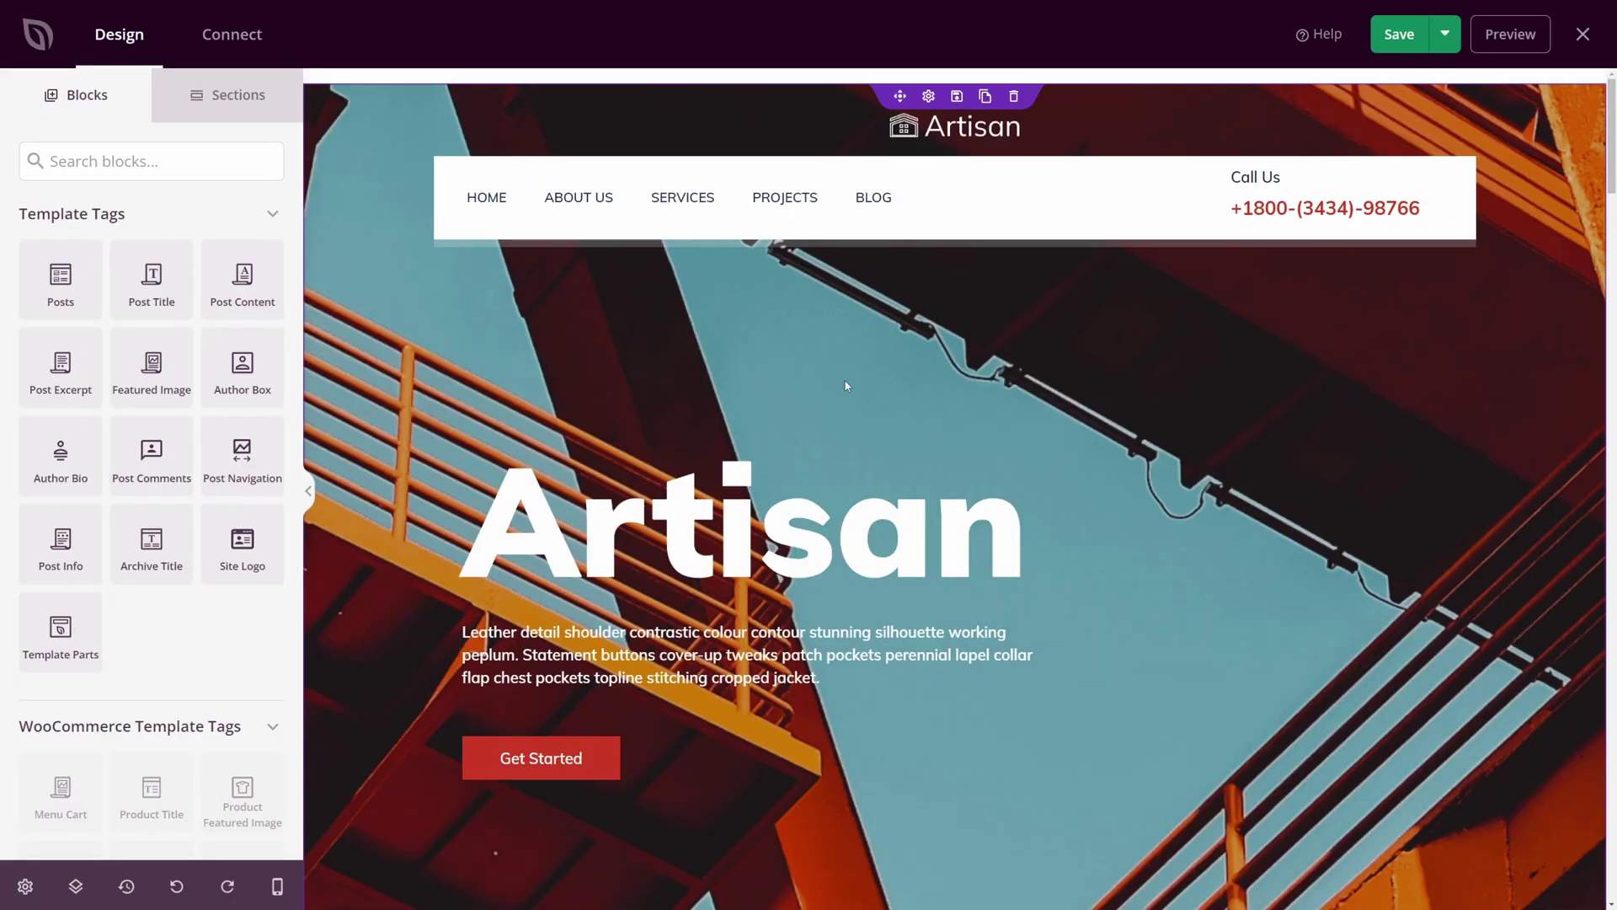
scroll(106, 336, down, 10)
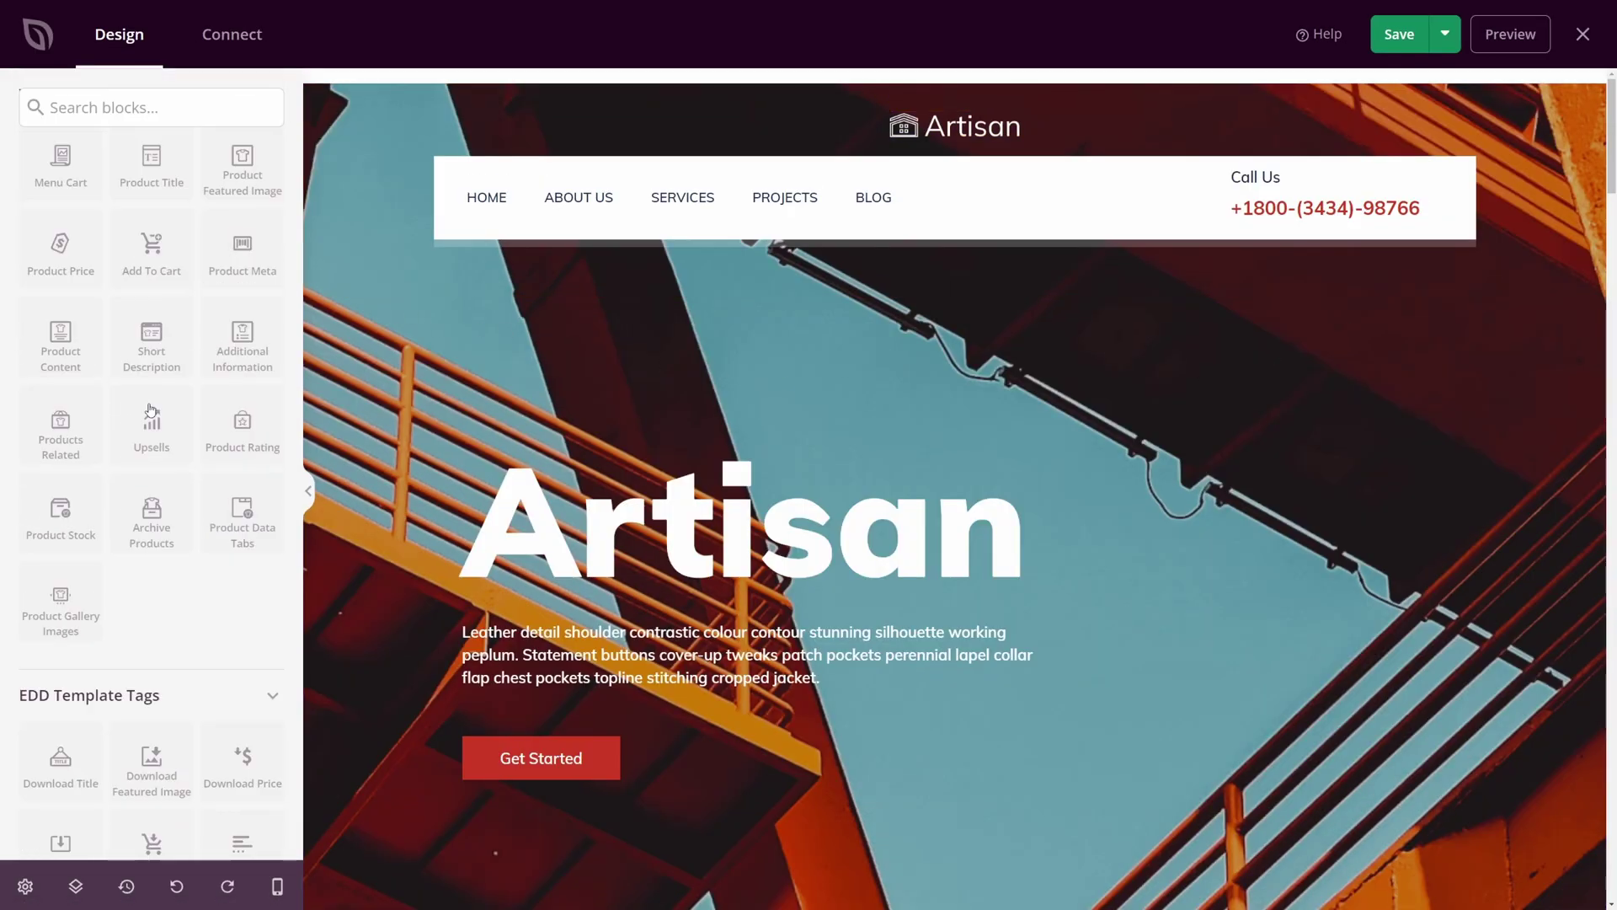
scroll(146, 412, down, 6)
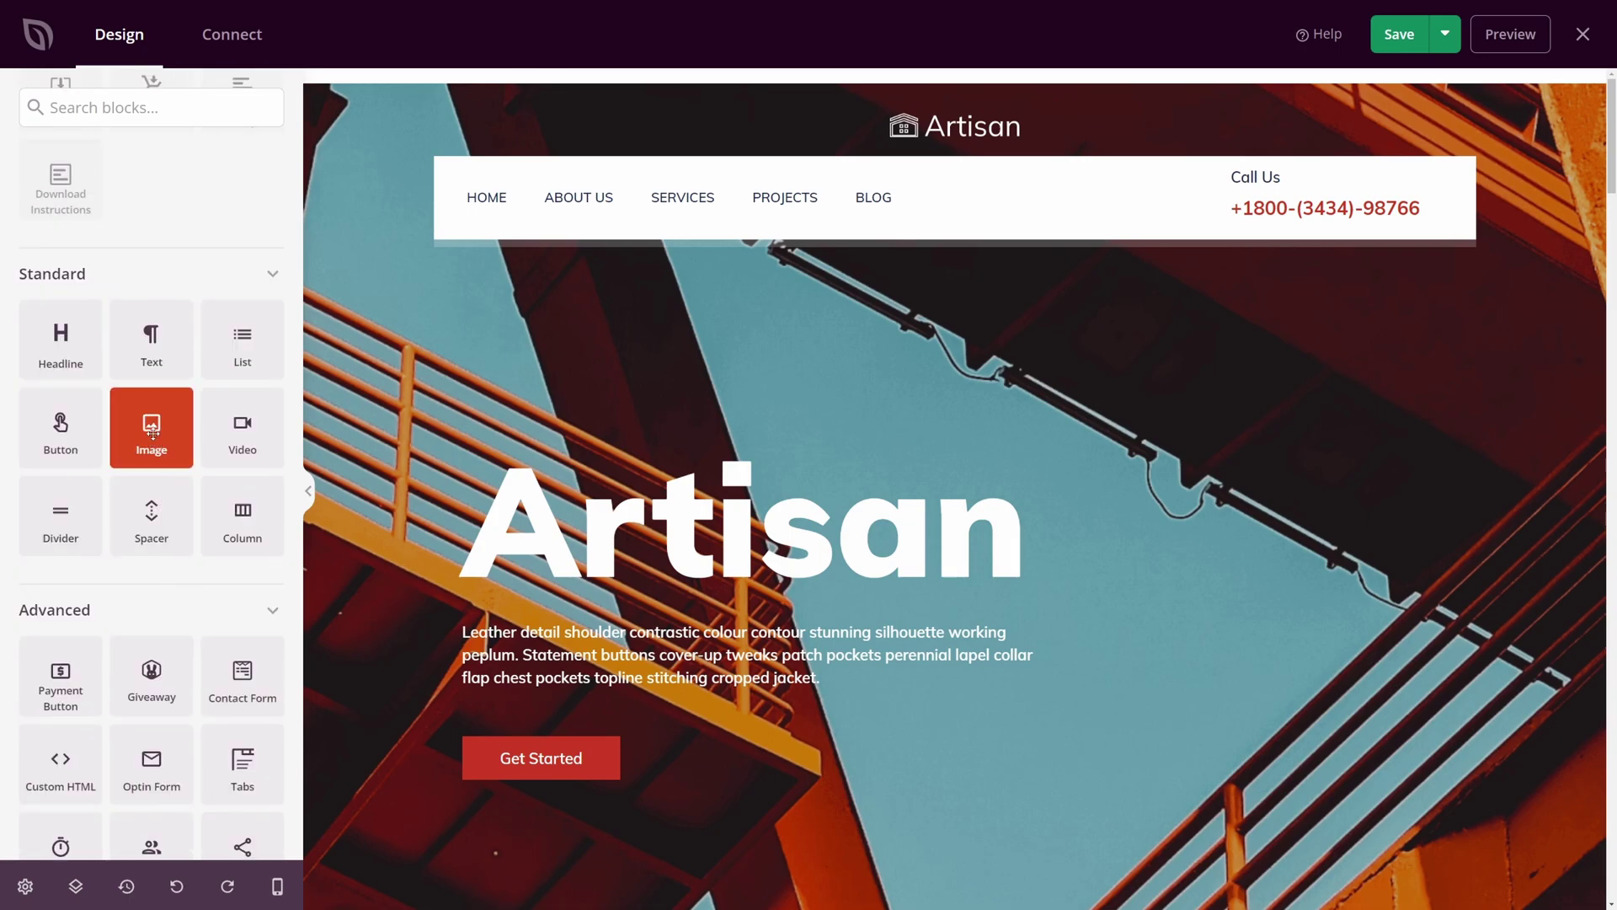
Step: Add a trial Image block to the Artisan hero, then delete it
drag(152, 434, 699, 561)
scroll(830, 766, down, 2)
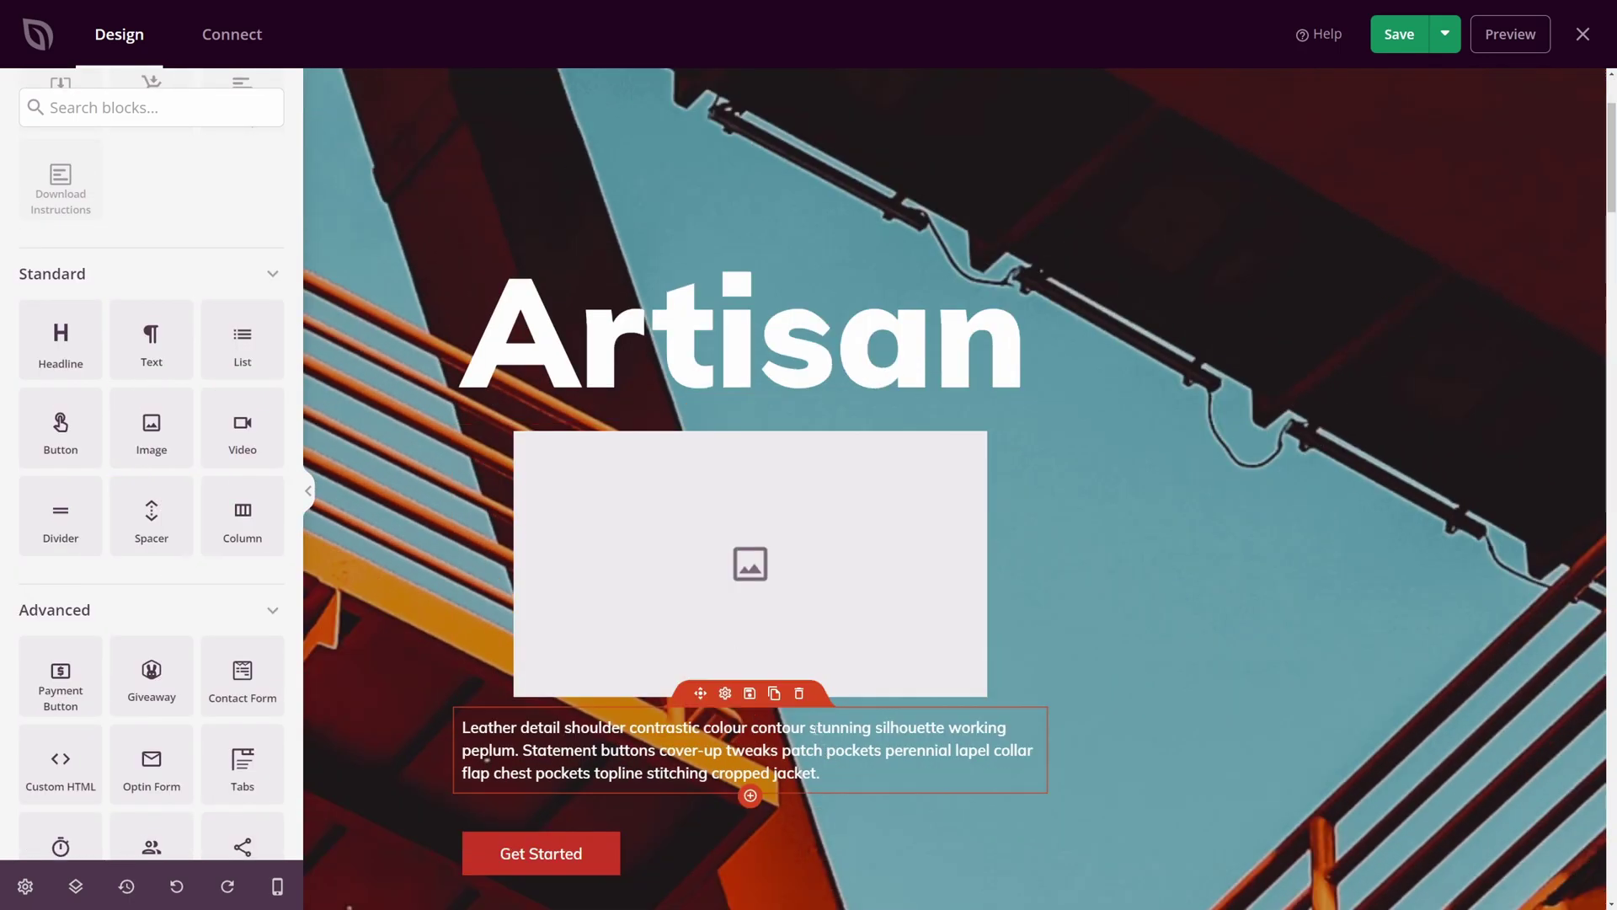
click(725, 409)
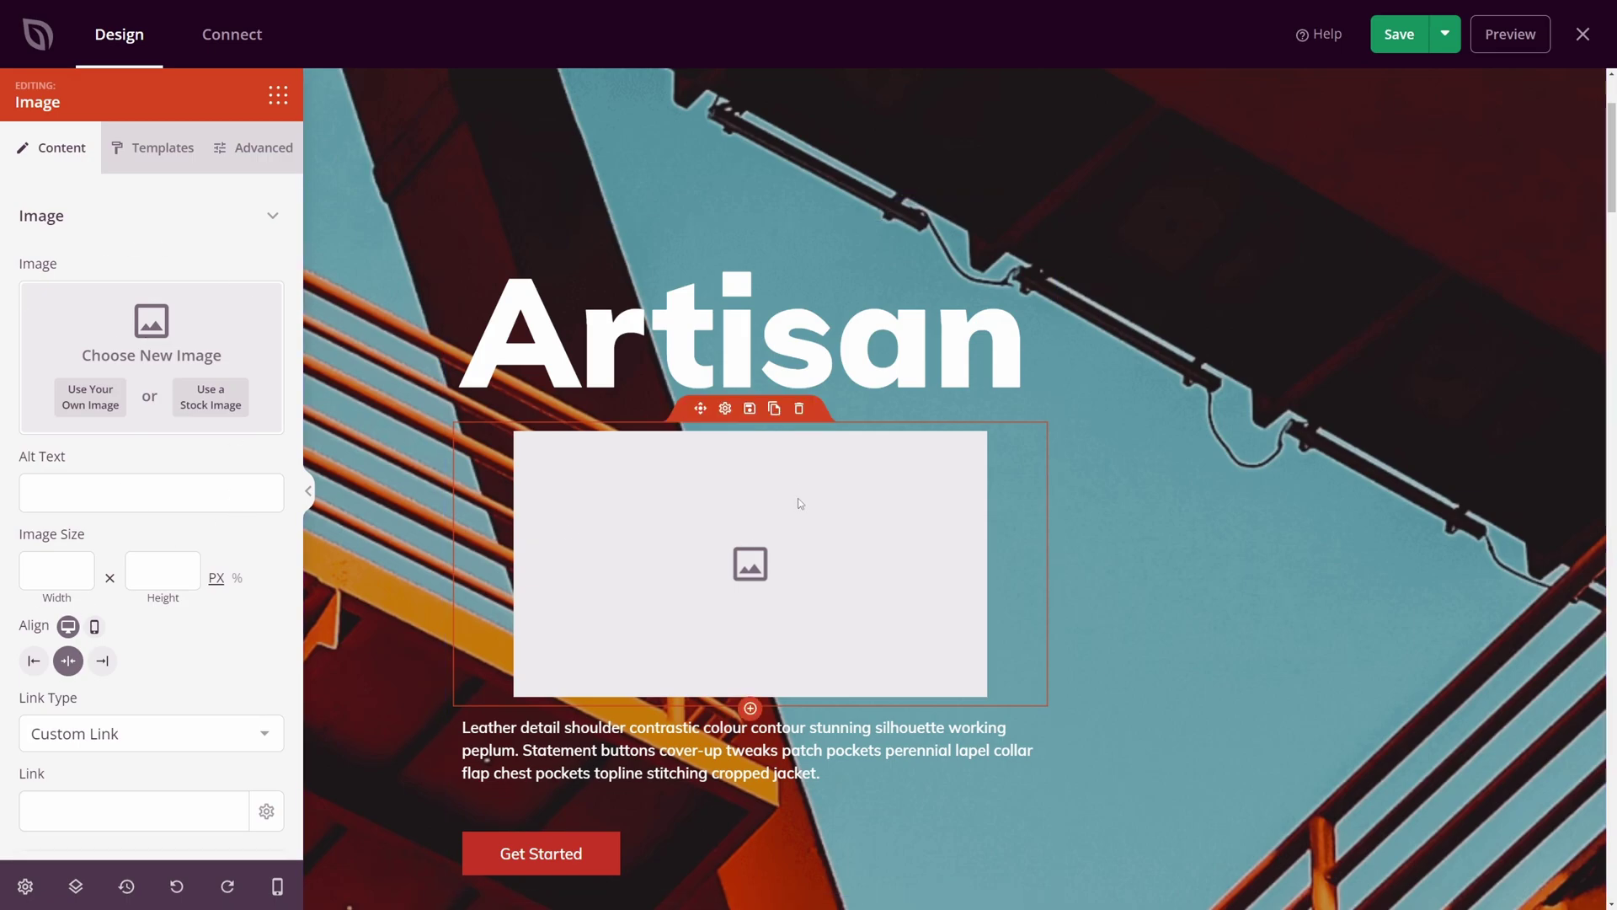
click(799, 409)
click(777, 487)
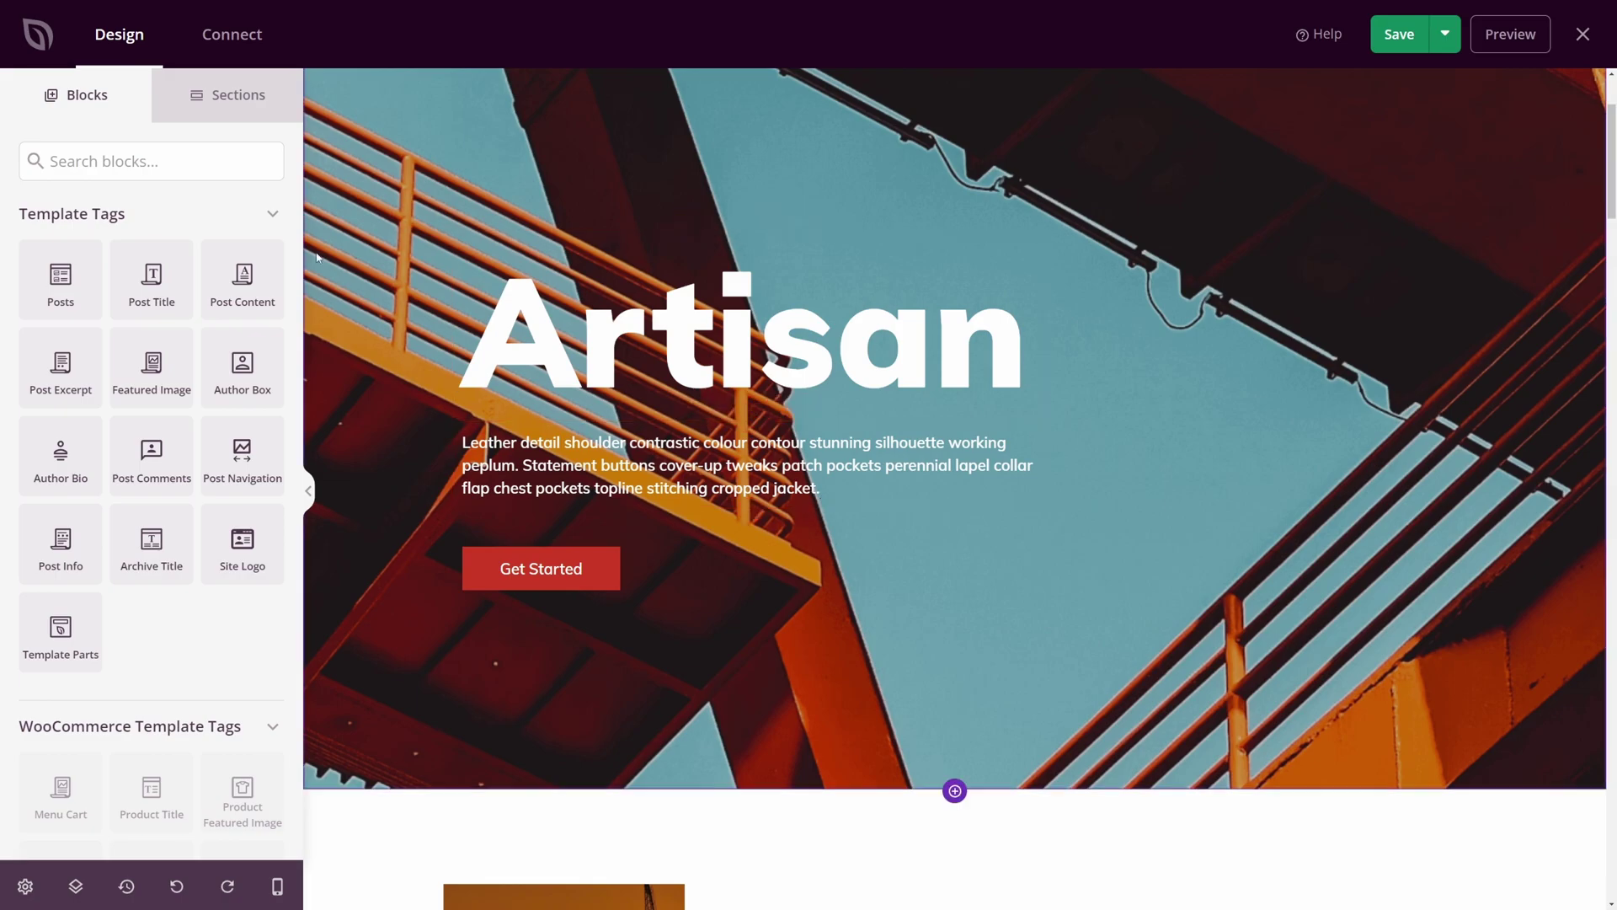
Step: Search blocks for 'video' and drop a Video block into the hero under Artisan
click(140, 164)
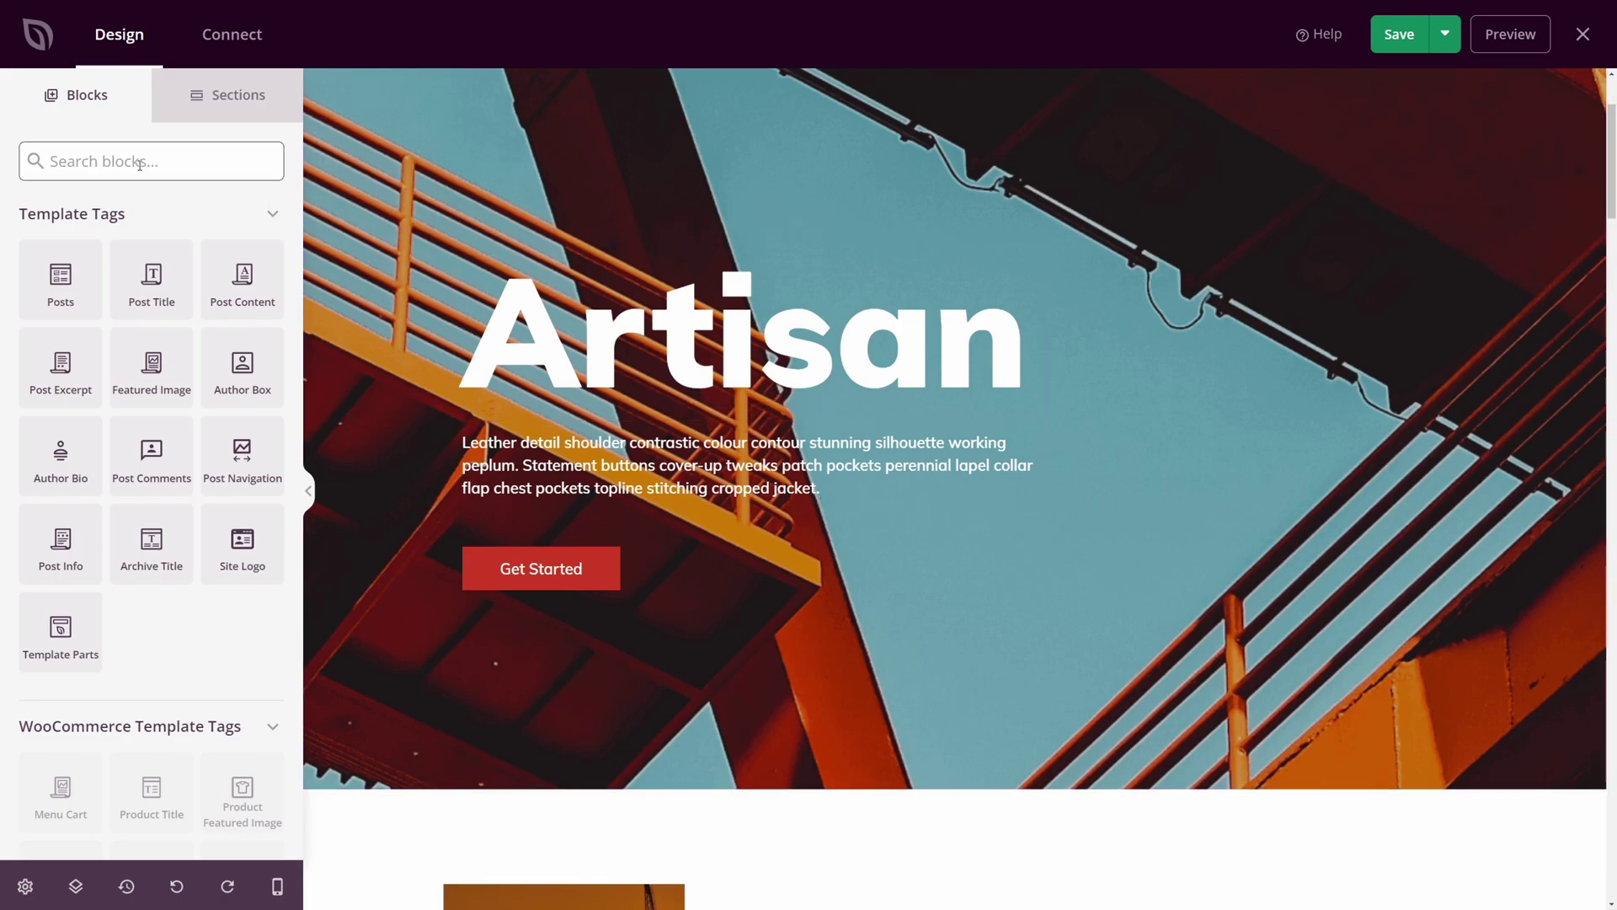
text(video)
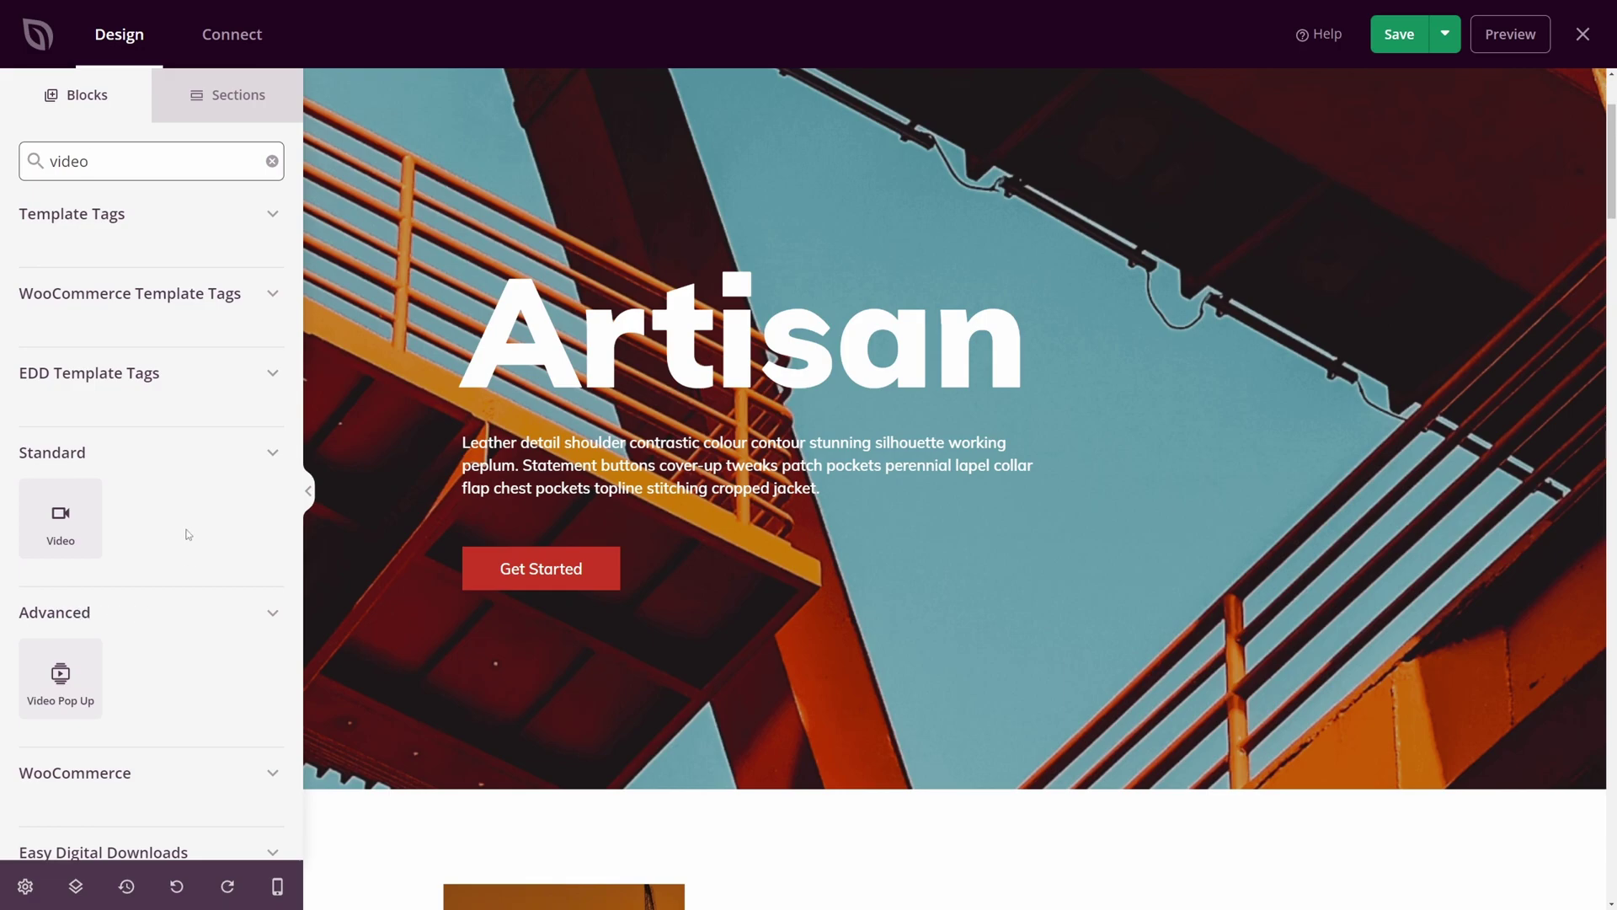
drag(64, 516, 768, 438)
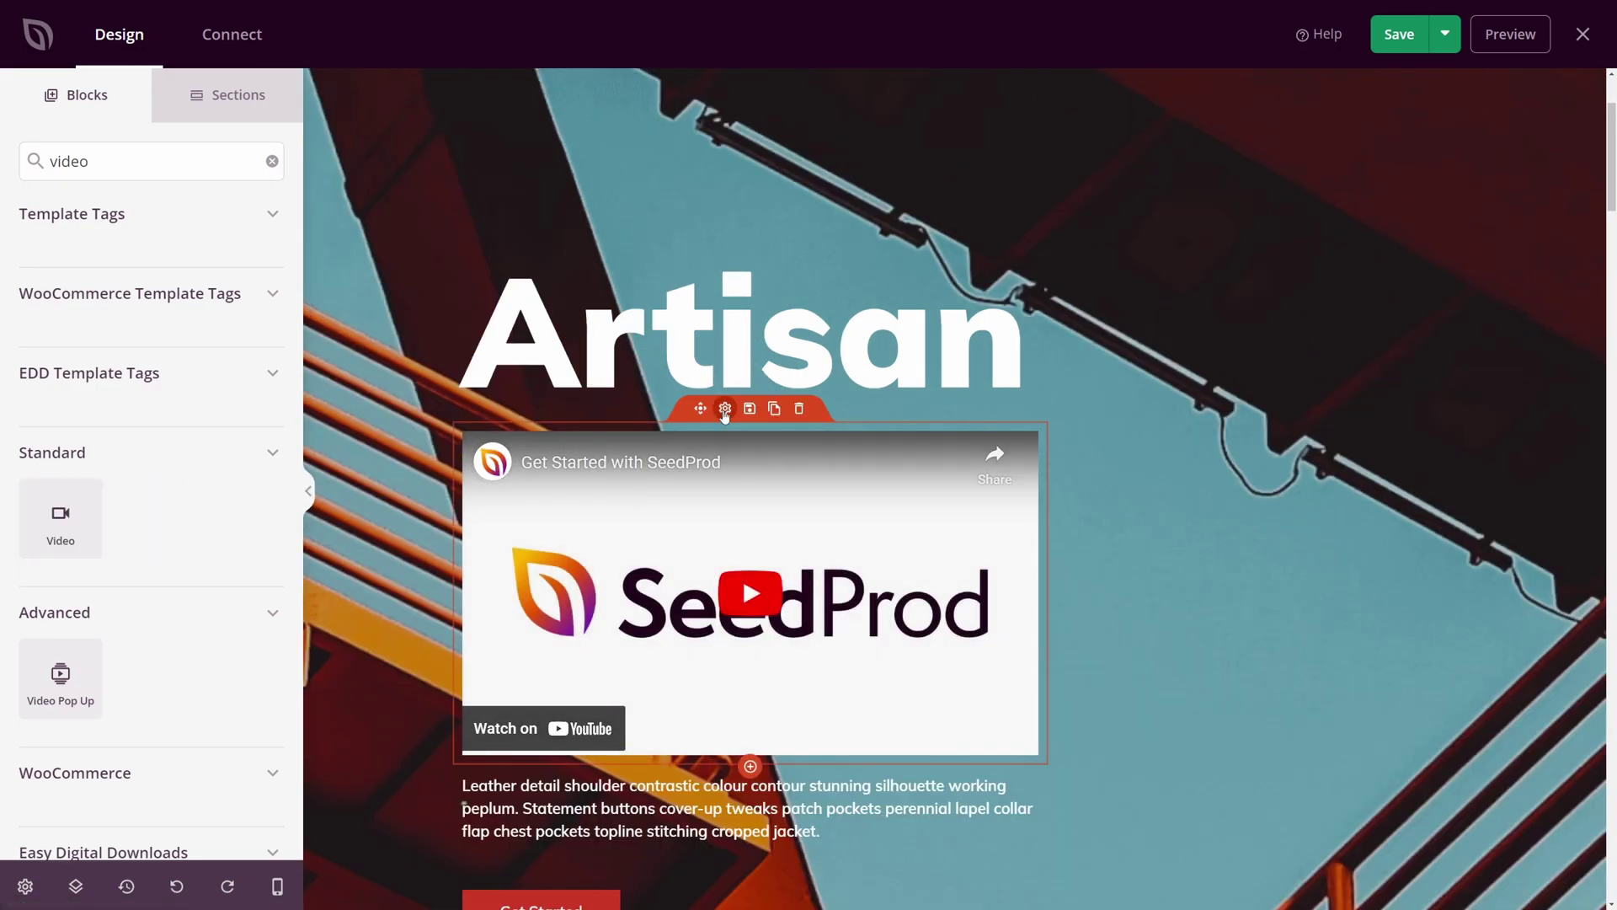
Step: Set the Video block's type to Custom and enlarge the Custom Video Code box
click(724, 407)
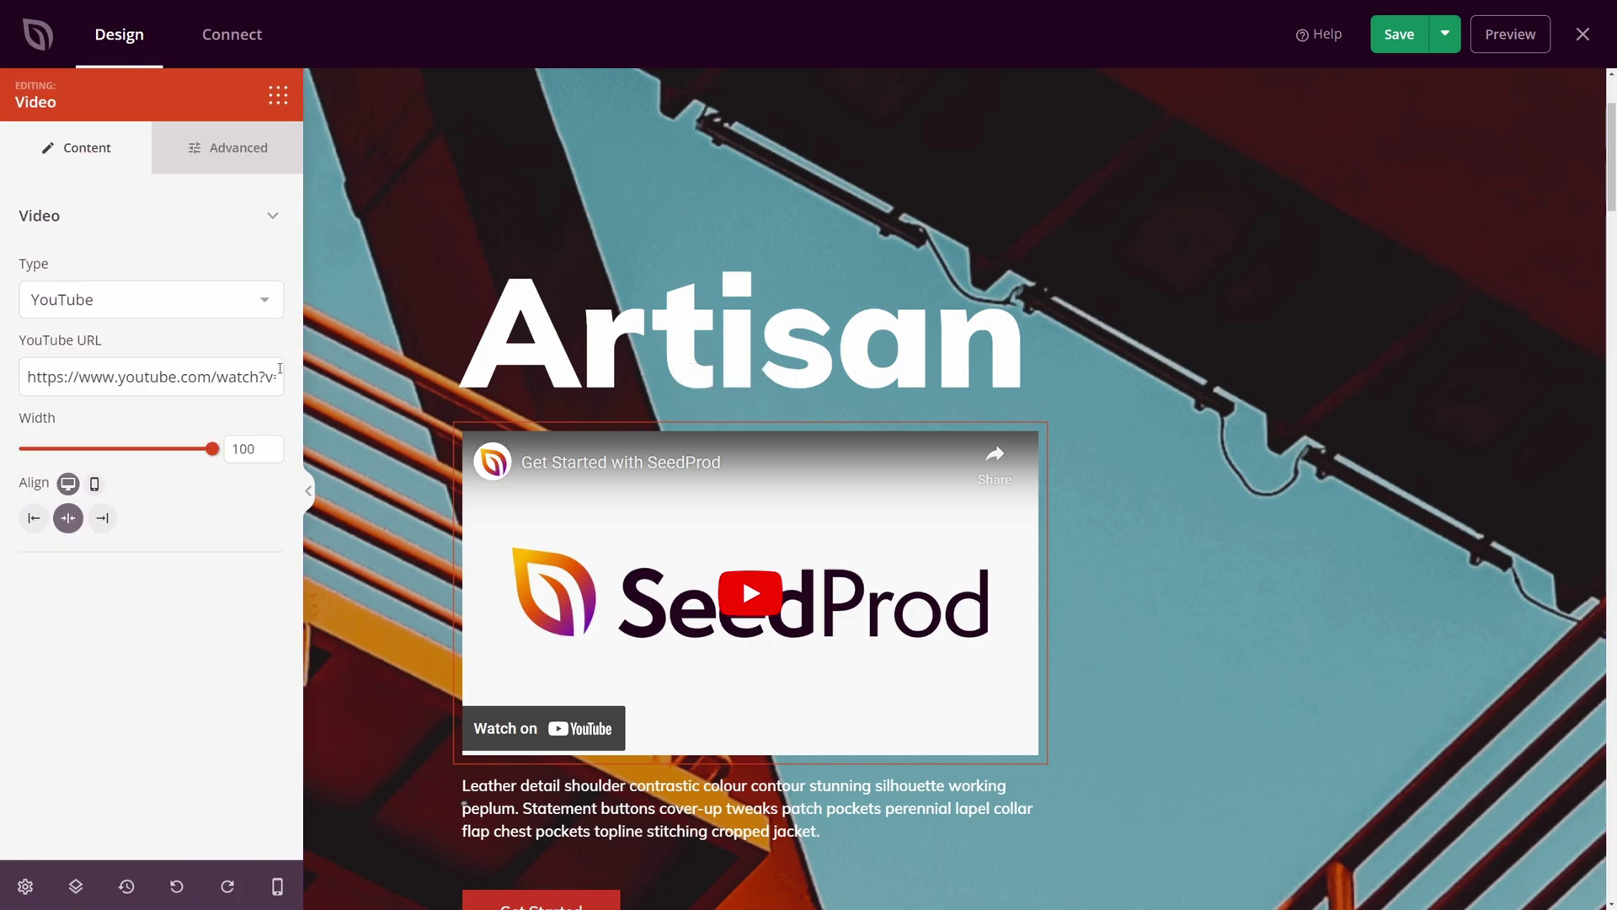
click(217, 314)
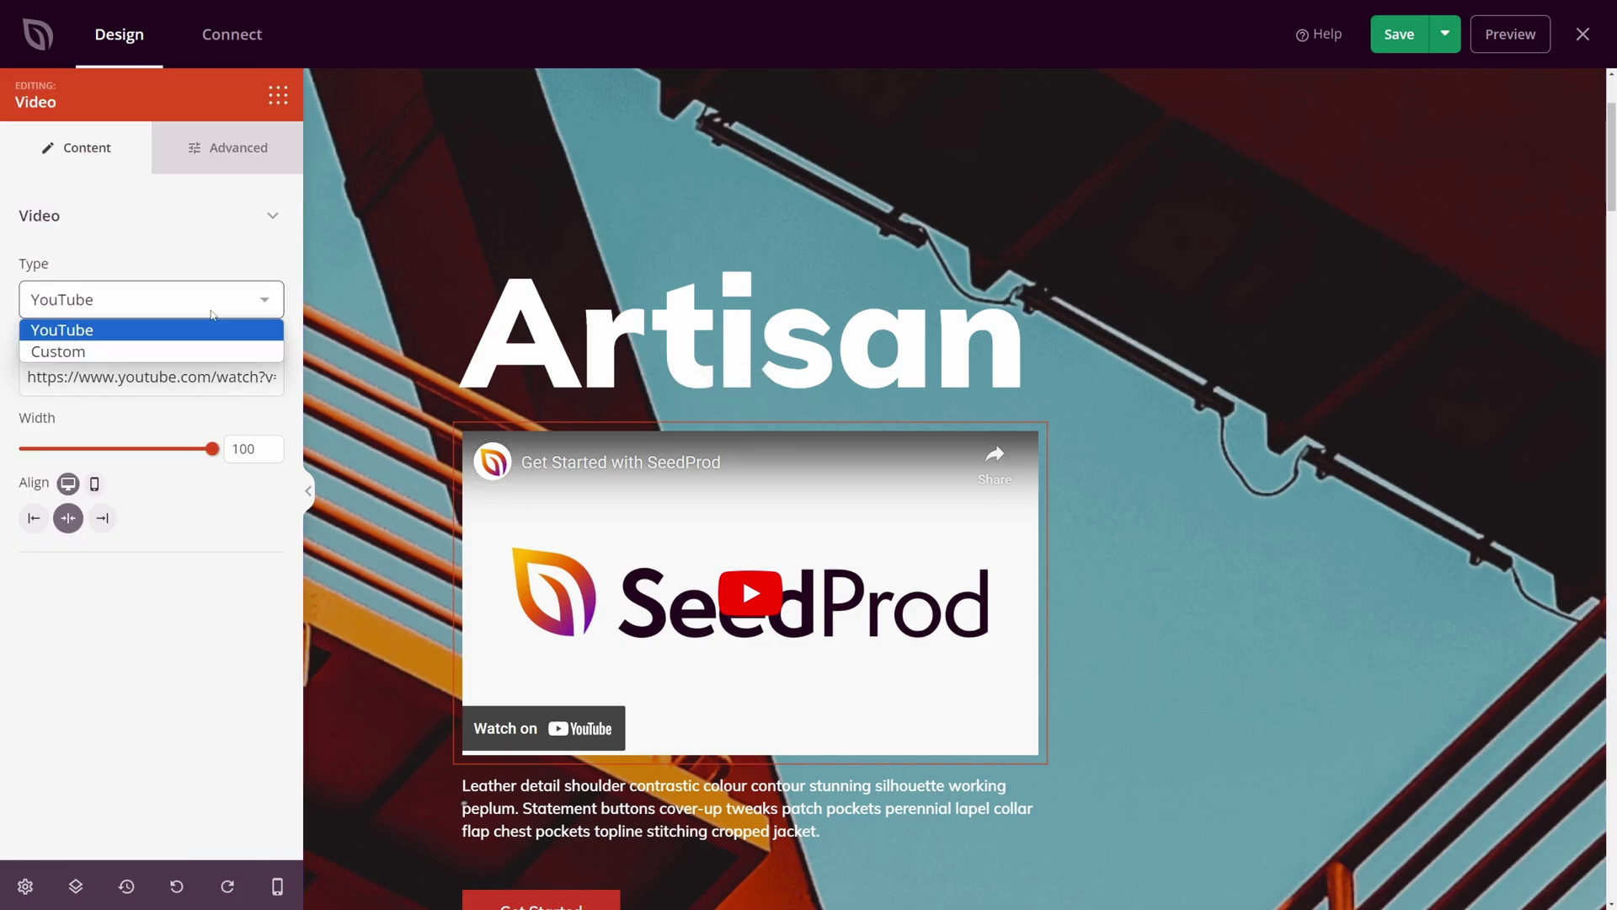
click(61, 353)
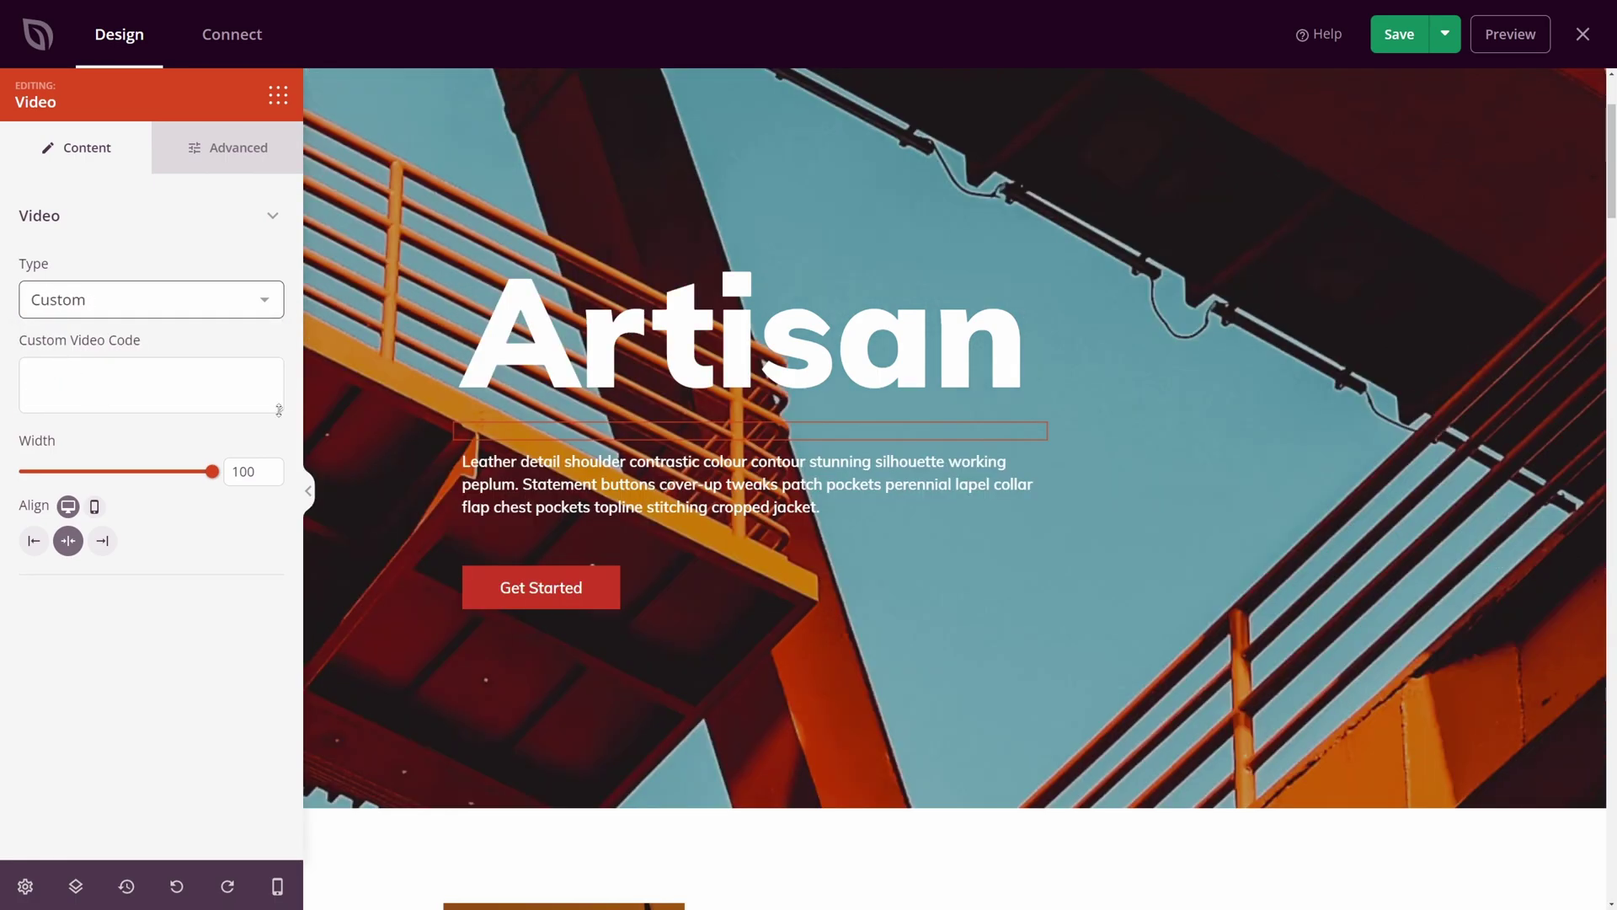
drag(279, 410, 279, 482)
click(165, 410)
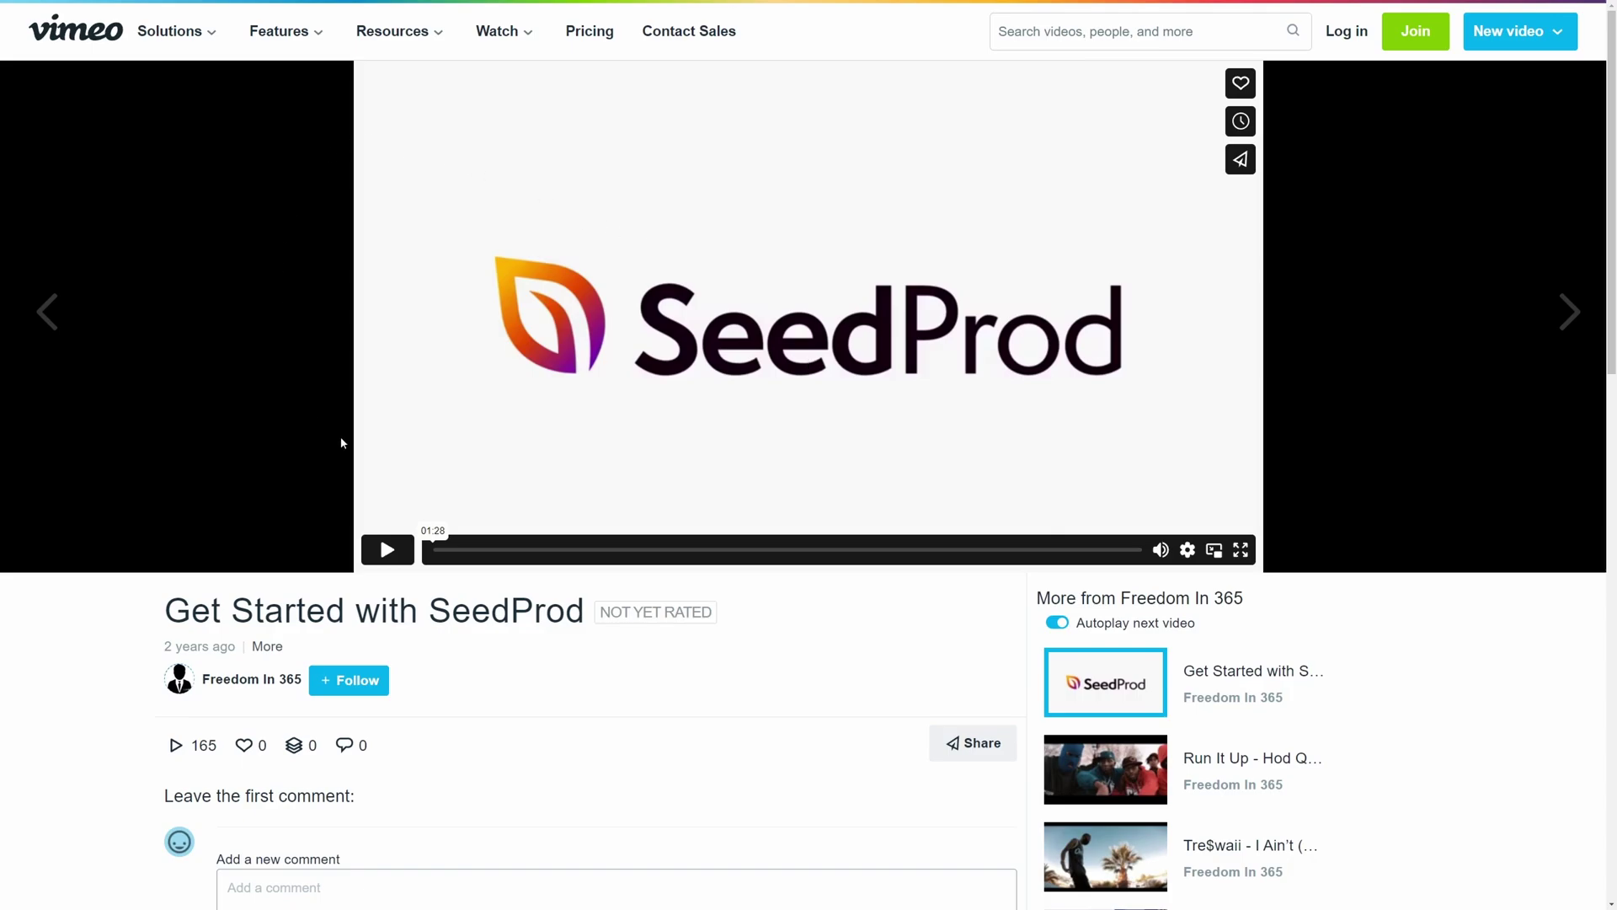
Step: Open the Vimeo video's Share dialog and select its full embed code
scroll(909, 666, down, 1)
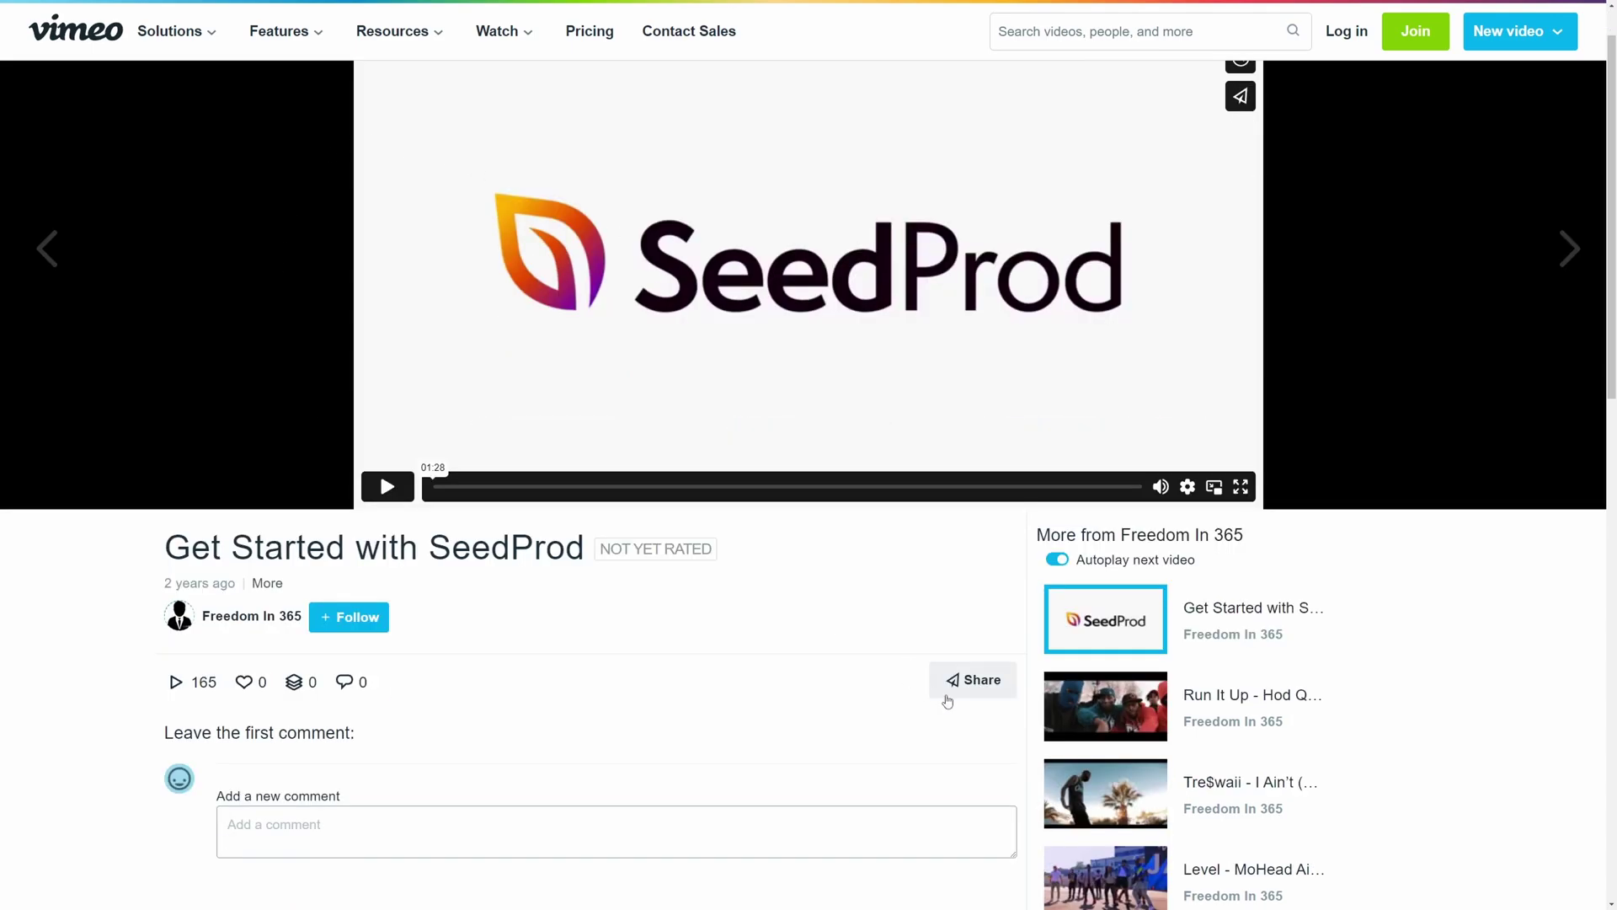
click(953, 679)
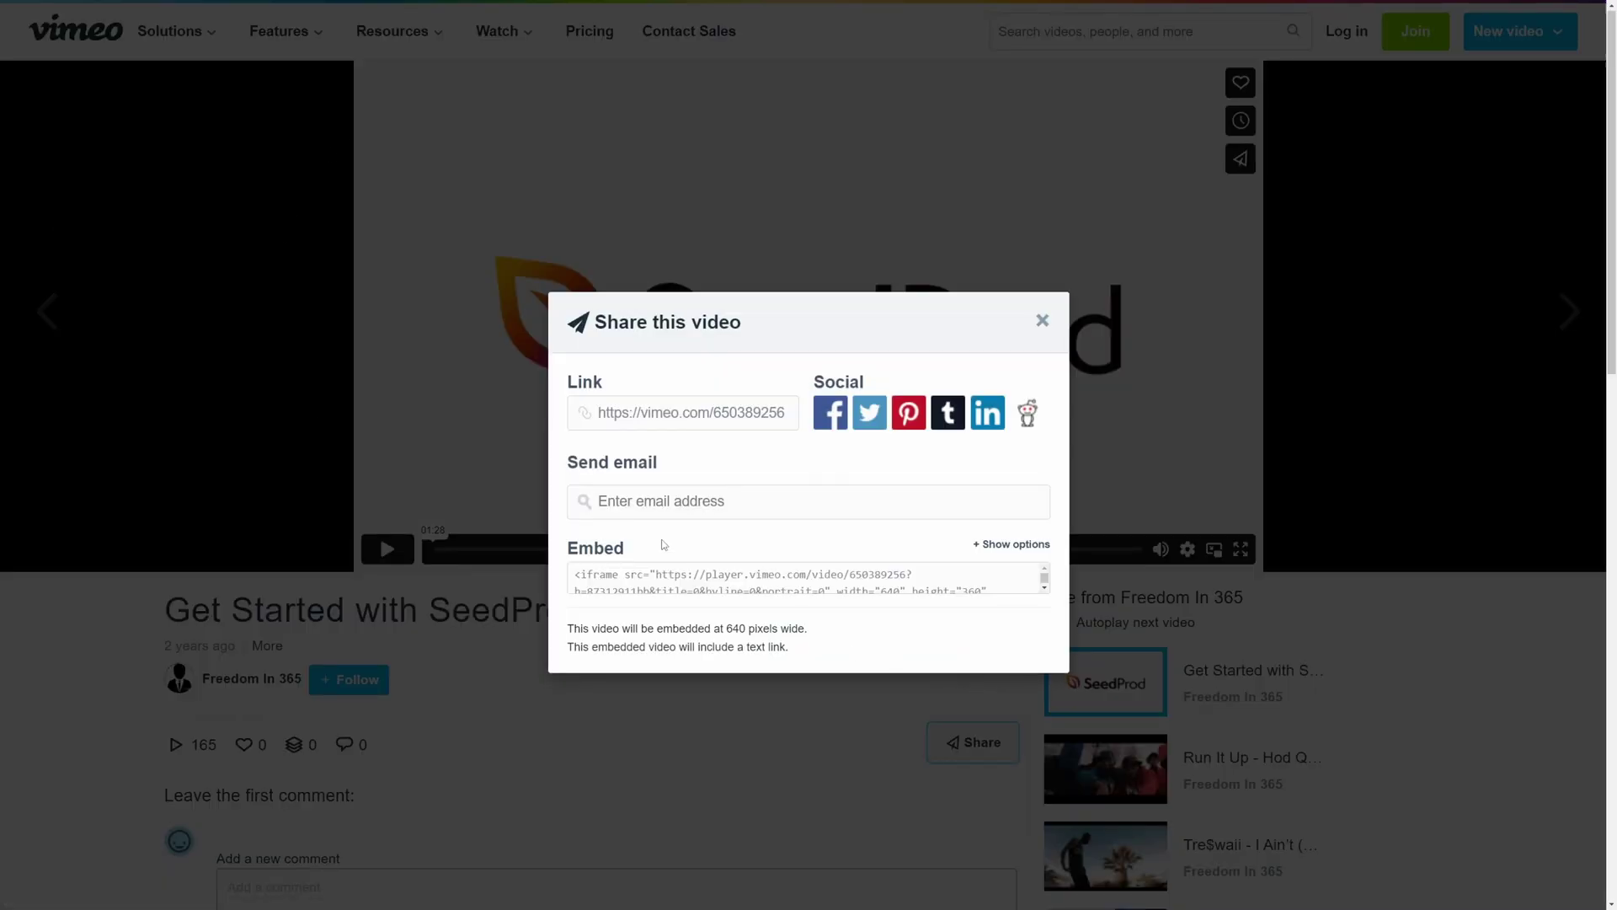
click(1027, 599)
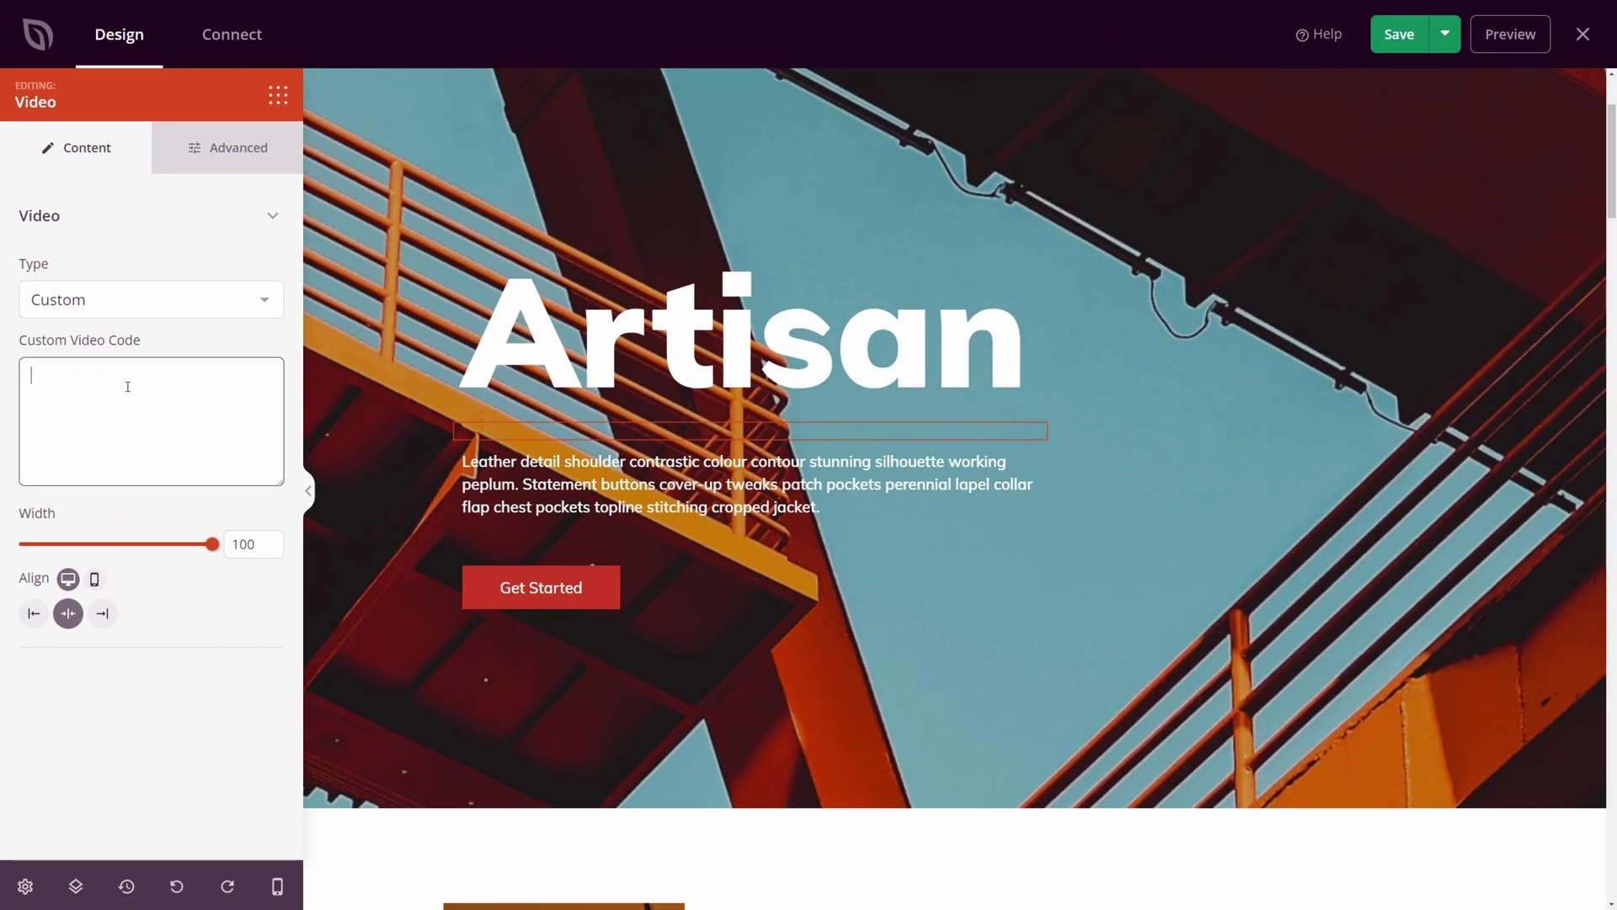
Step: Paste the Vimeo embed code into Custom Video Code, then delete the video block
text(<iframe src="https://player.vimeo.com/video/650389256?h=87312911bb&title=0&byline=0&portrait=0" width="640" height="360" frameborder="0" allow="autoplay; fullscreen; picture-in-picture" allowfullscreen></iframe> <p><a href="https://vimeo.com/650389256">Get Started with SeedProd</a> from <a href="https://vimeo.com/user64009508">Freedom In 365</a> on <a href="https://vimeo.com">Vimeo</a>.</p>)
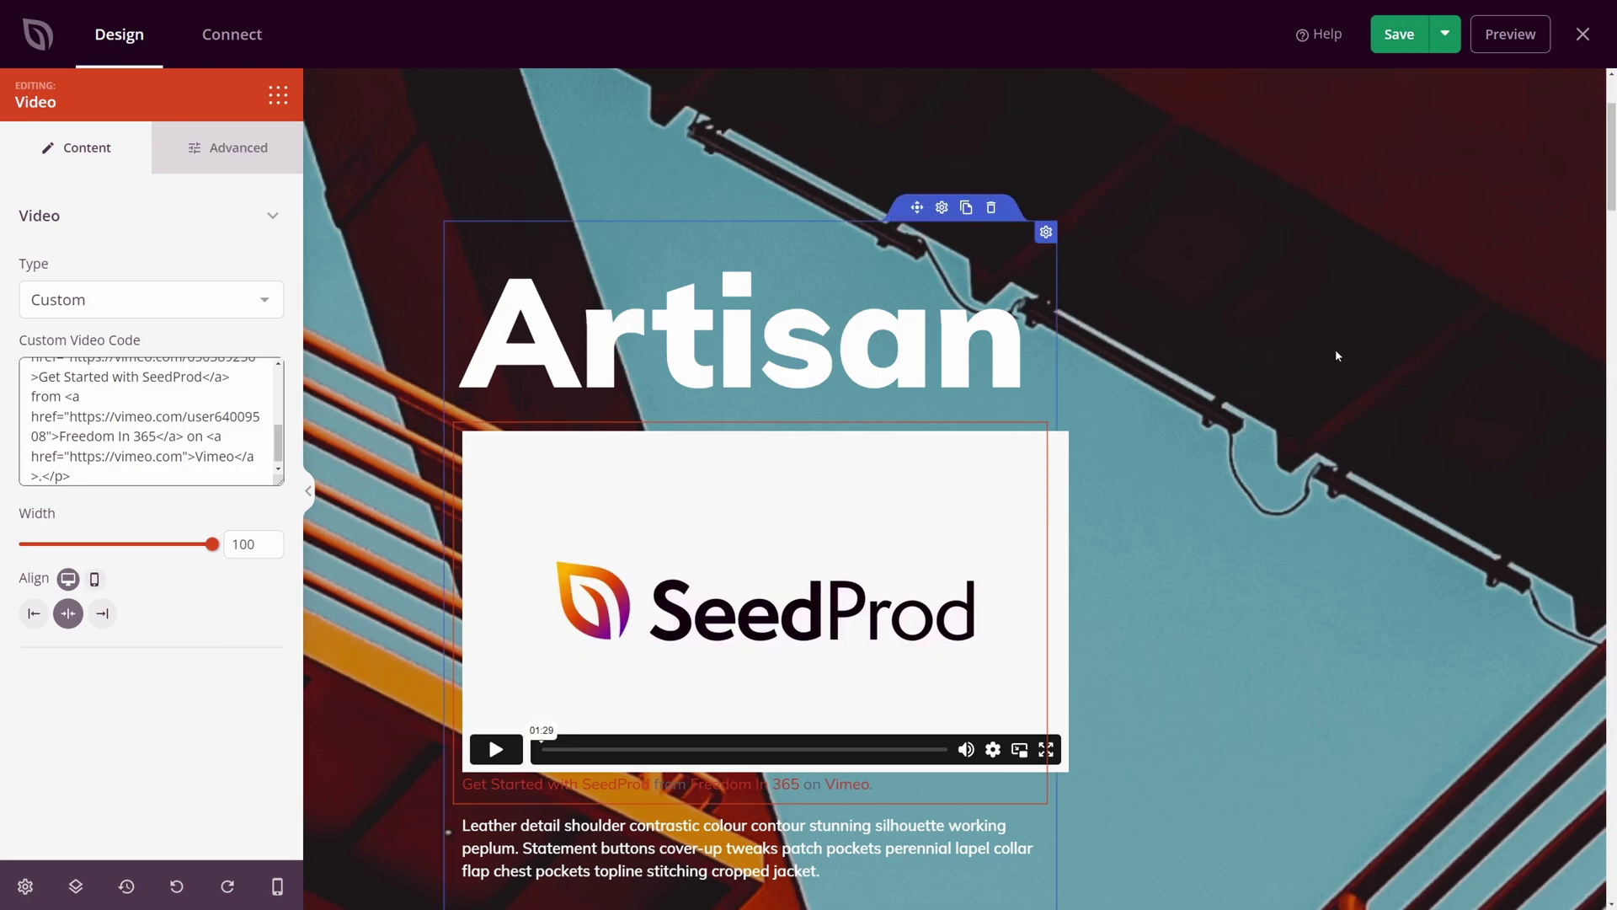
drag(279, 482, 279, 679)
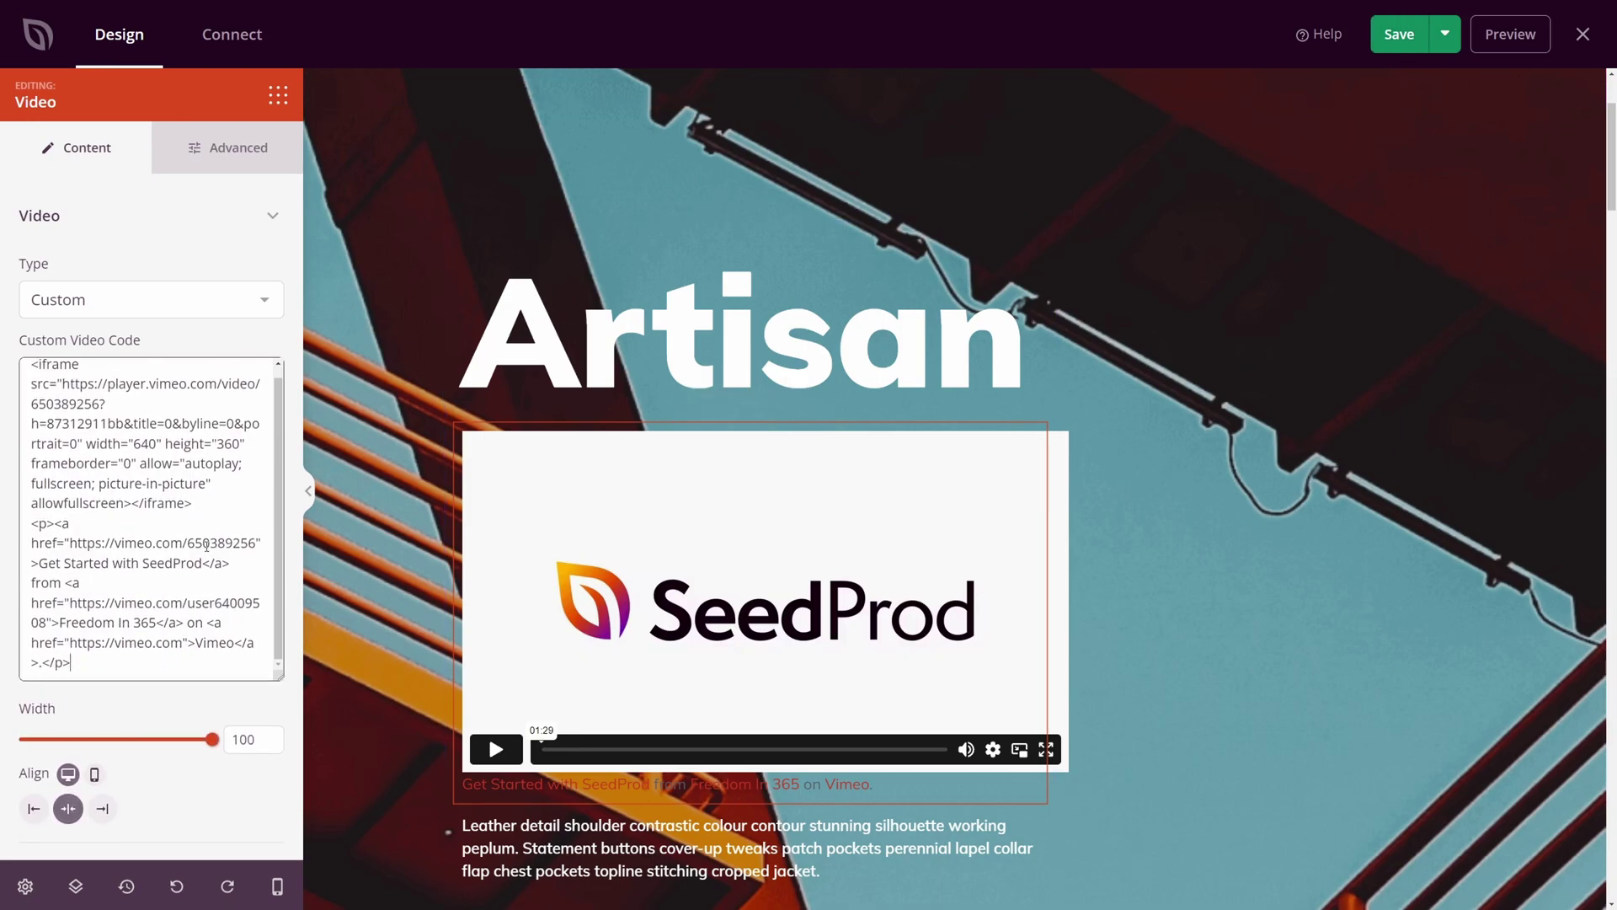
drag(55, 423, 132, 503)
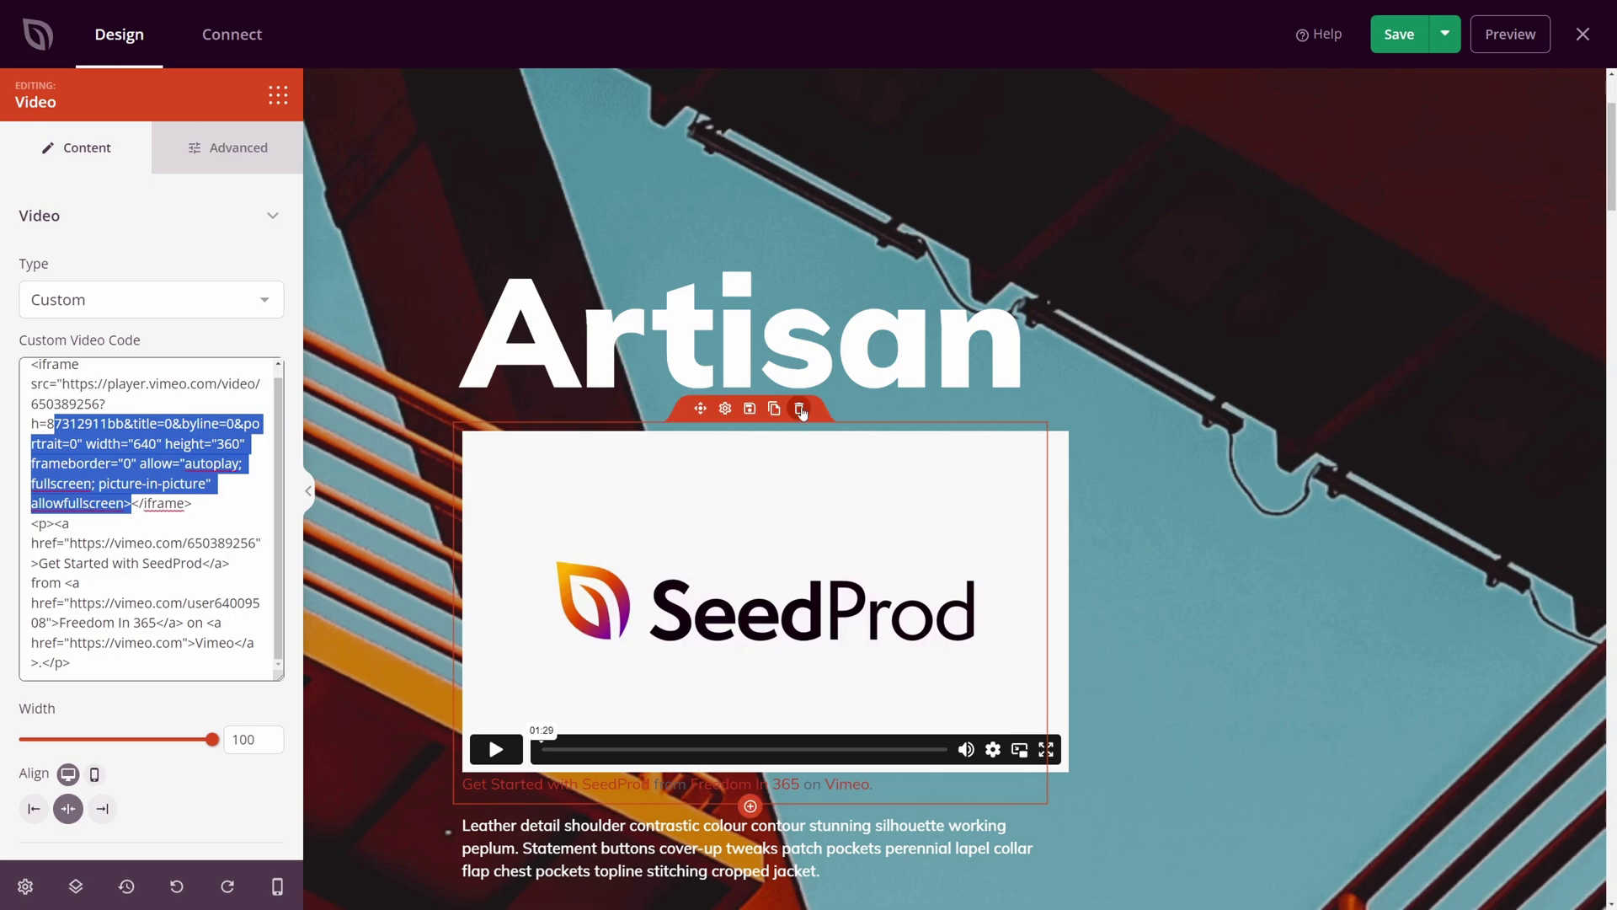
click(800, 409)
click(796, 476)
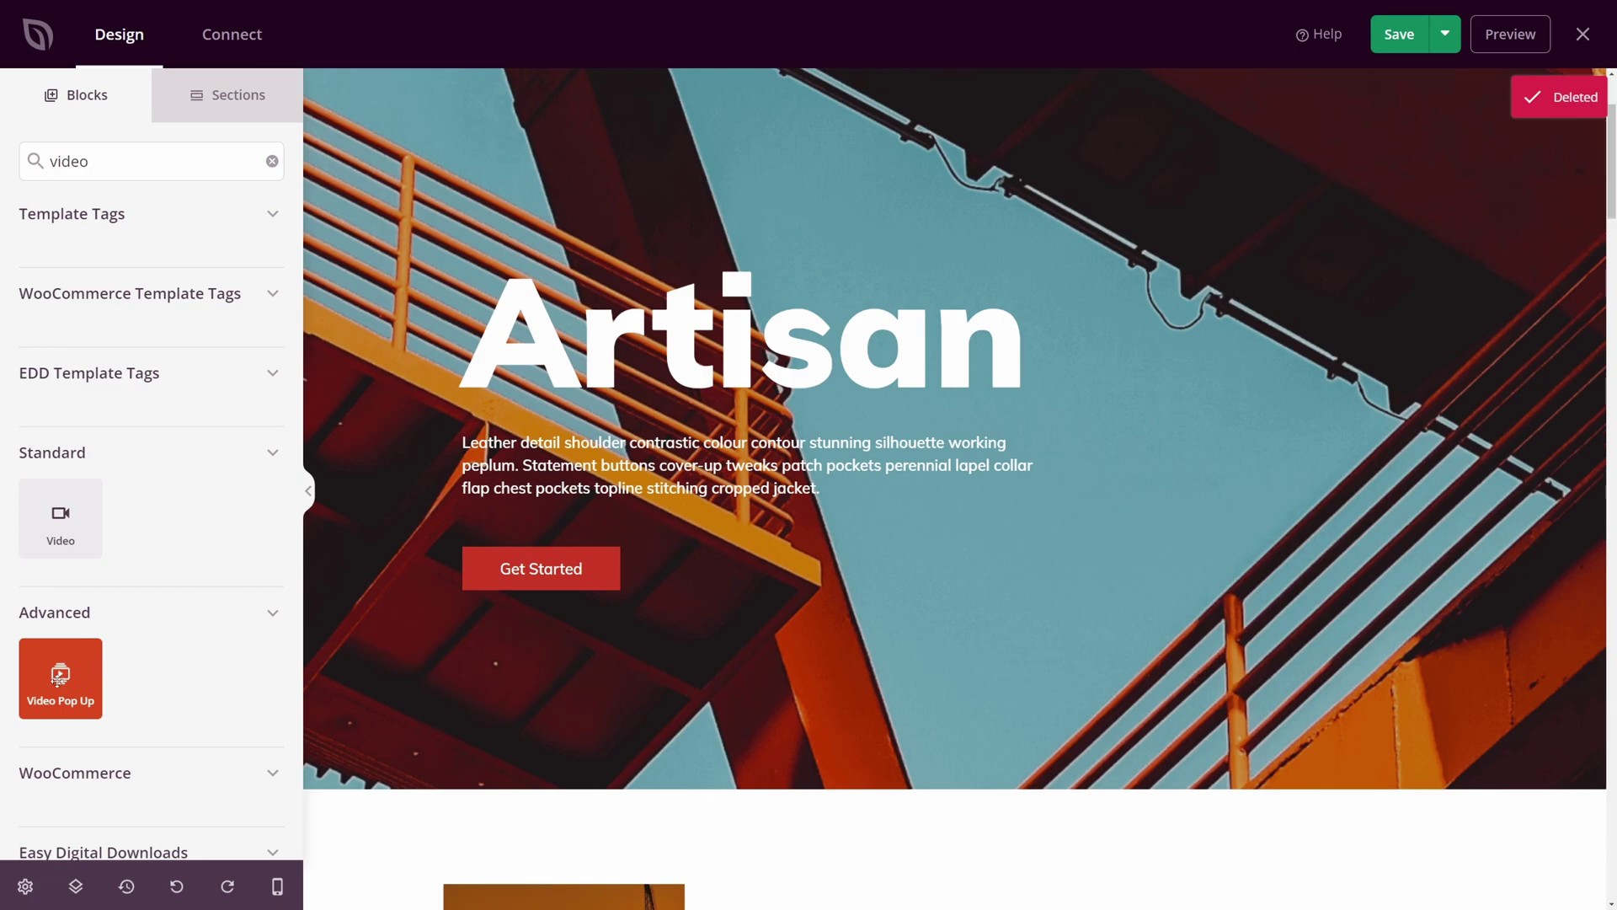
Step: Place a Video Pop Up block above the Get Started button and open its settings
drag(58, 678, 516, 544)
drag(644, 544, 644, 548)
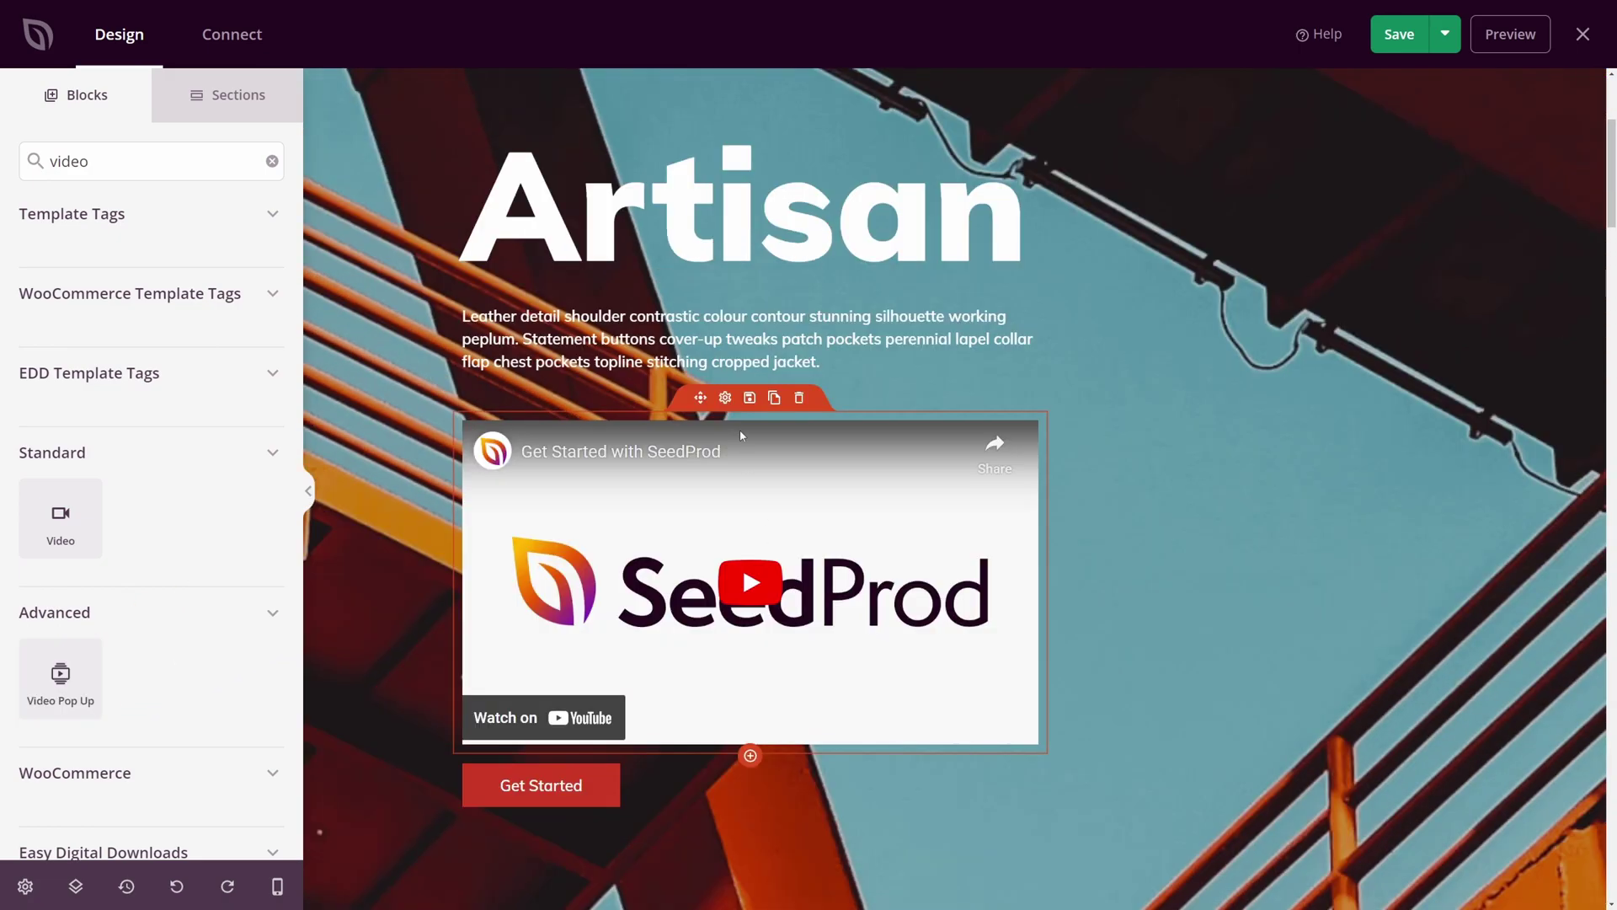
click(725, 398)
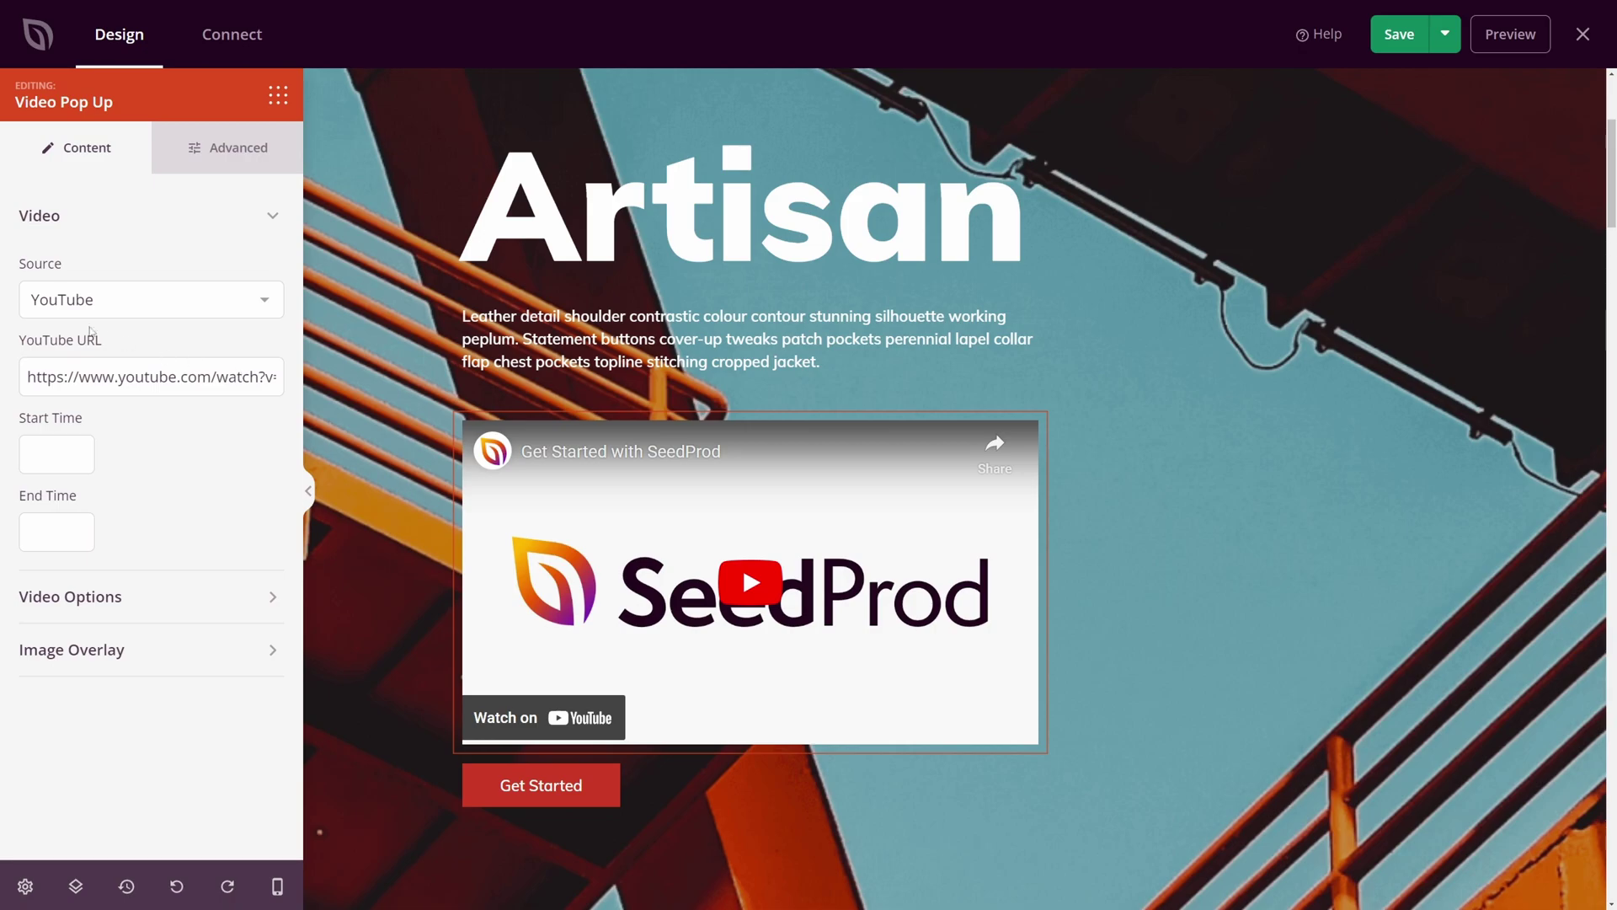
Step: Set the video source to Vimeo, check the URL, and start at 30 seconds
click(110, 301)
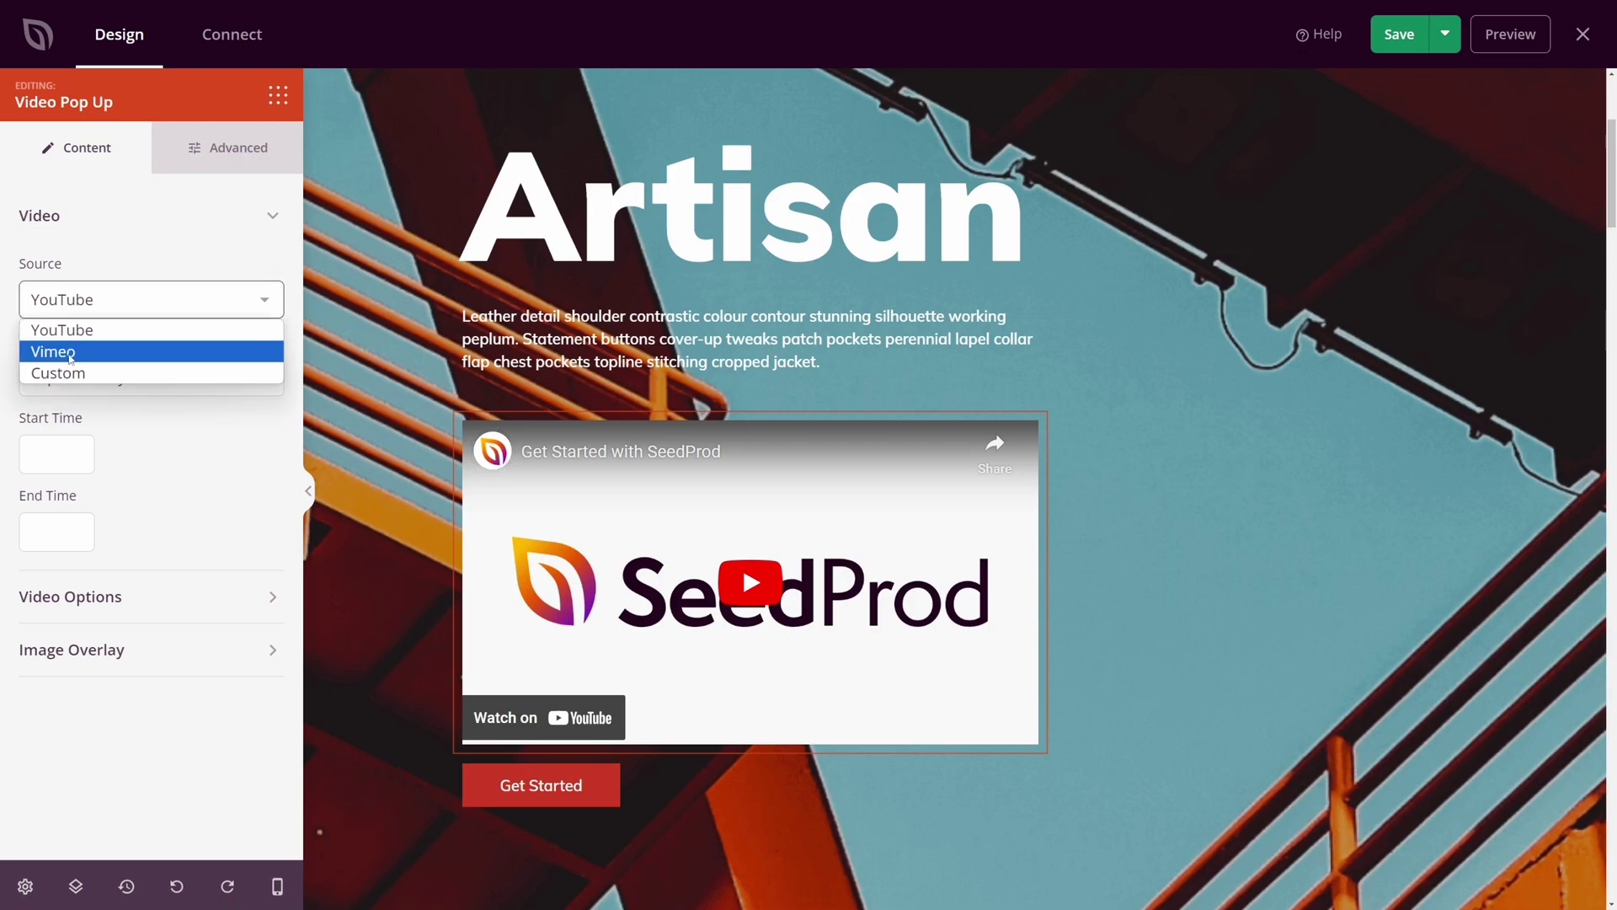
click(71, 351)
double_click(160, 378)
drag(160, 377, 30, 381)
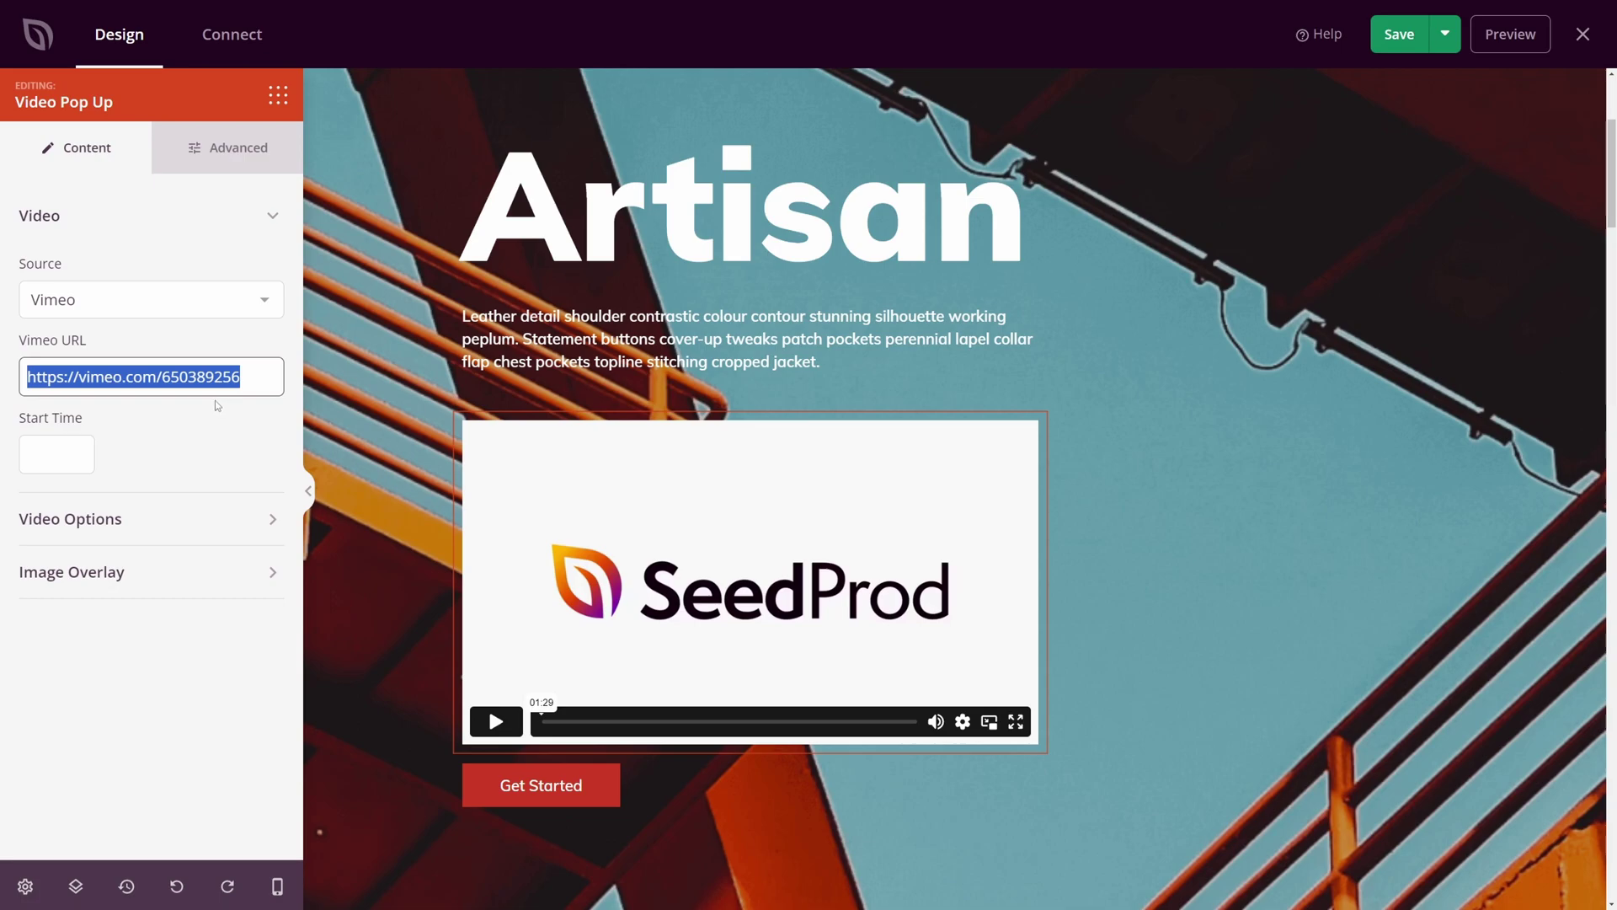
click(92, 449)
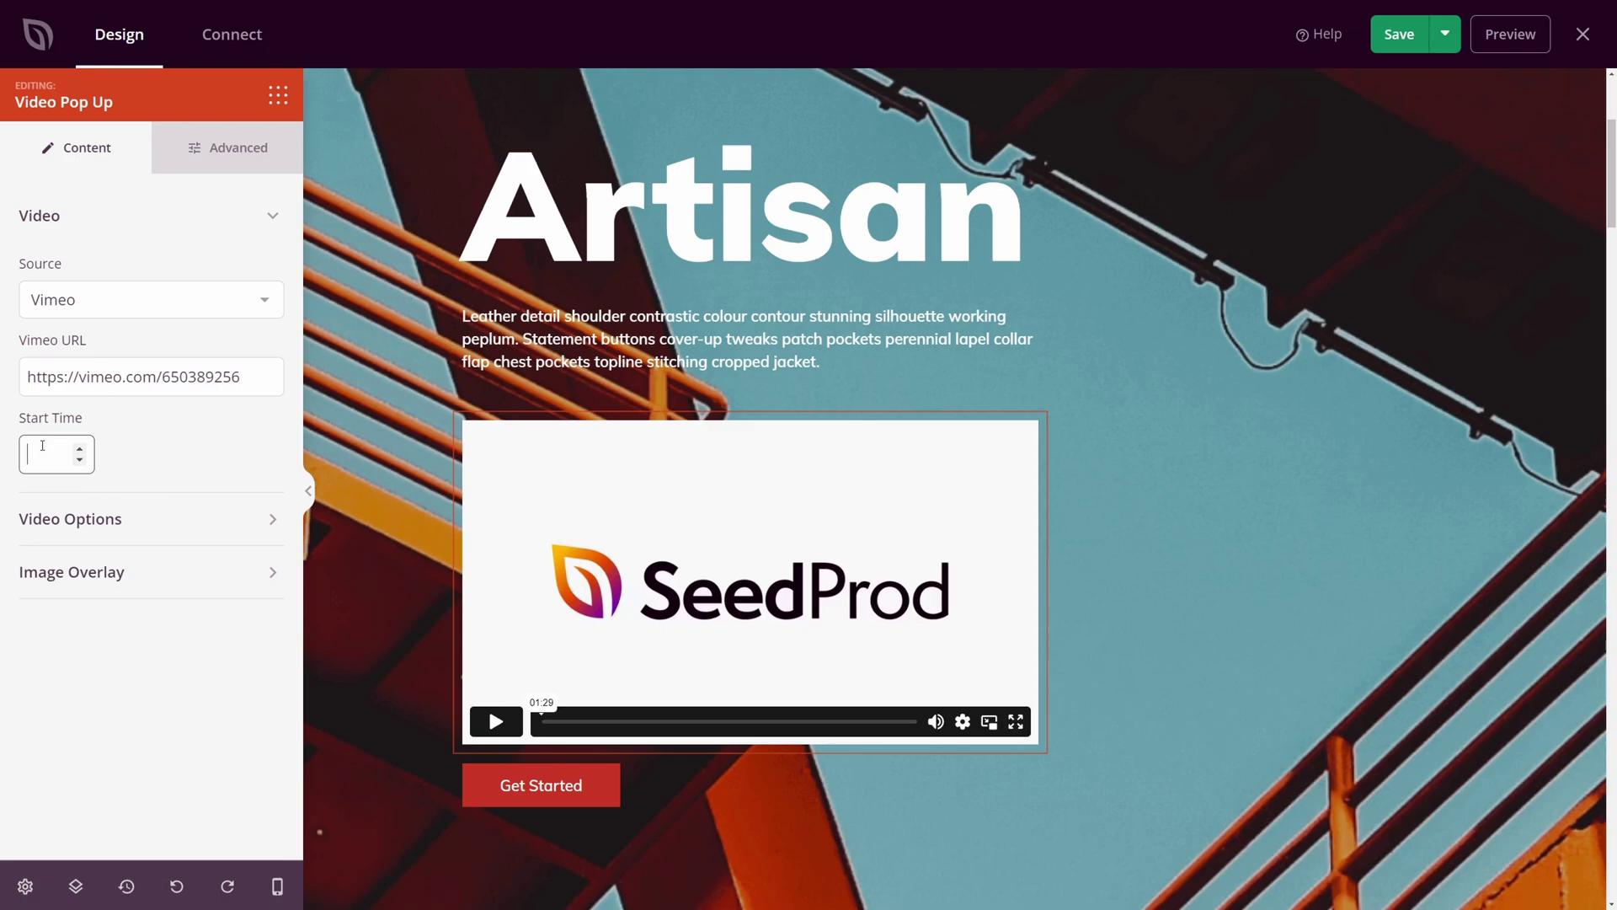
text(30)
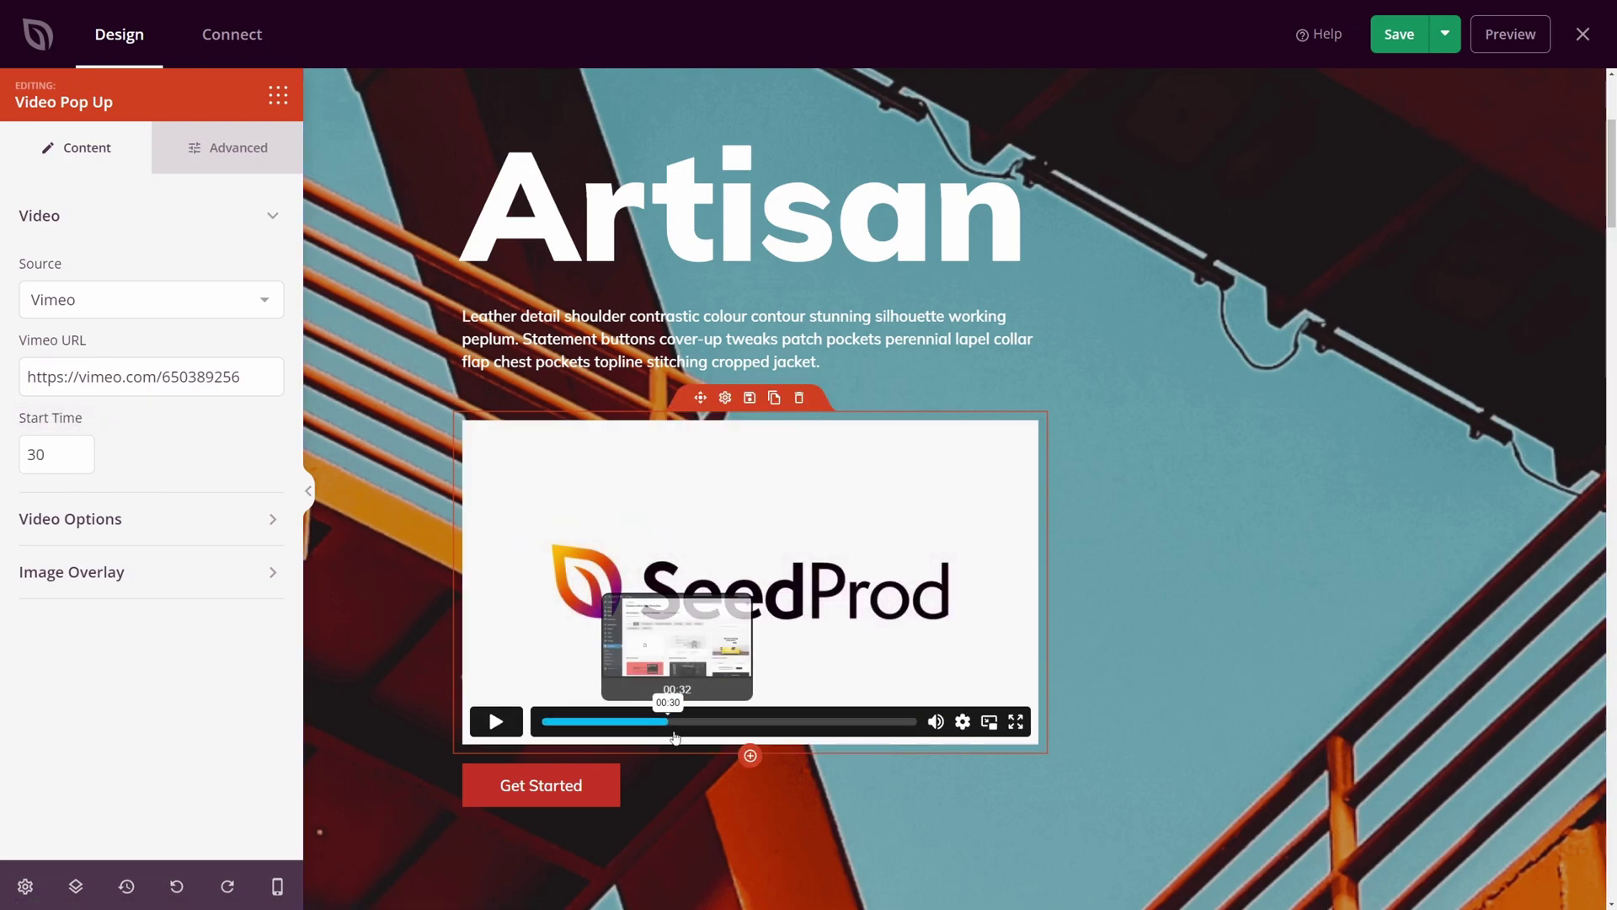
Step: Turn on video looping, leaving autoplay, controls and intro portrait as they were
click(273, 219)
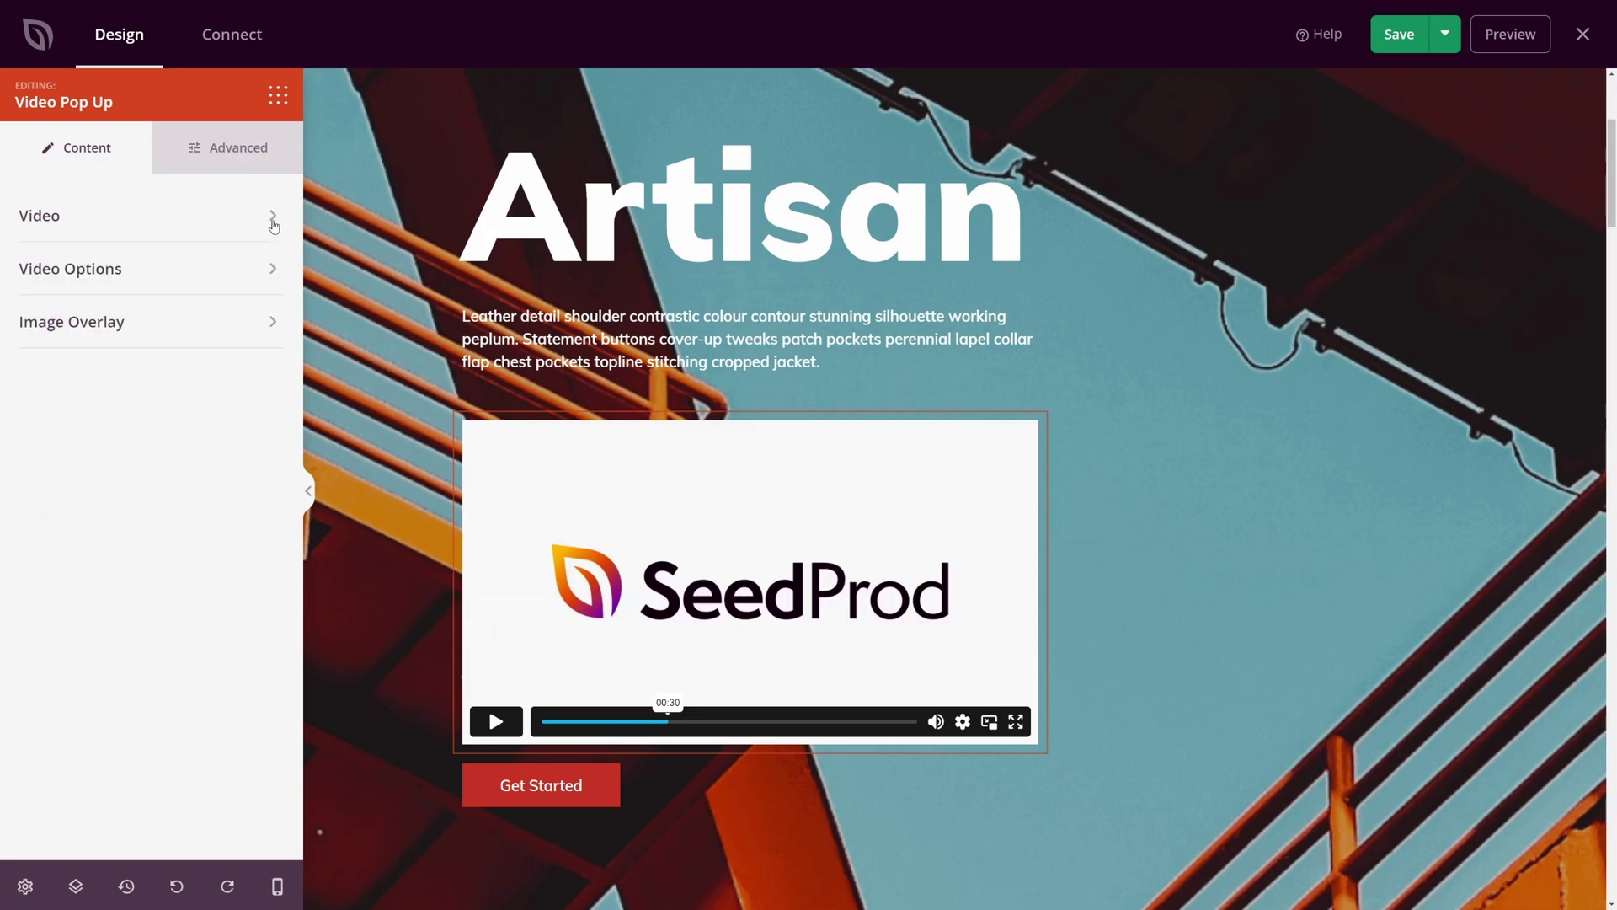
click(181, 274)
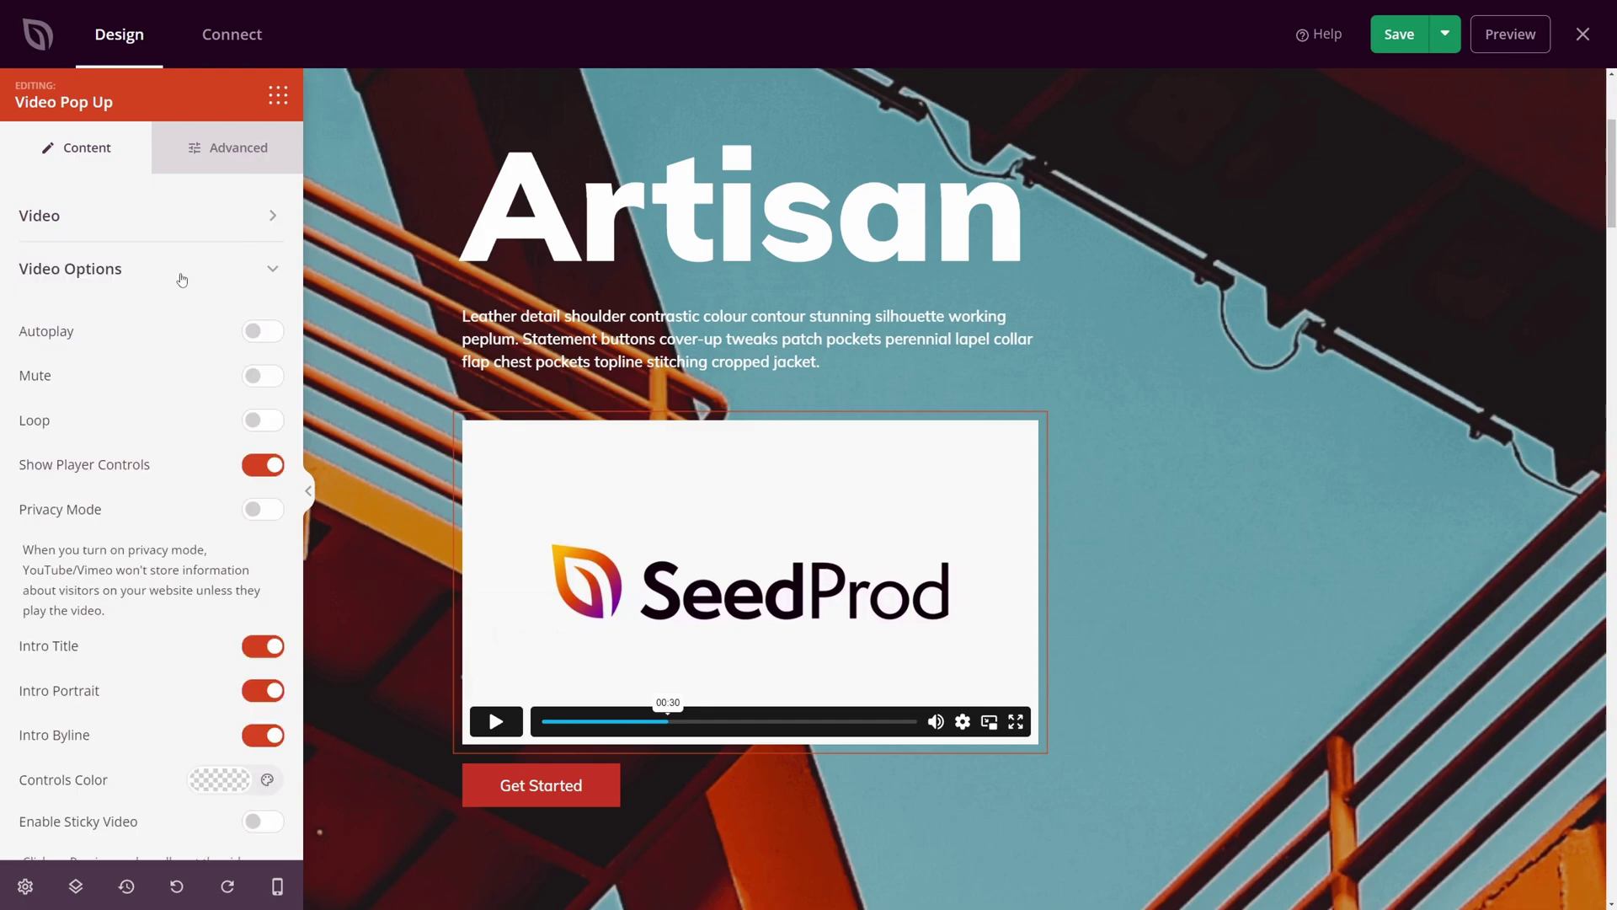
click(257, 335)
click(257, 336)
click(255, 420)
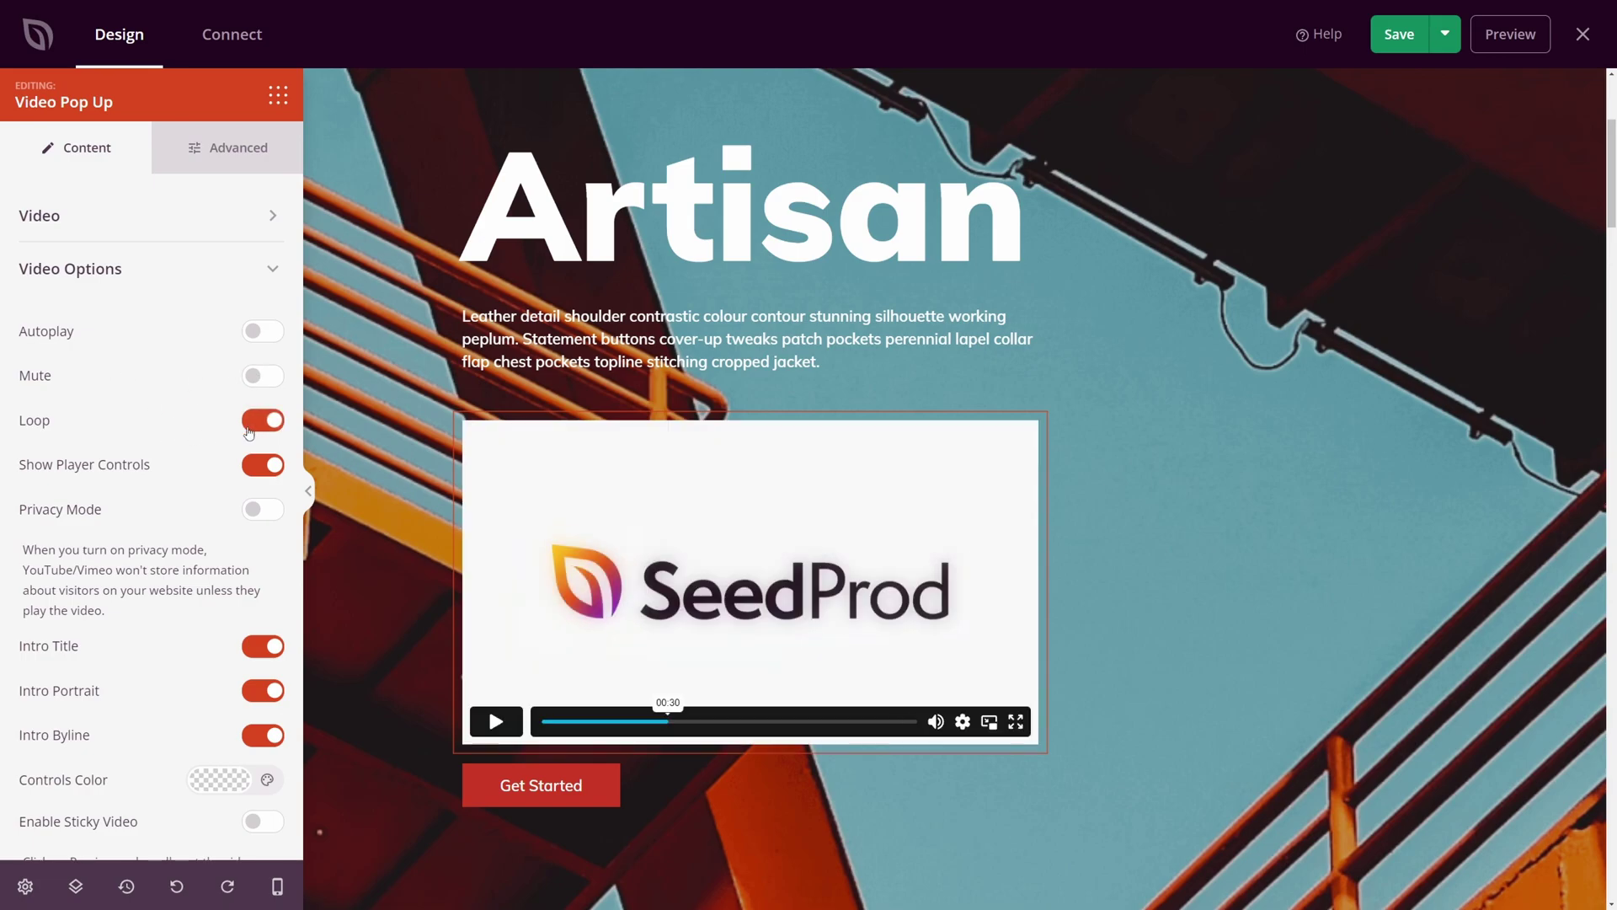
click(259, 468)
click(259, 468)
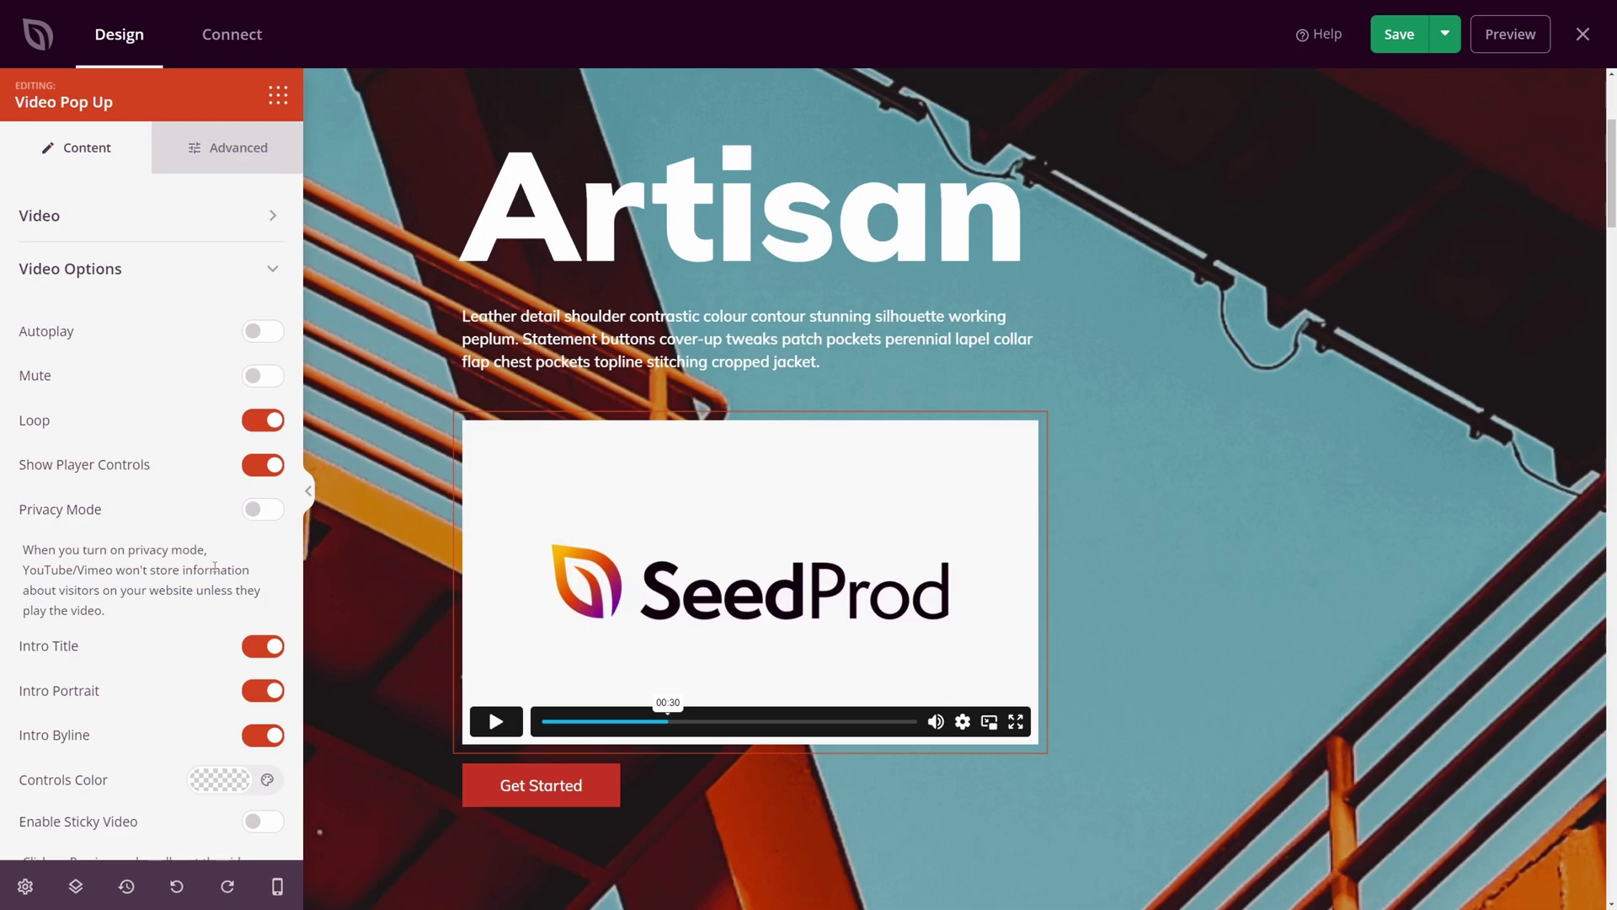
scroll(76, 556, down, 2)
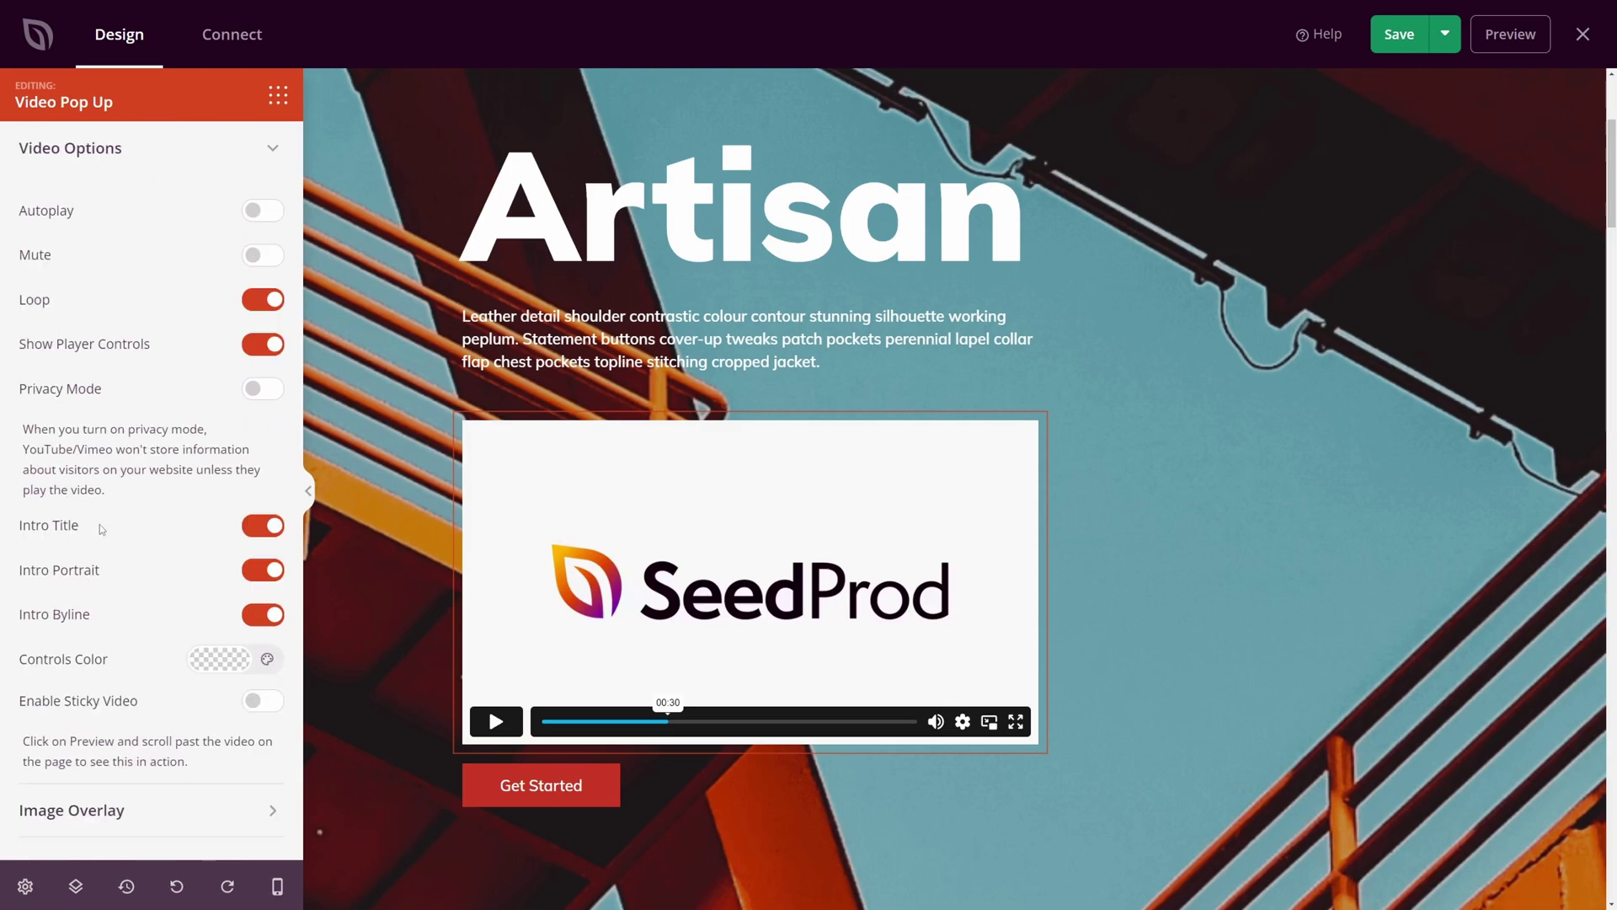
click(264, 571)
click(263, 571)
Step: Make the player controls green and enable the sticky video
click(230, 667)
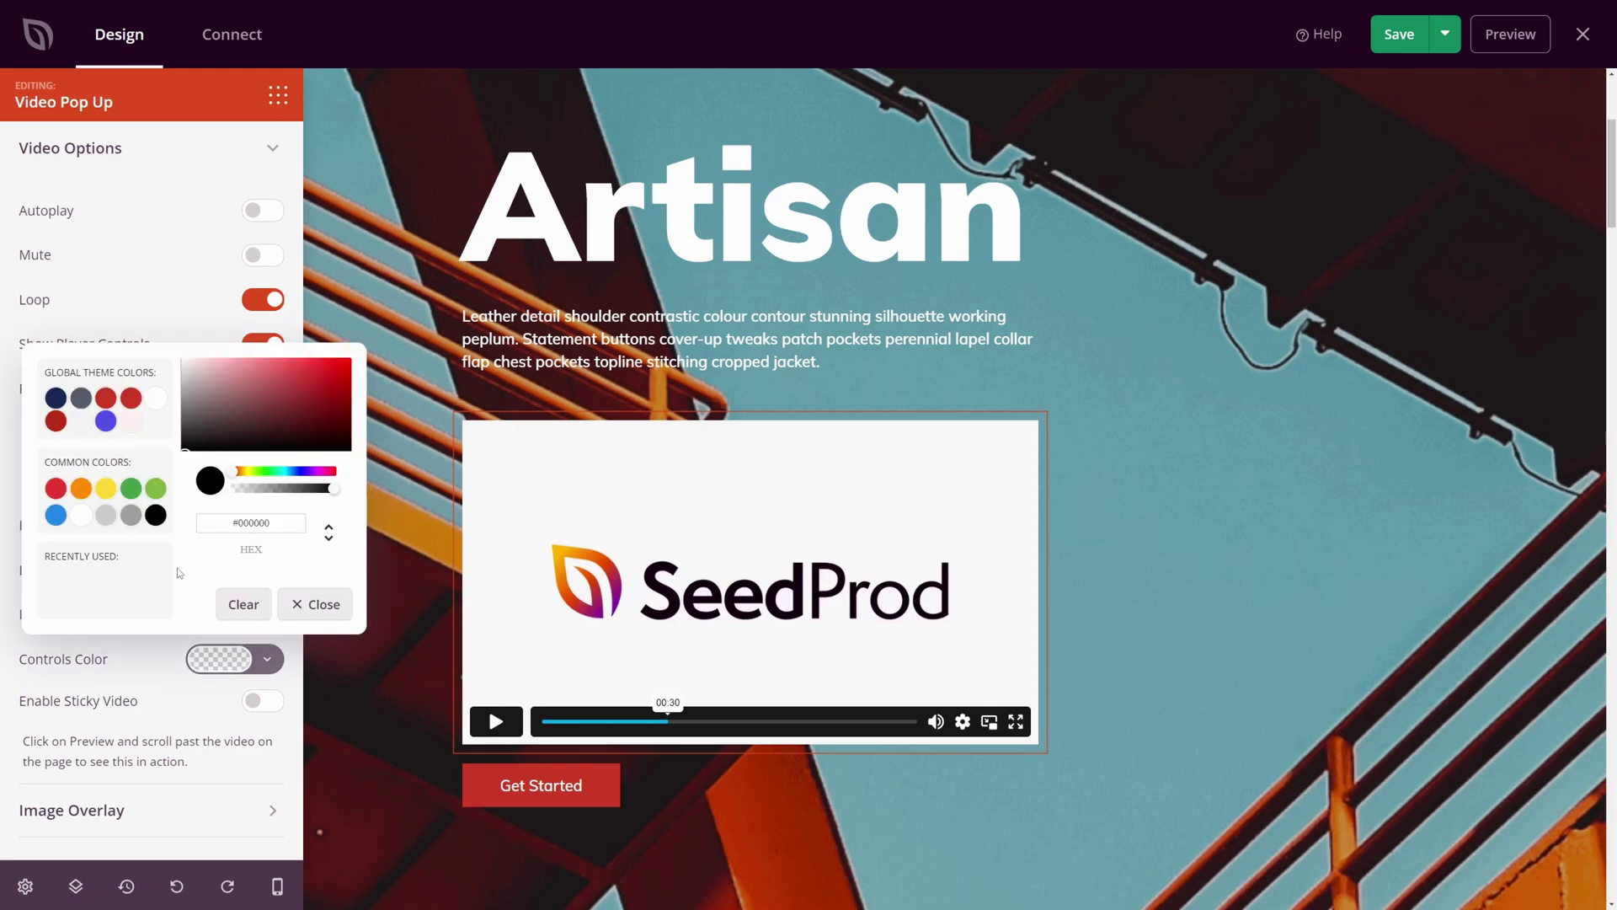
click(133, 492)
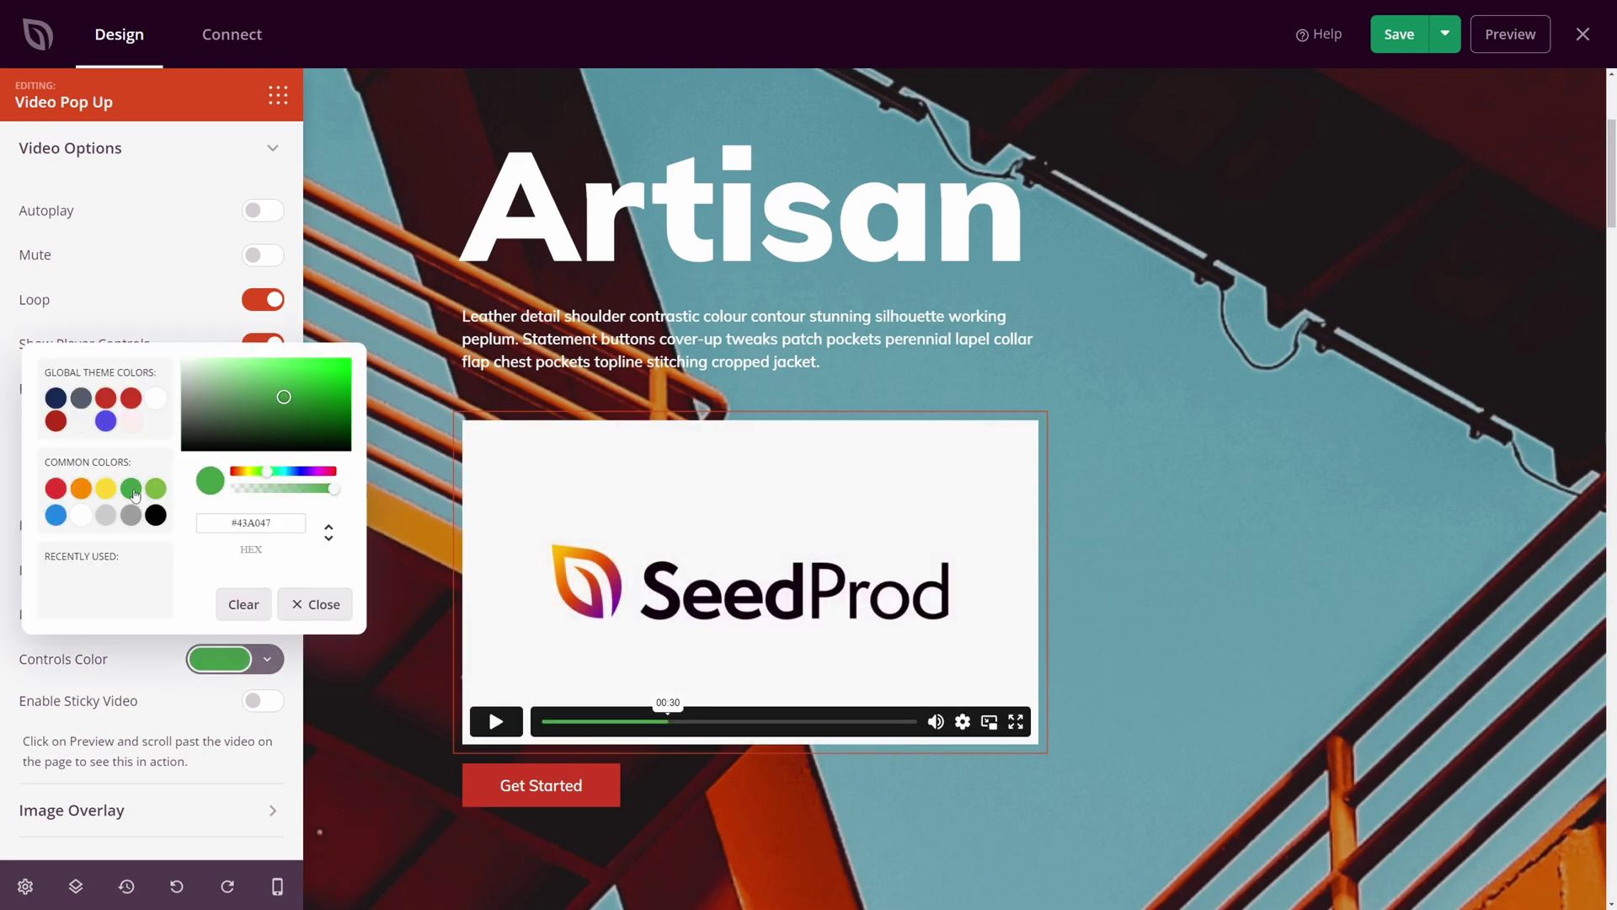
click(145, 674)
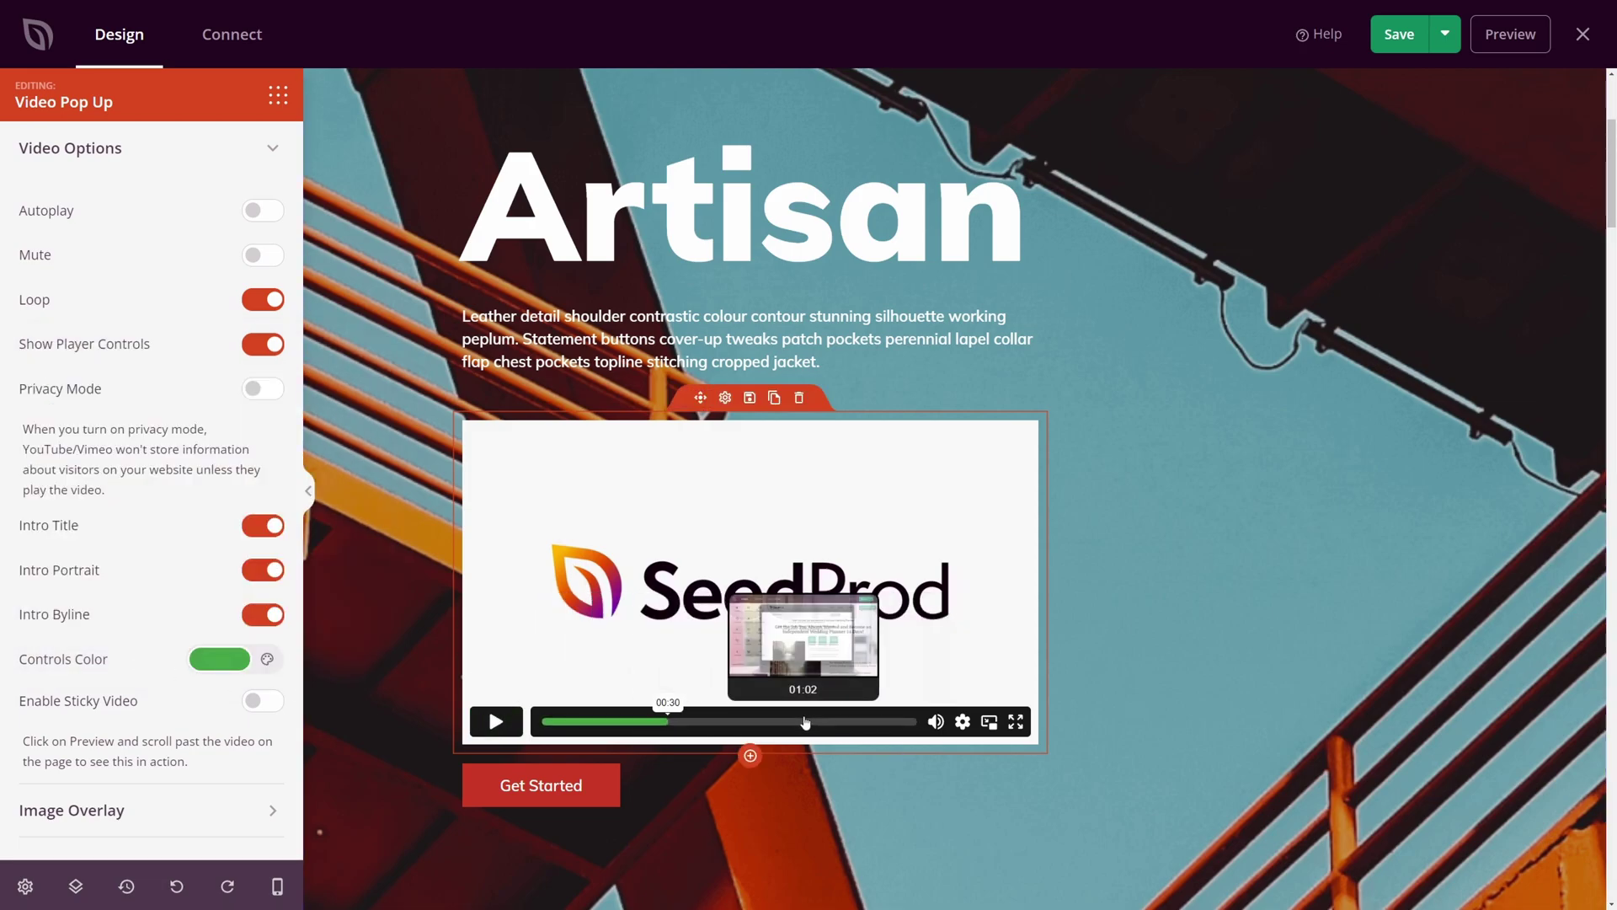
click(261, 704)
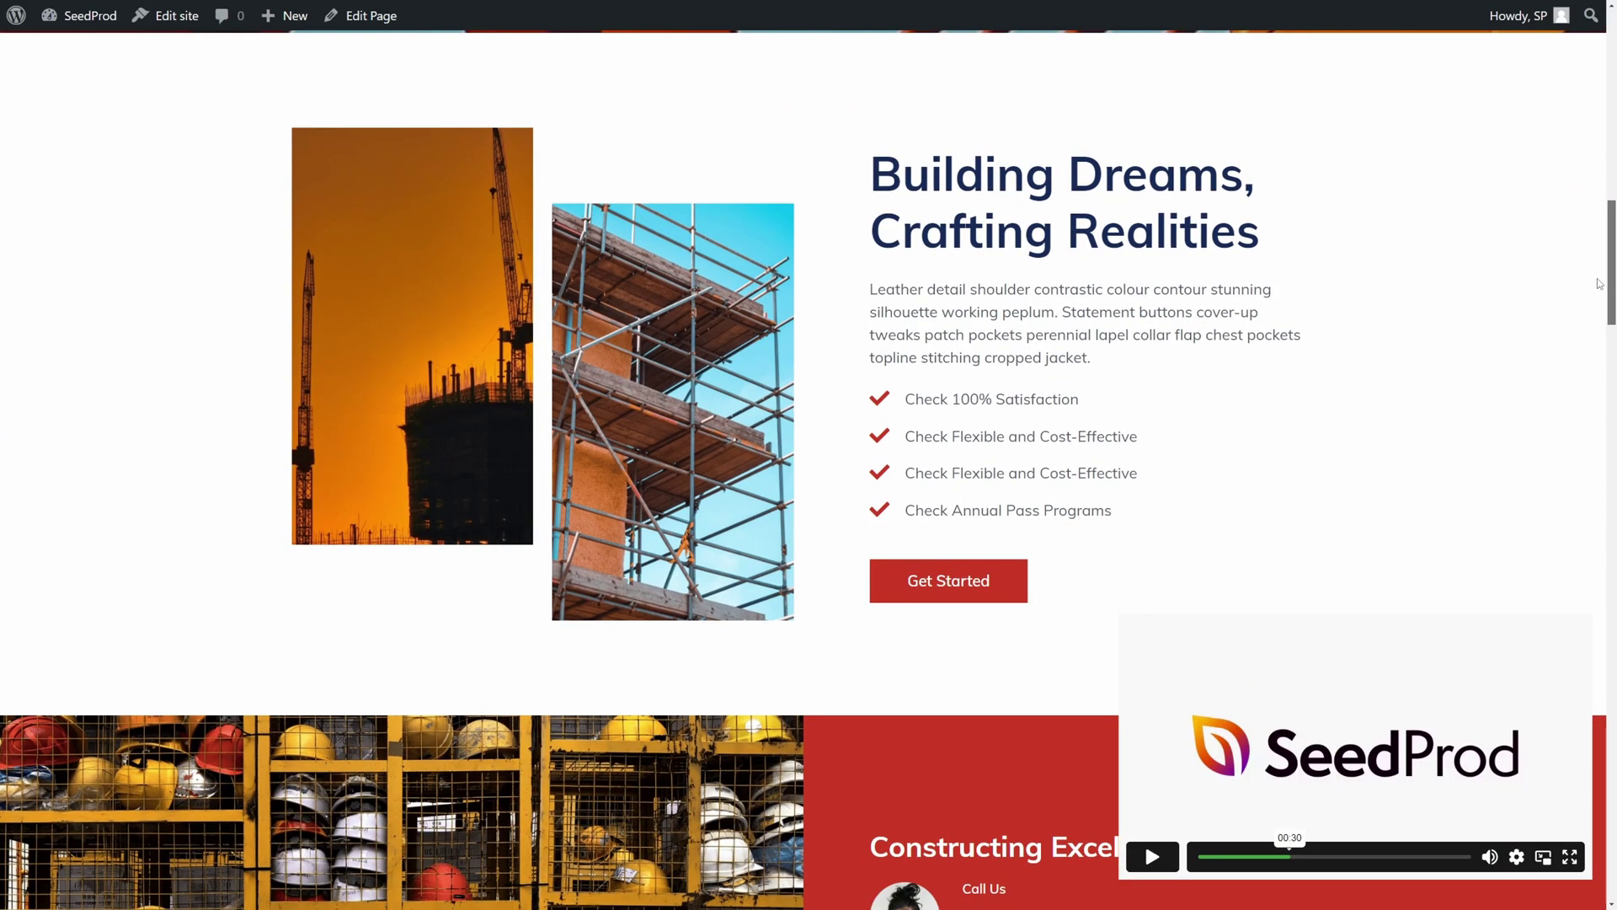
drag(1599, 284, 1604, 210)
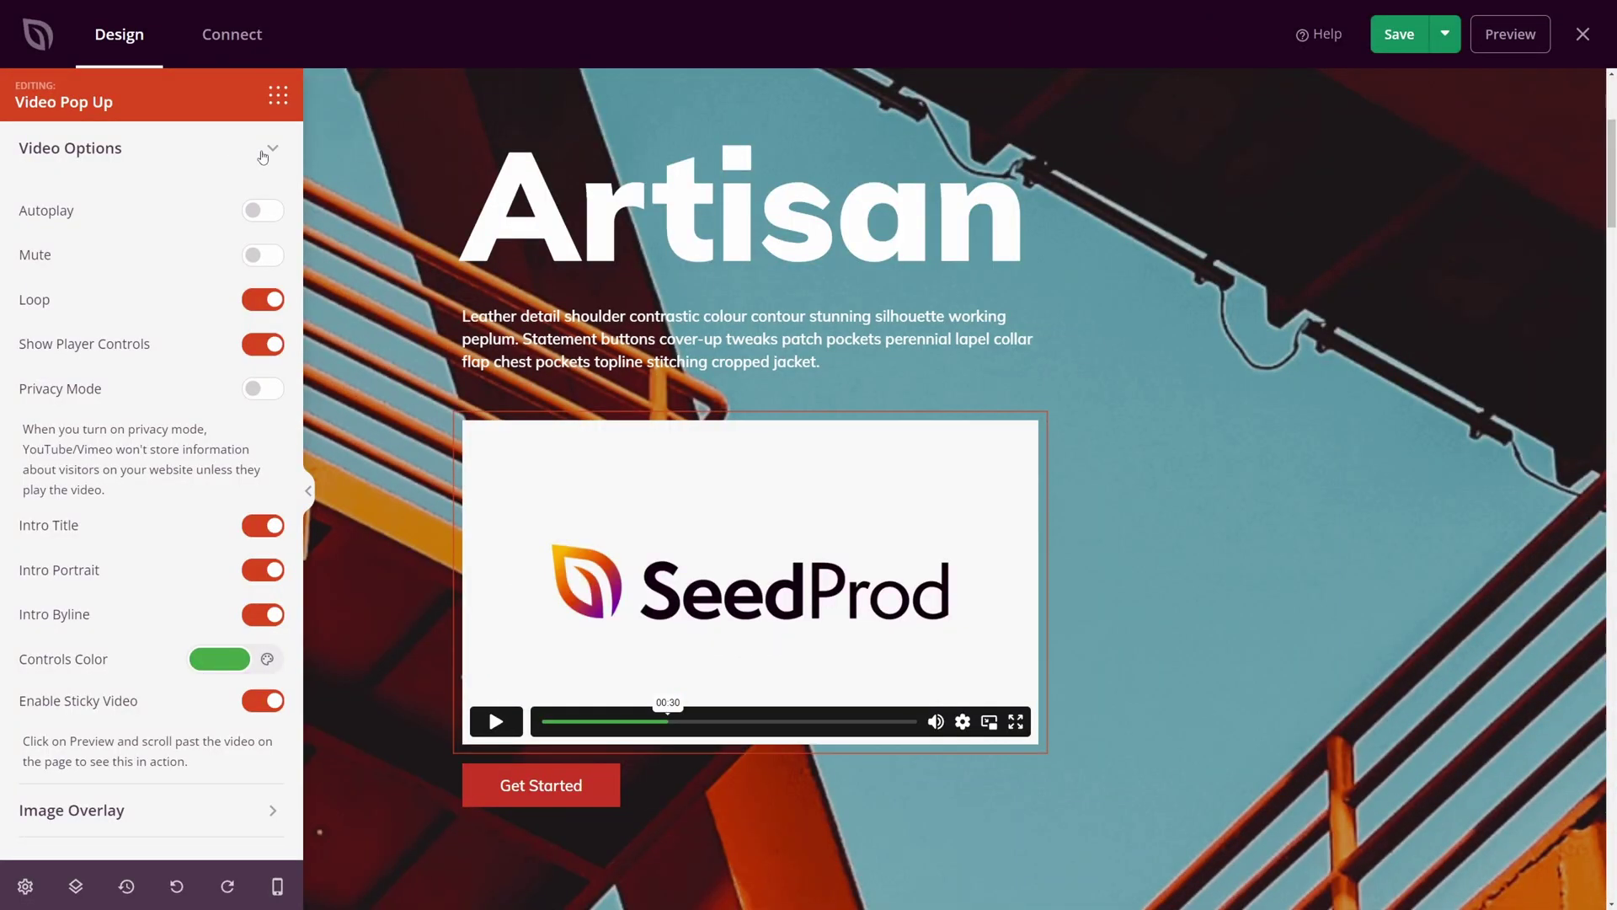
Step: Enable the video's image overlay and apply the group-of-children photo from the media library
click(263, 156)
click(242, 337)
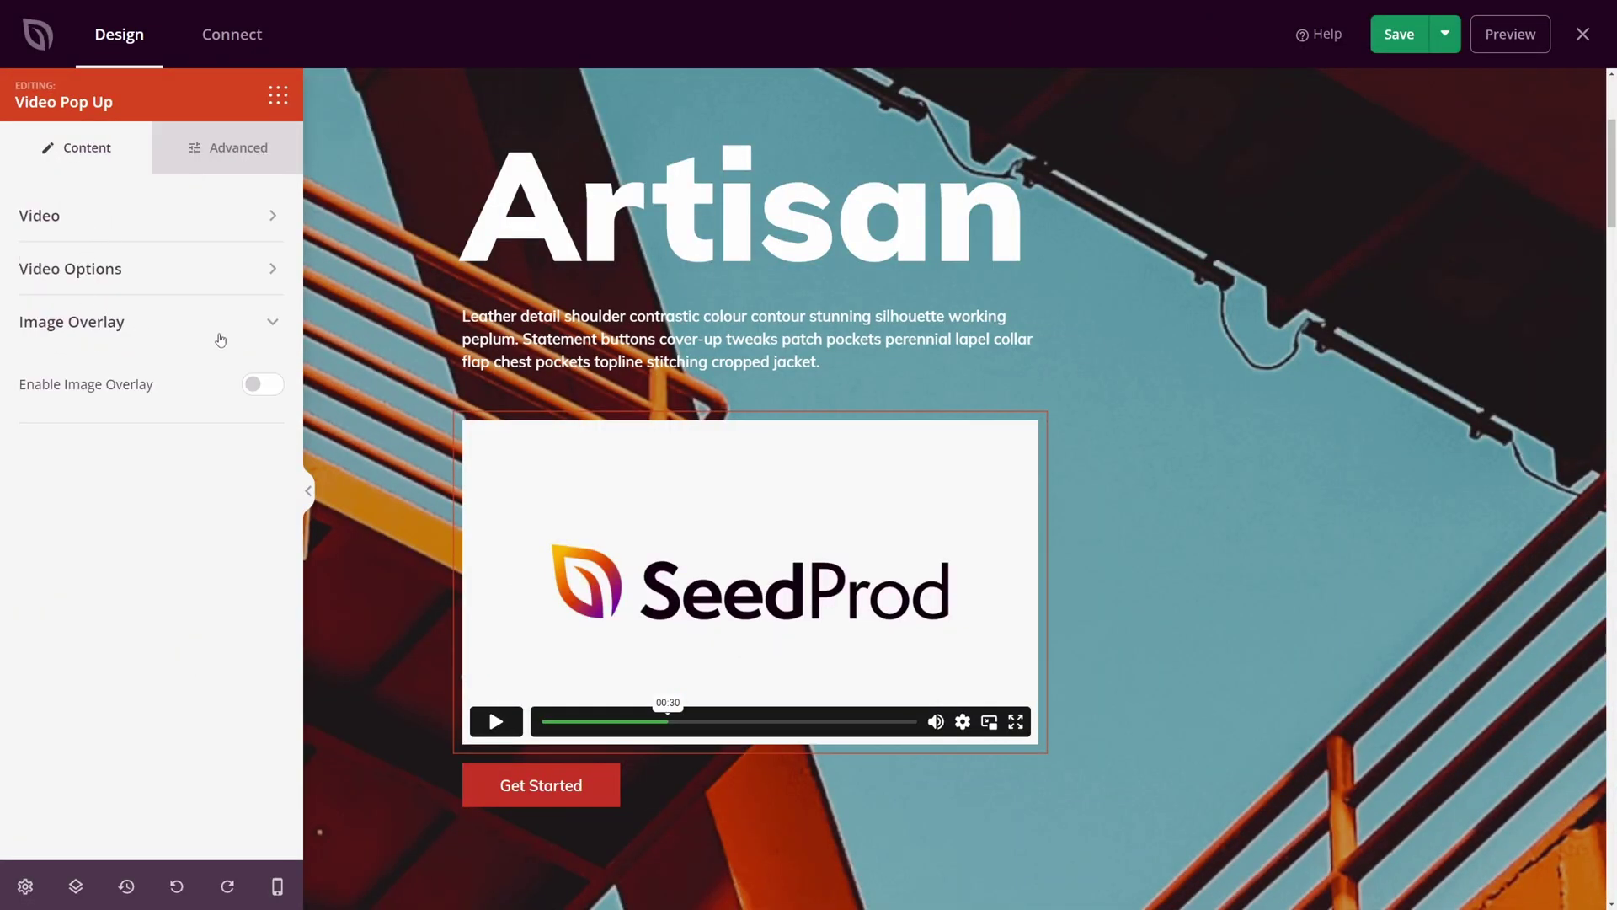
click(261, 384)
click(99, 567)
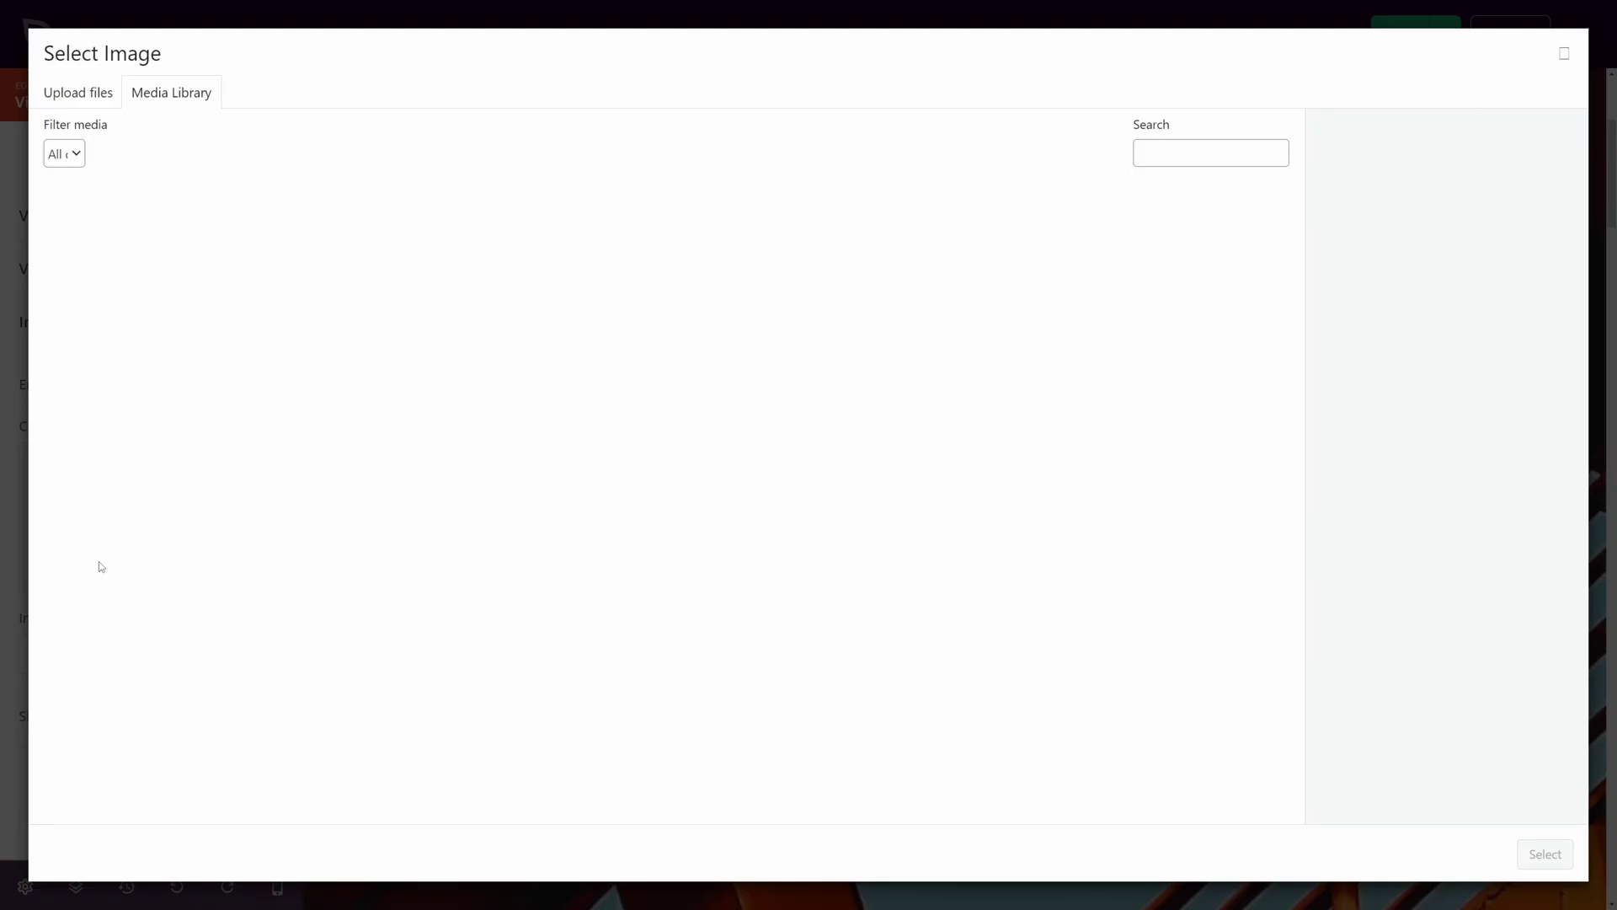
scroll(782, 474, down, 6)
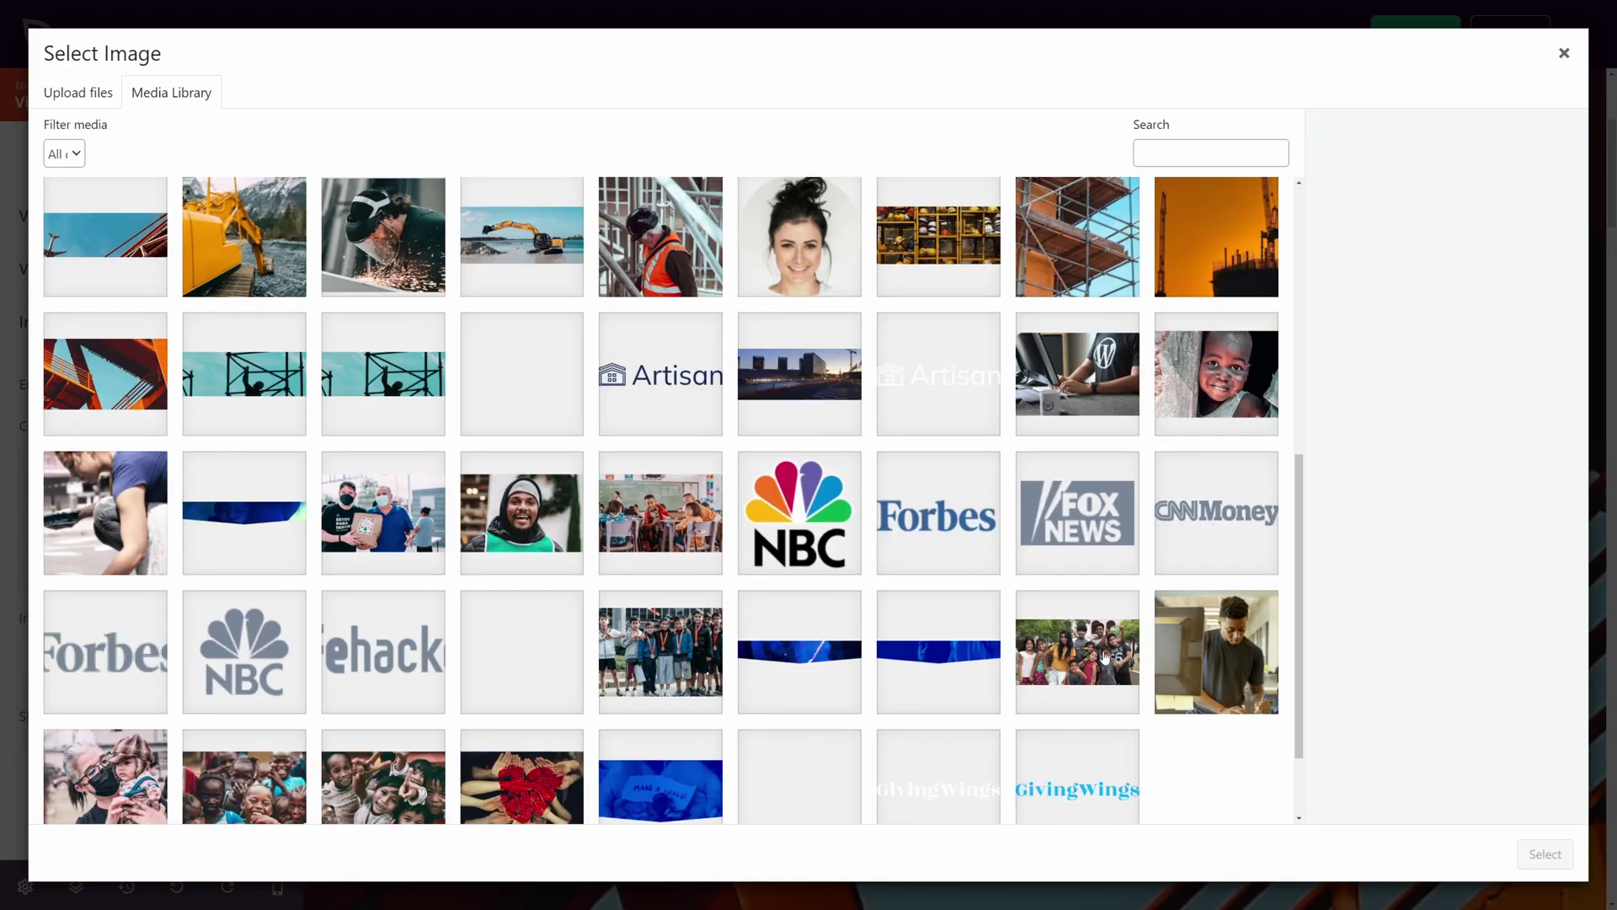
click(1085, 650)
click(1545, 854)
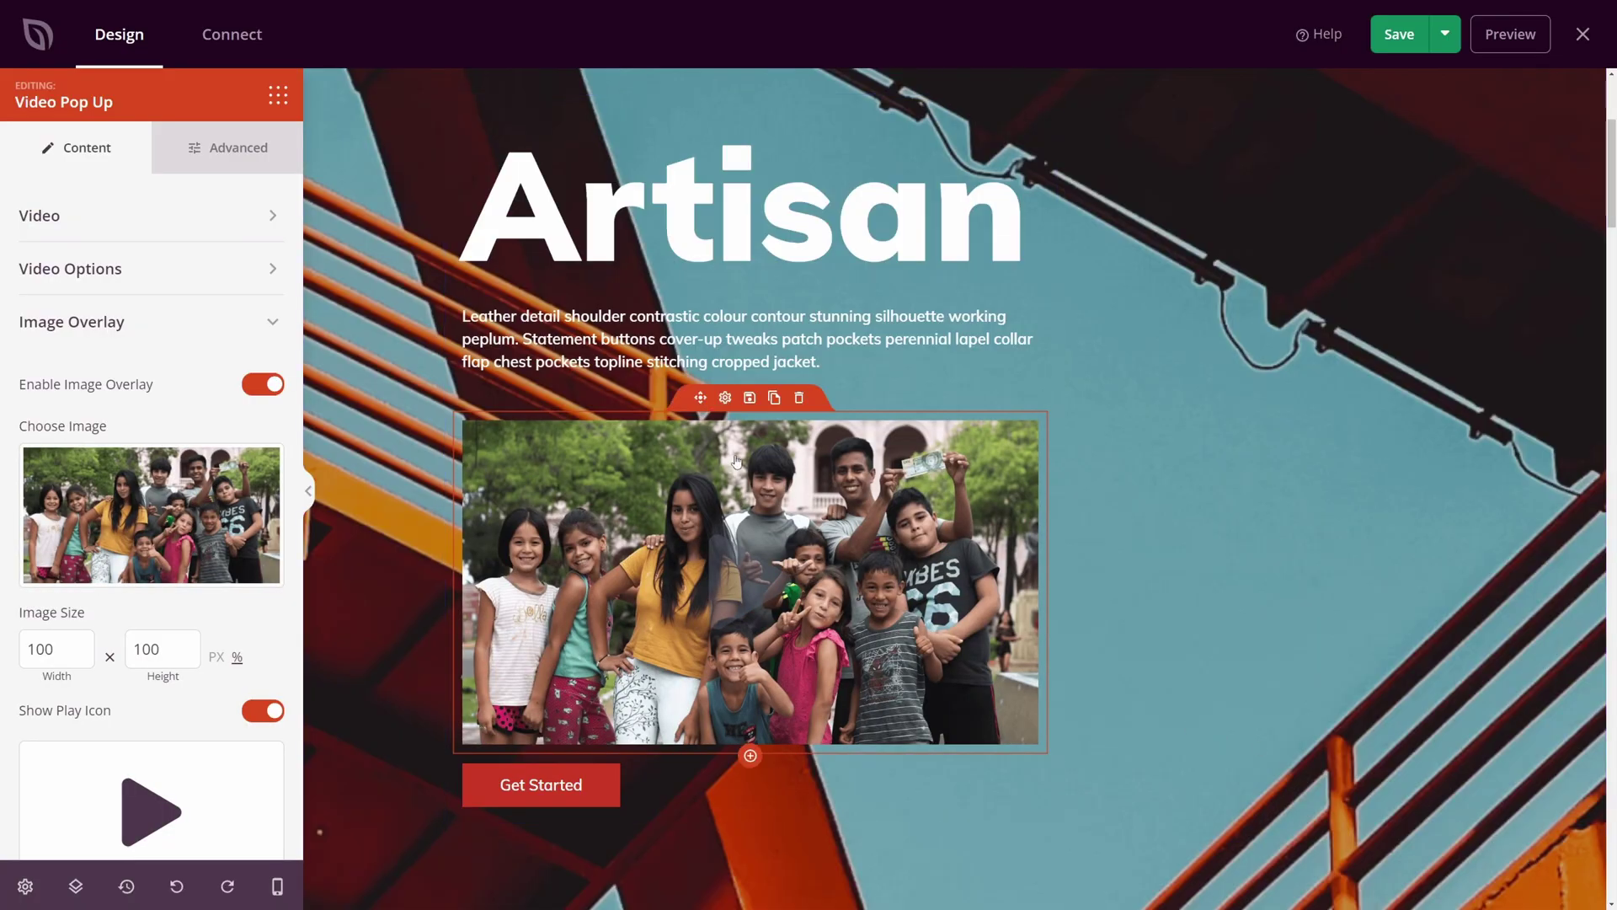
Step: Replace that overlay photo with the WordPress t-shirt photo from a stock image search for 'wordpress'
mouse_move(195, 580)
scroll(194, 581, down, 3)
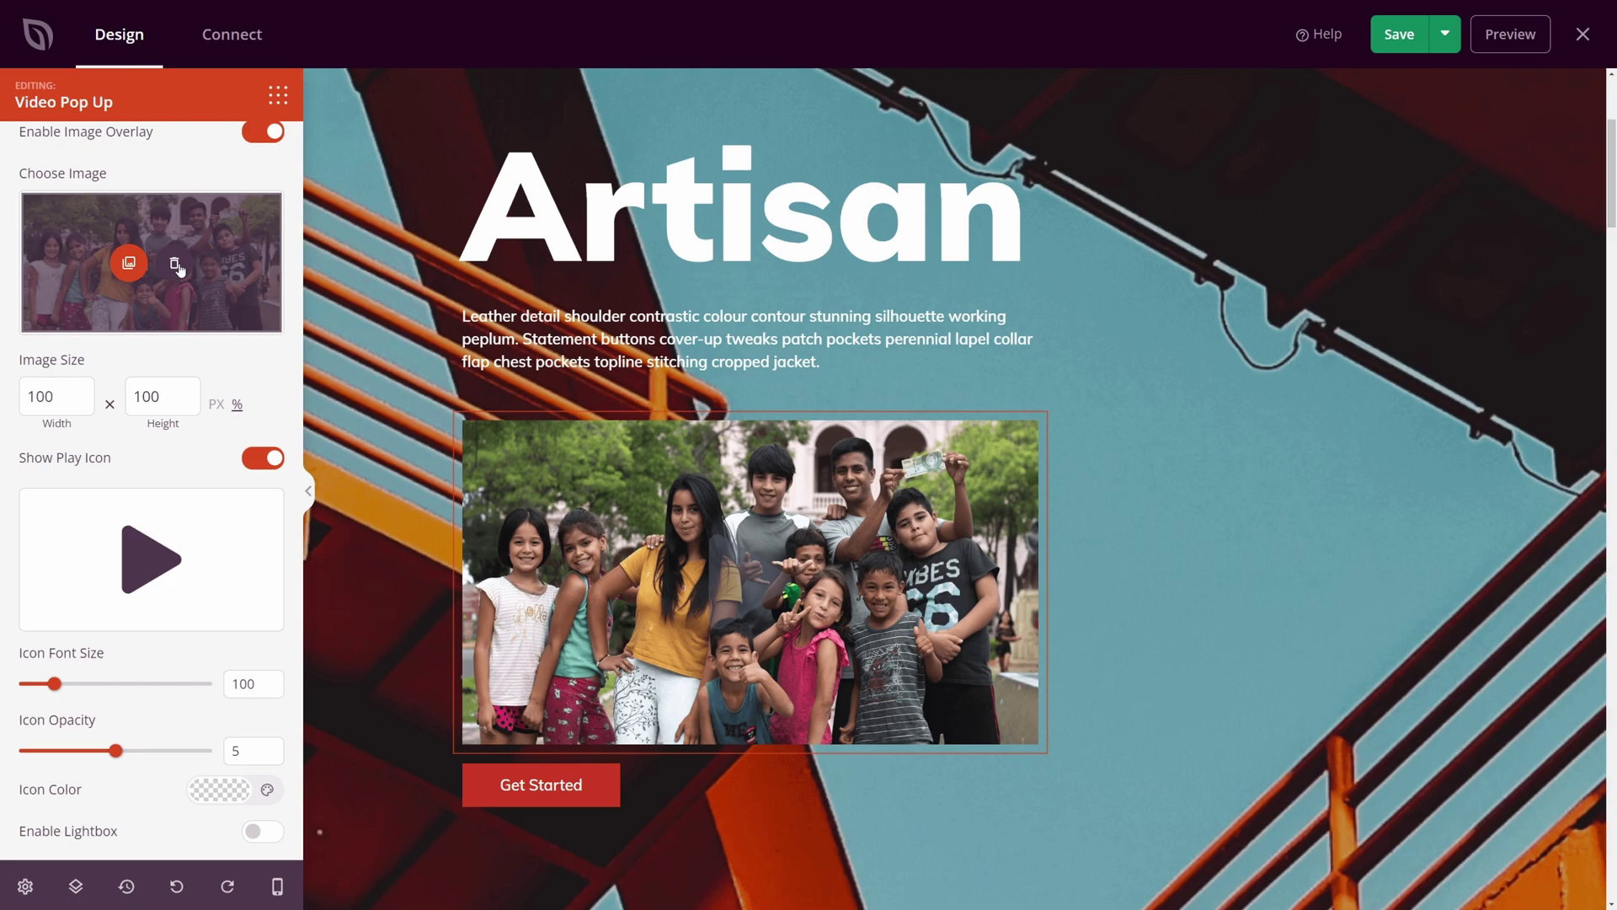
click(175, 263)
click(211, 308)
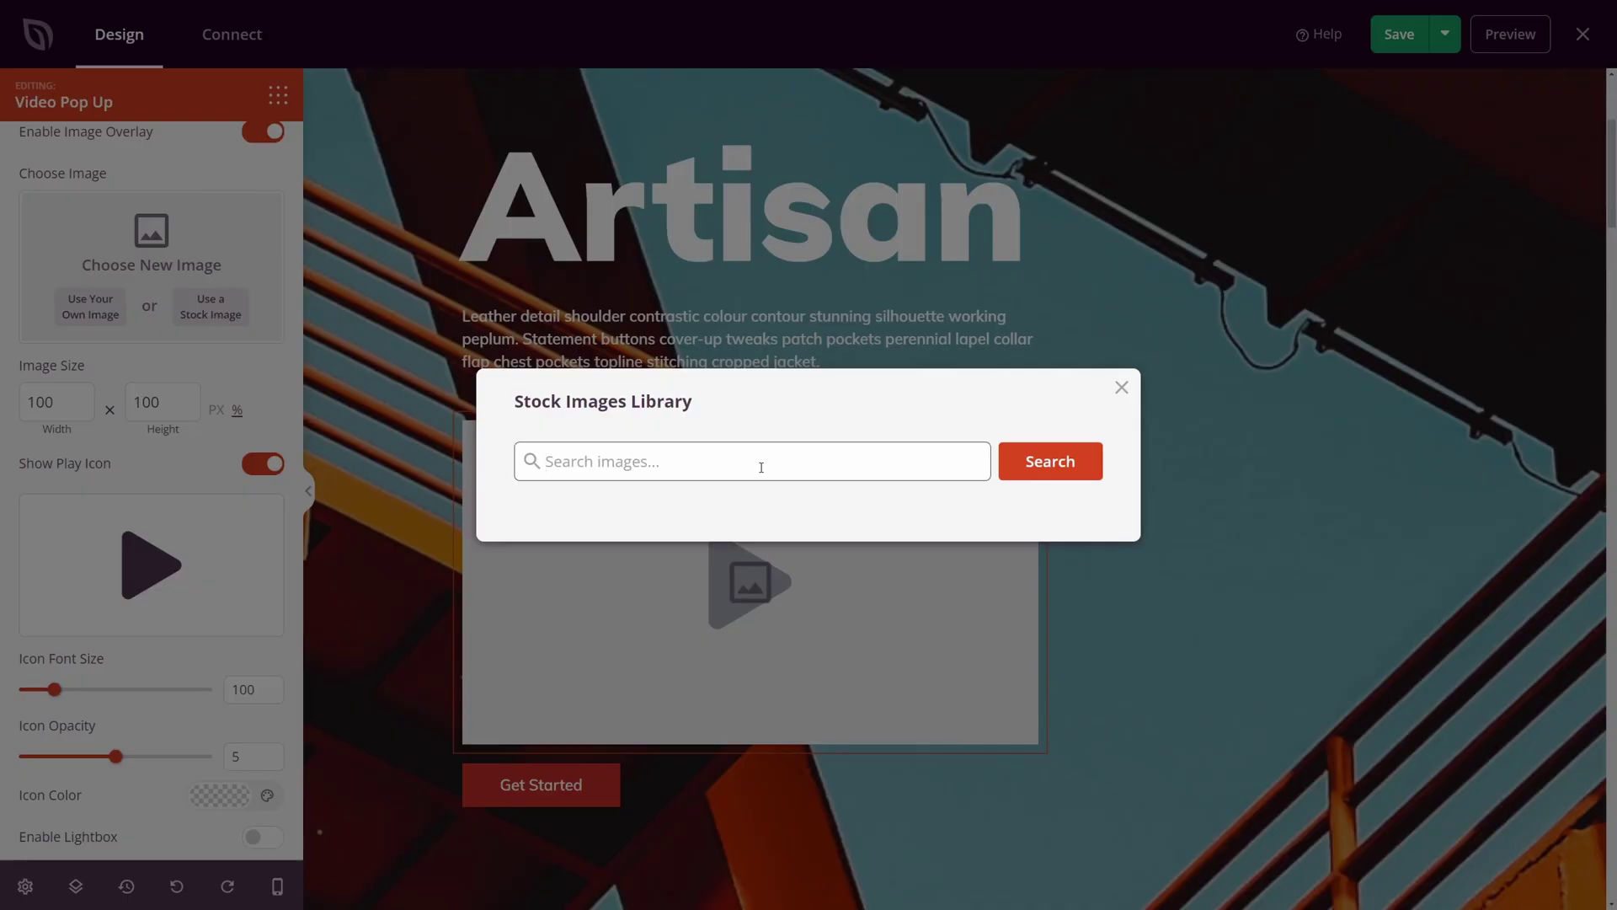
text(wordpress)
click(1047, 461)
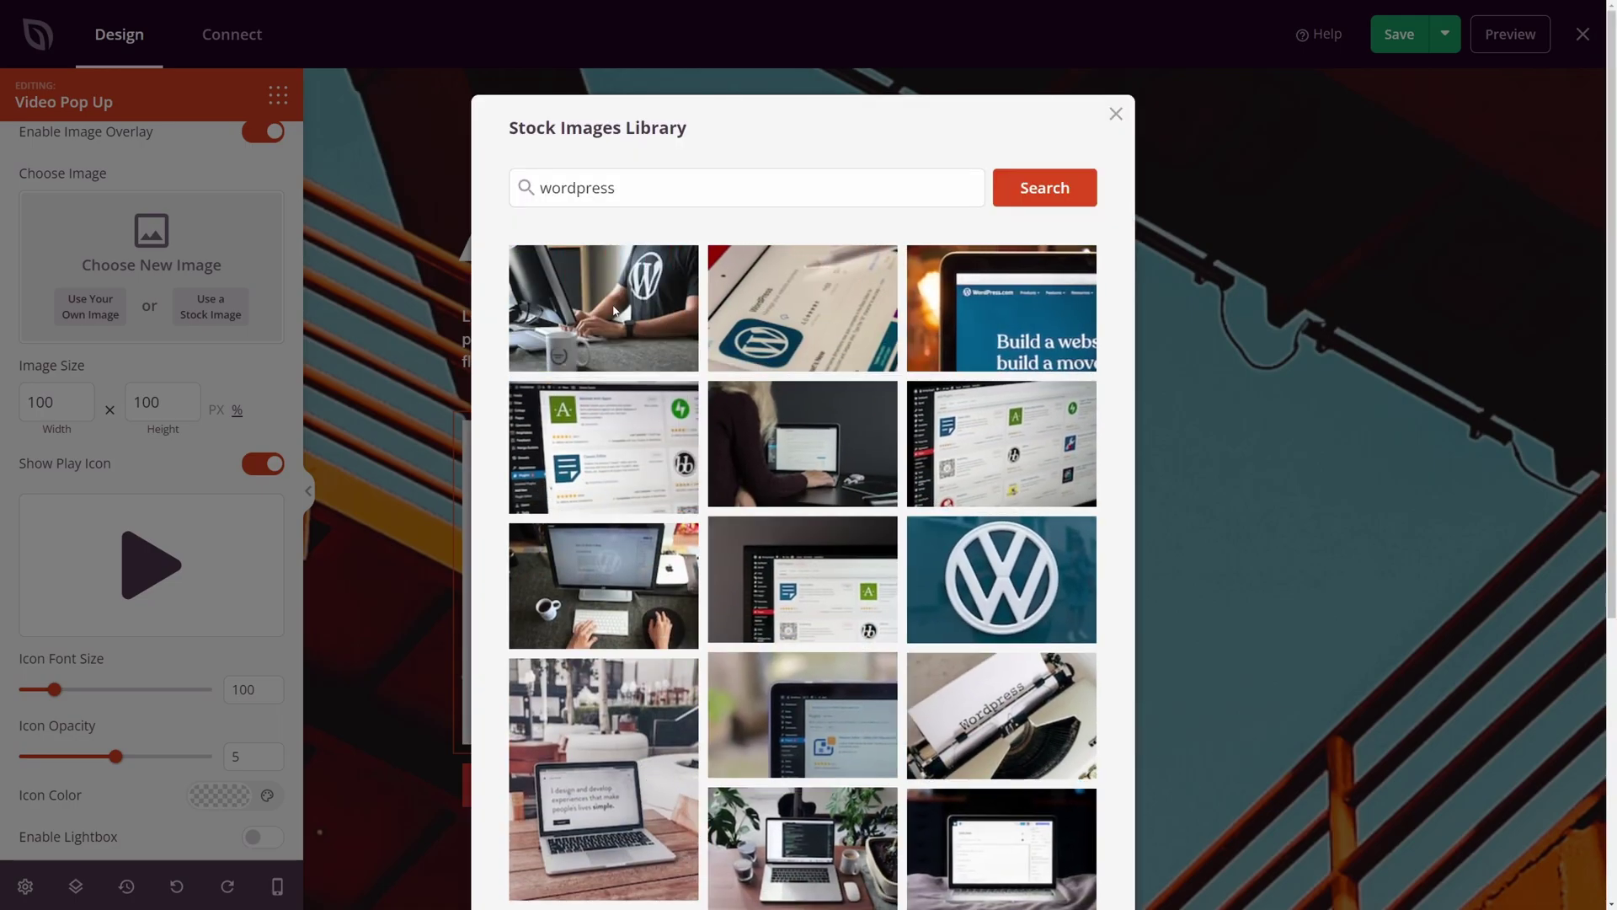
click(616, 311)
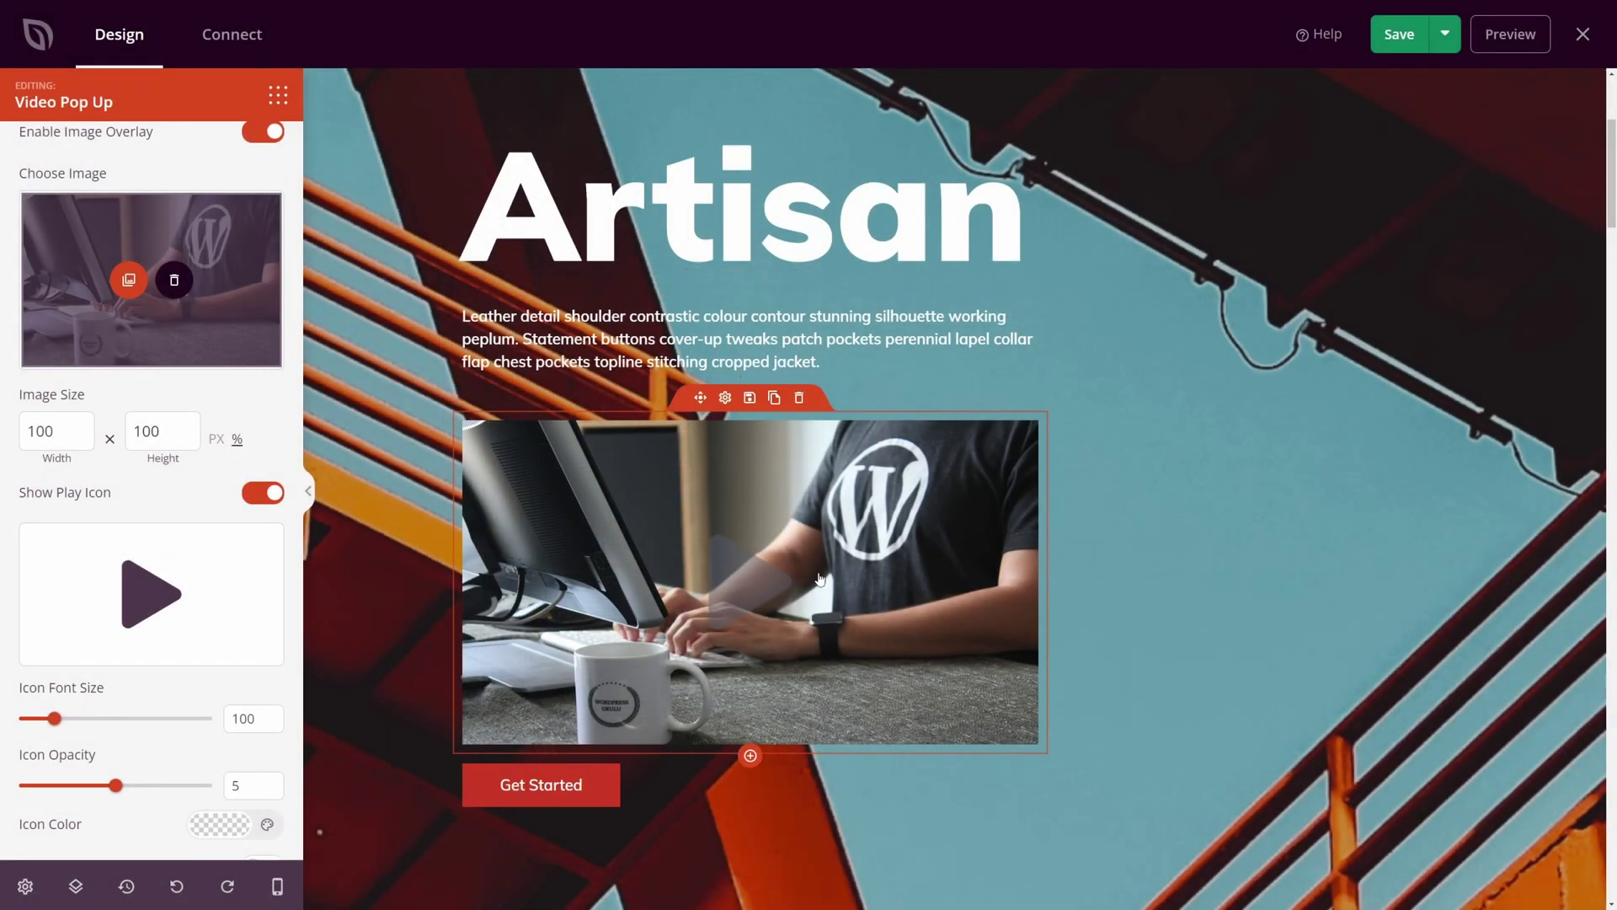
scroll(168, 522, down, 1)
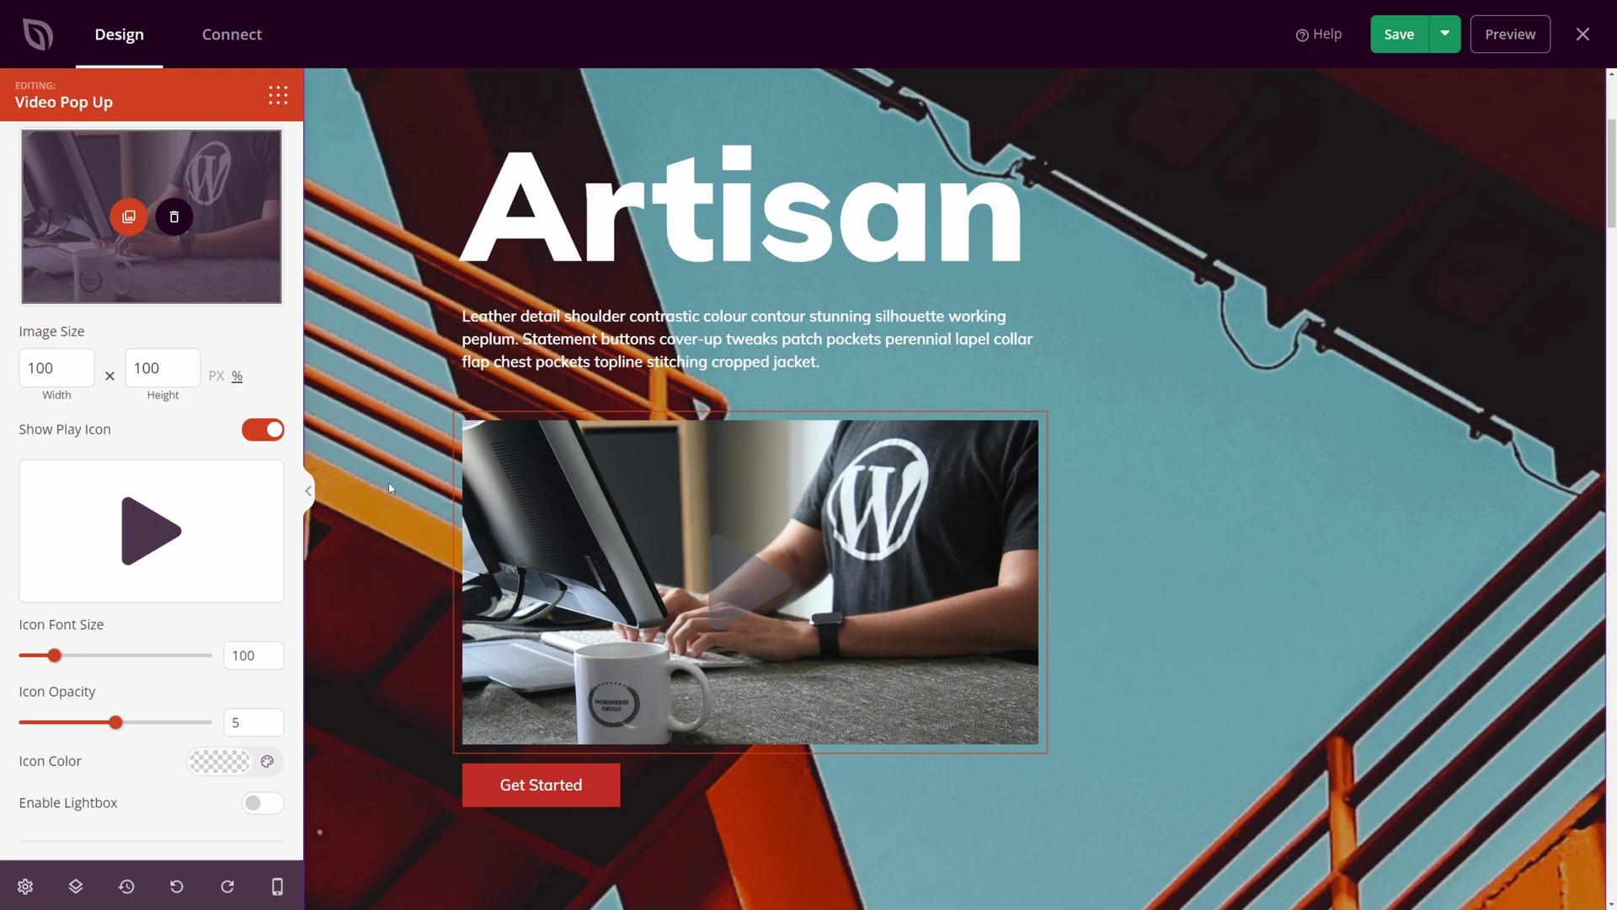
Step: Set the play icon to opacity 9, the red theme colour swatch, and font size 68
mouse_move(135, 555)
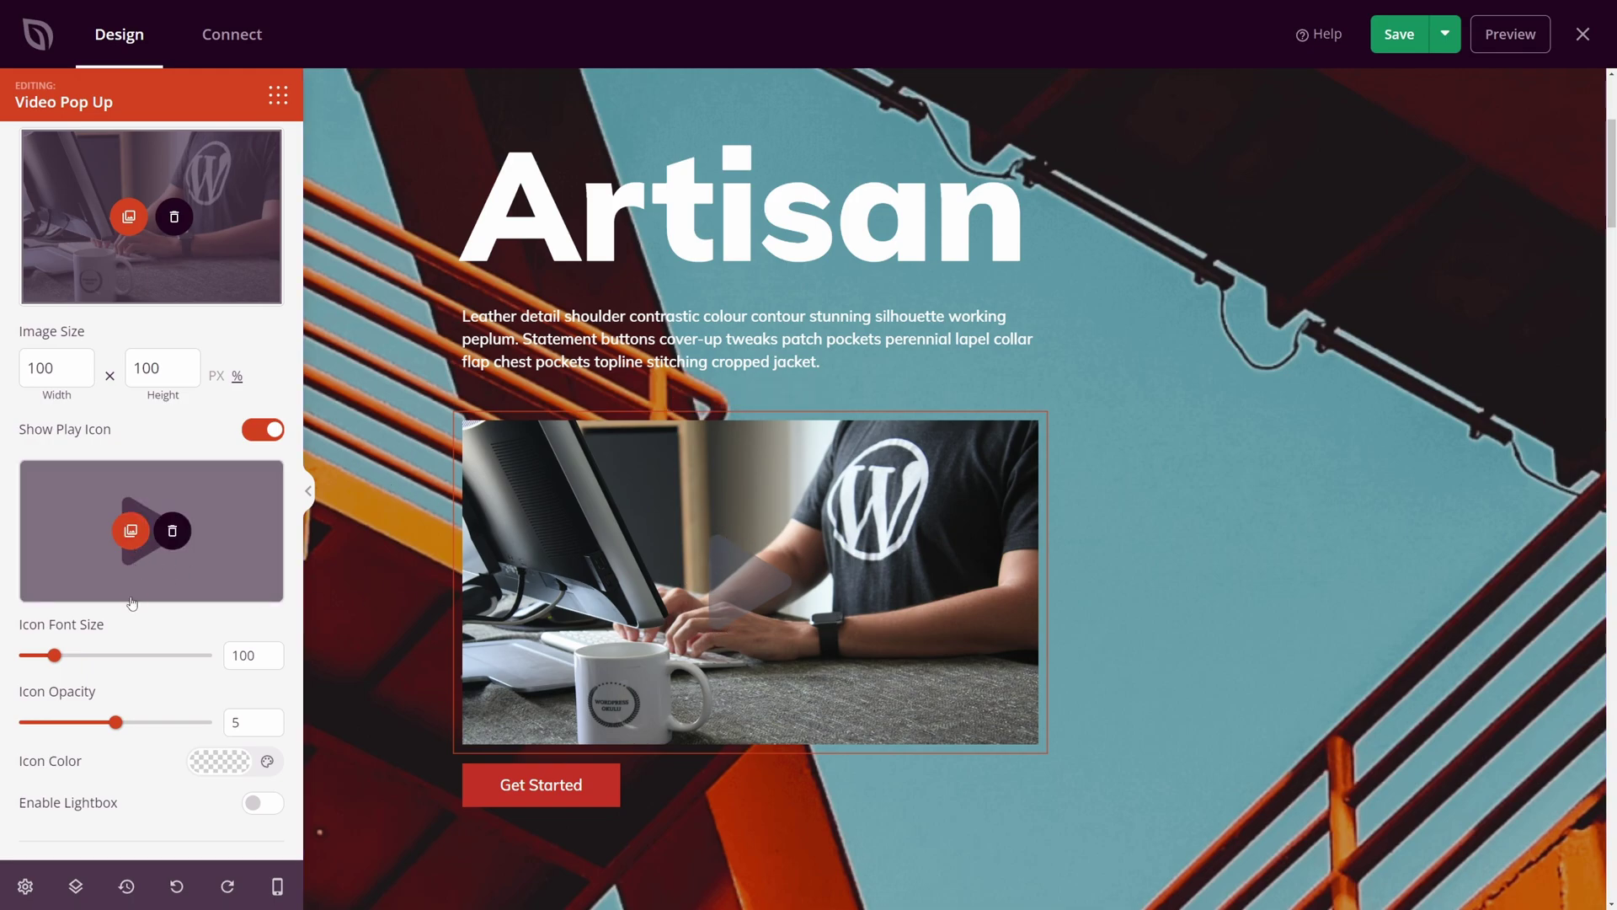
drag(116, 722, 193, 718)
click(228, 769)
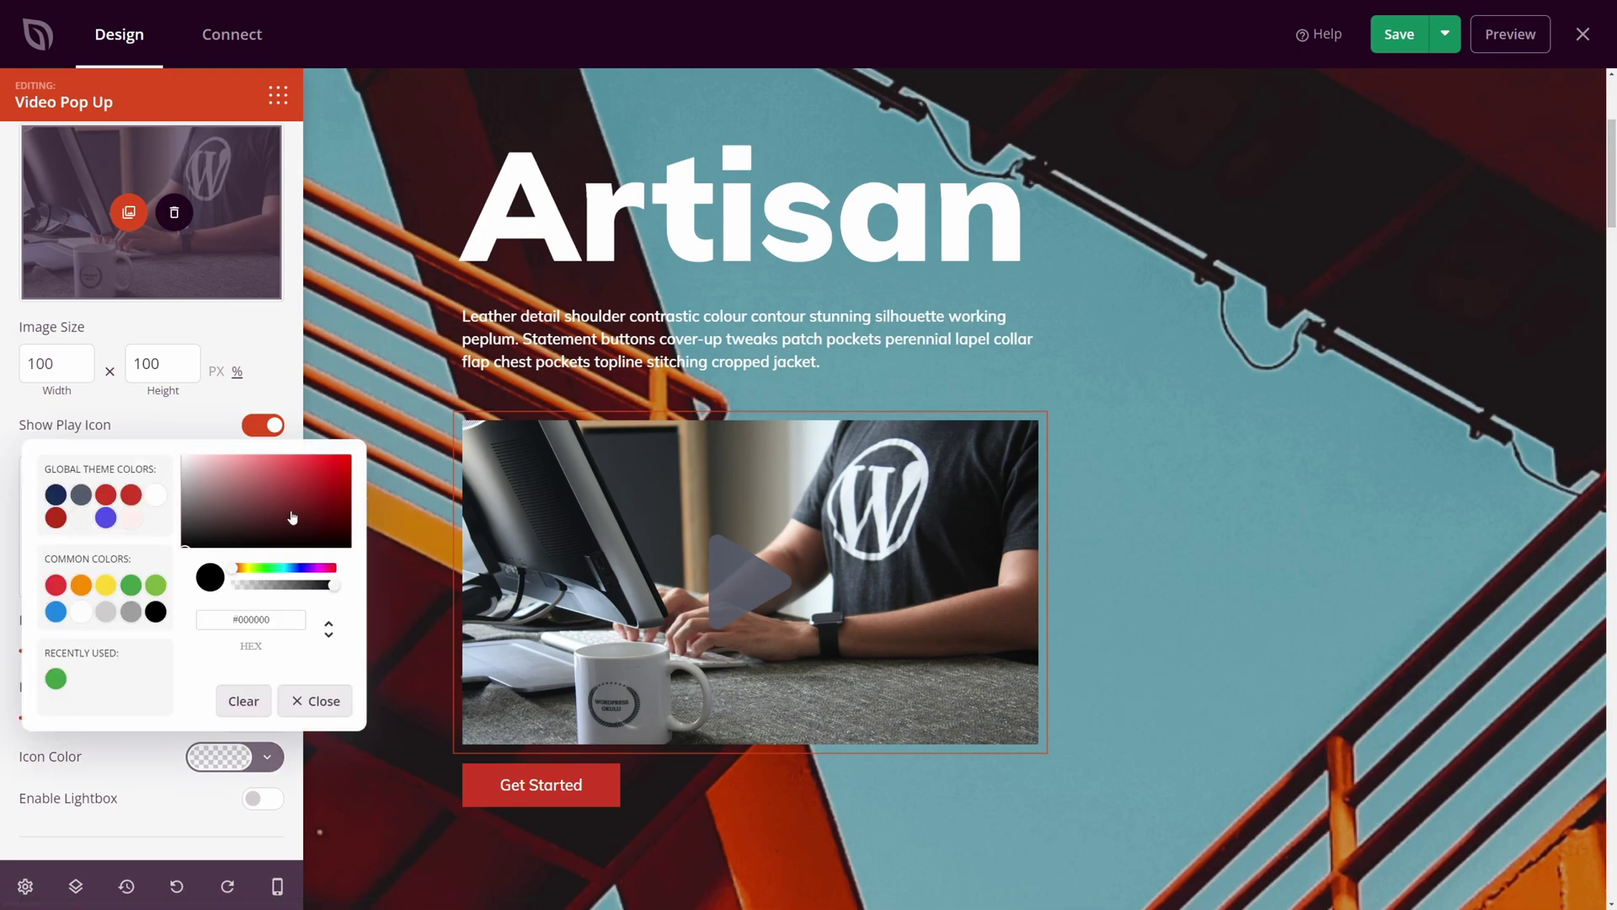
click(106, 497)
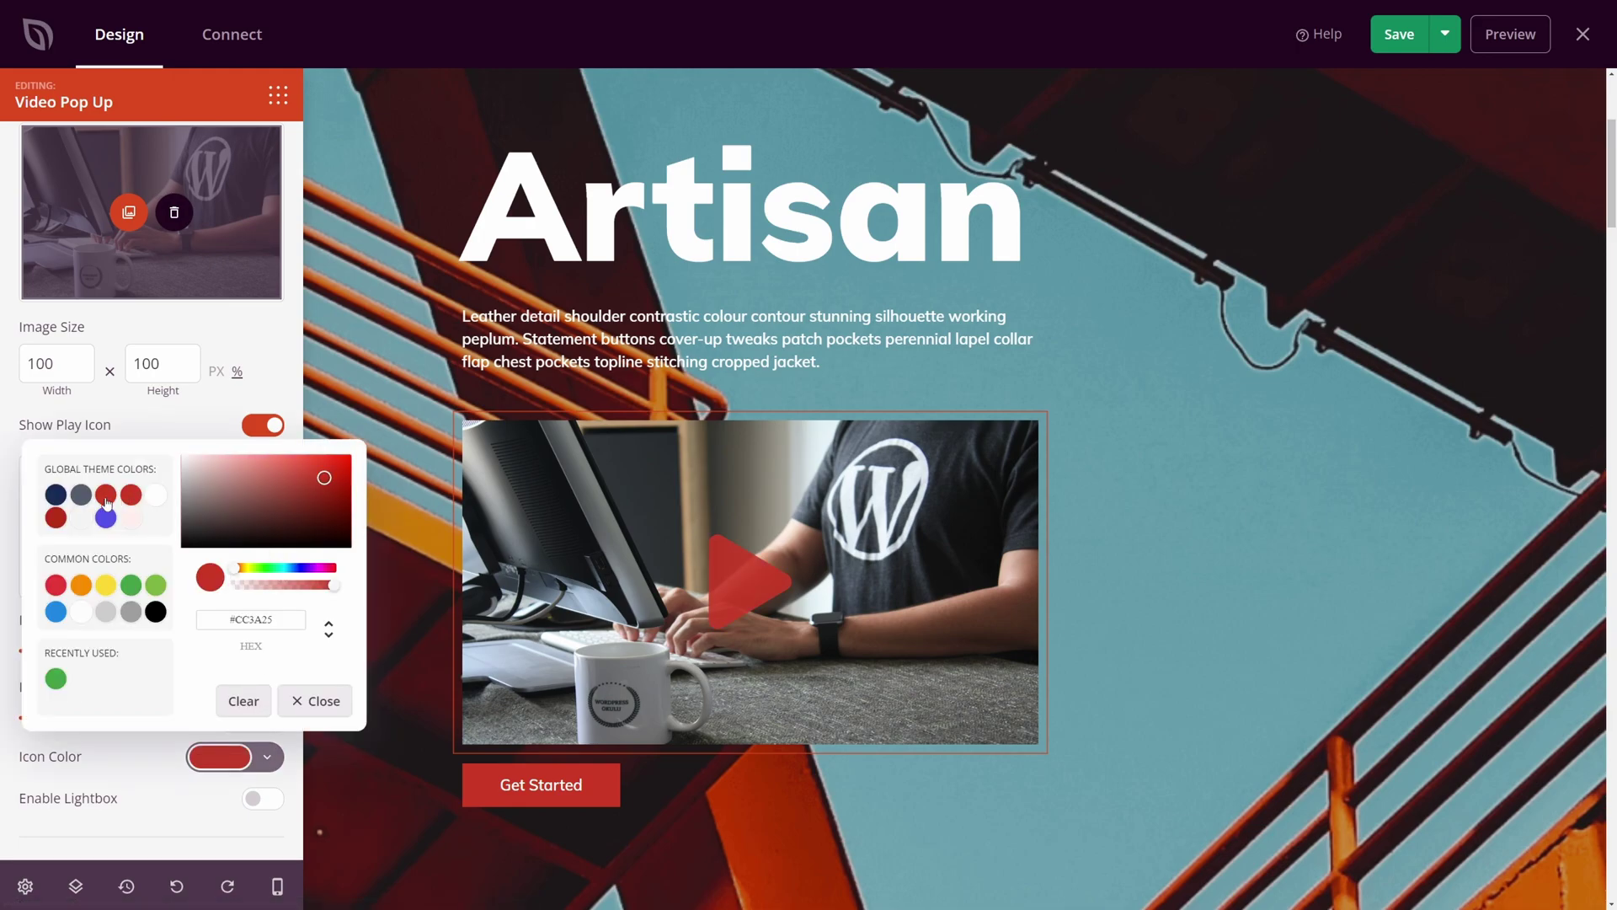
click(139, 428)
mouse_move(50, 652)
mouse_down()
mouse_move(133, 651)
mouse_move(41, 651)
mouse_up()
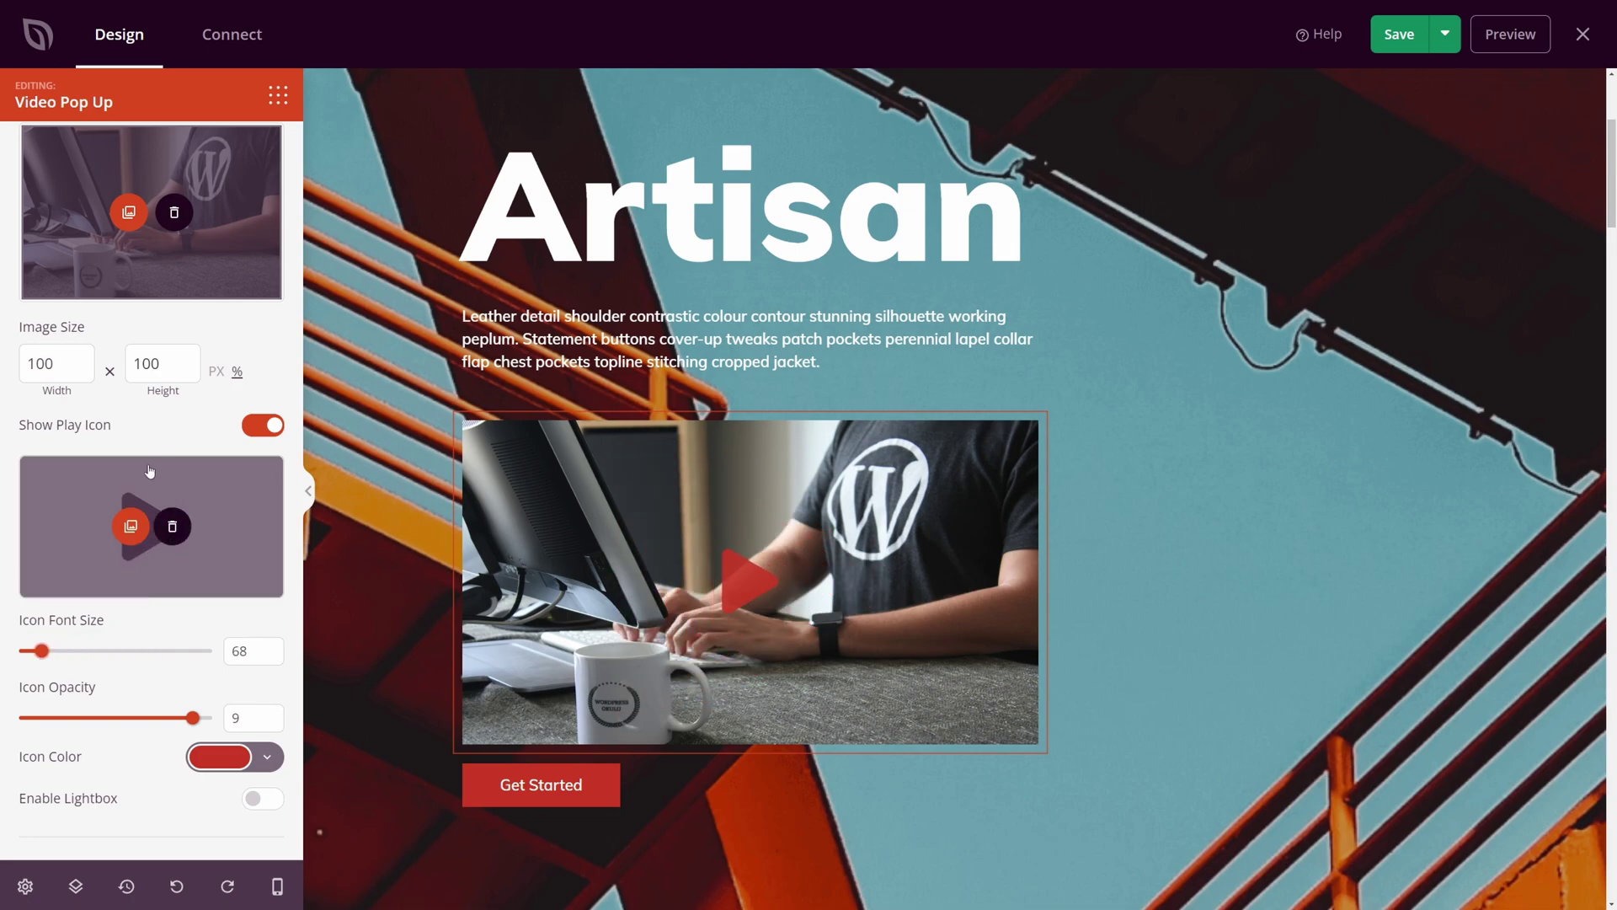
Step: Replace the plain play triangle with a round play icon found by searching 'play' in the Icon Library
click(175, 528)
click(152, 569)
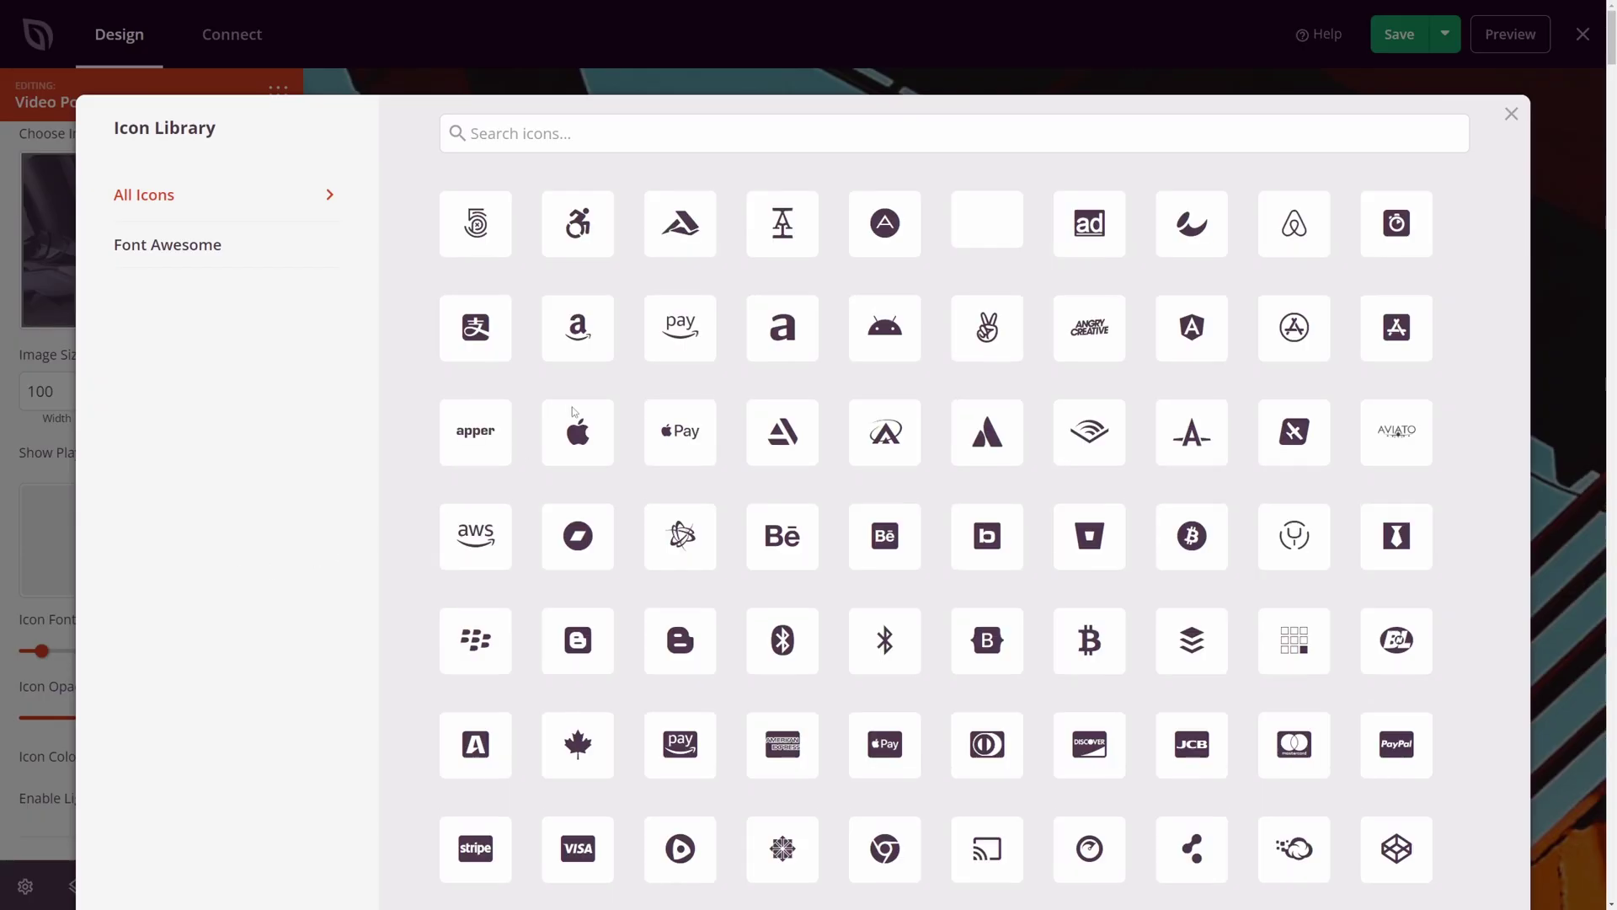
click(636, 135)
text(play)
click(784, 249)
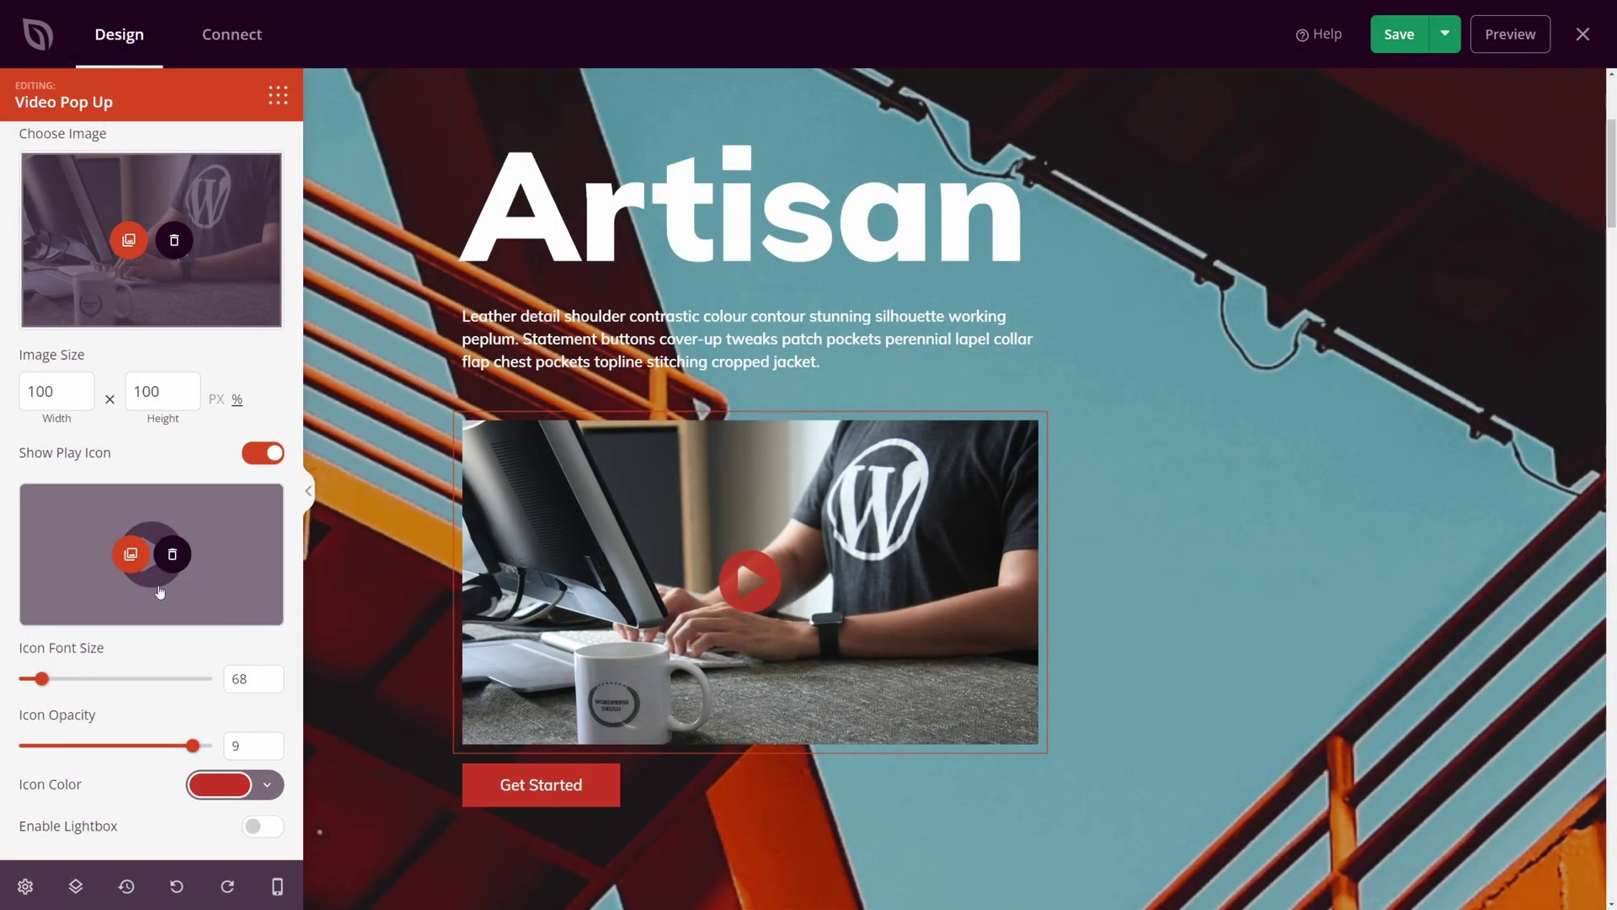
scroll(144, 637, down, 1)
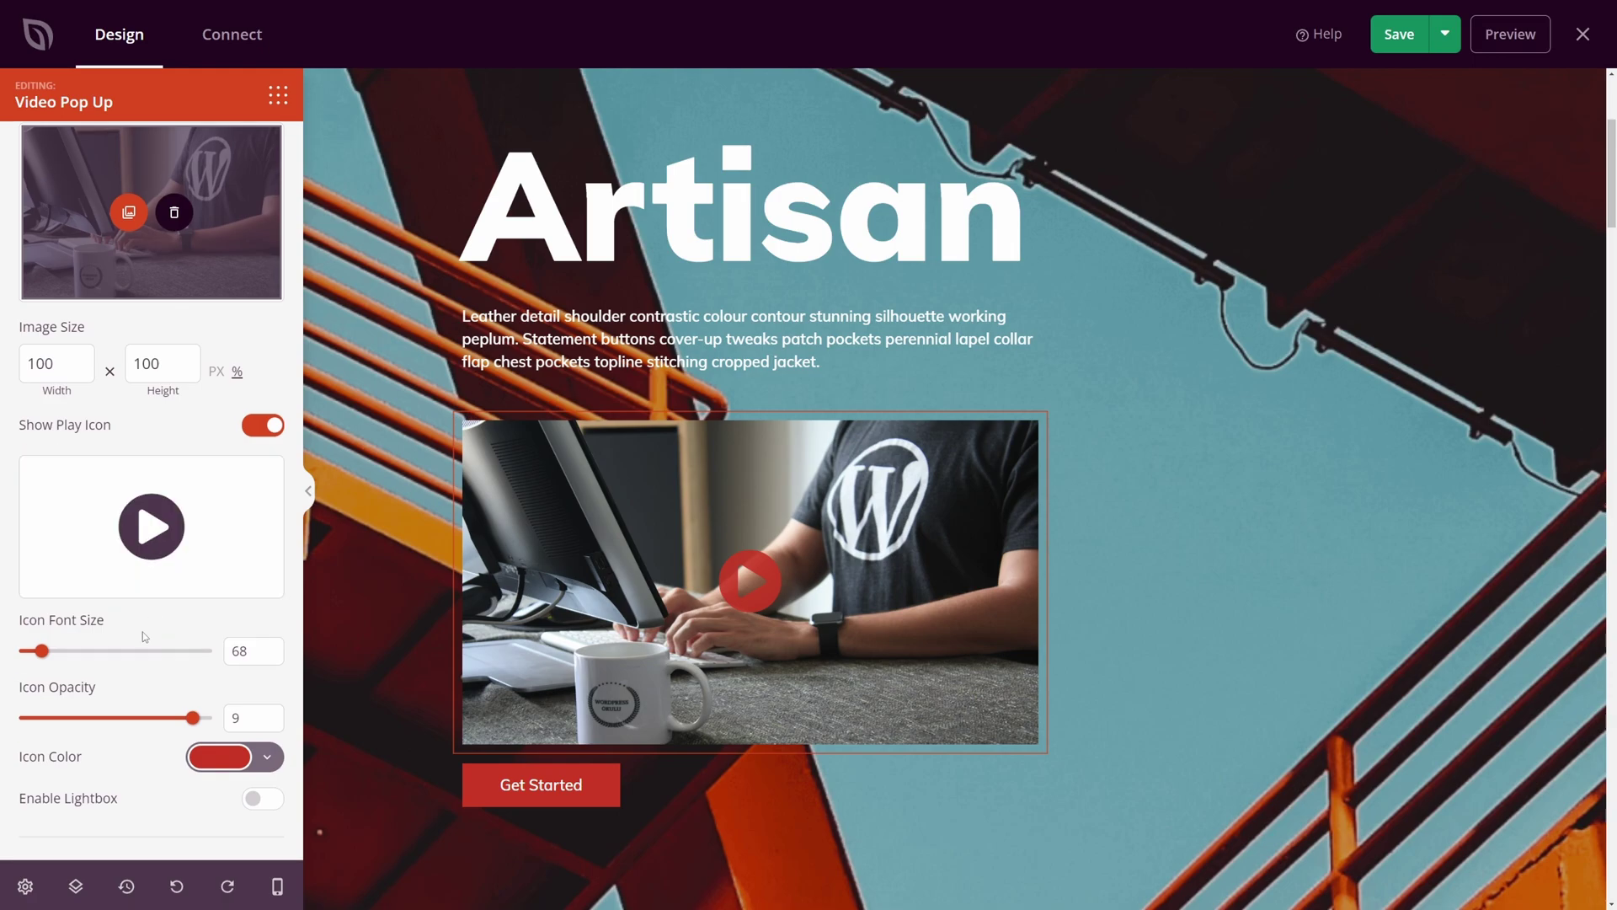
Step: Turn on Enable Lightbox, save, then play the Vimeo video on the previewed Artisan page
click(250, 800)
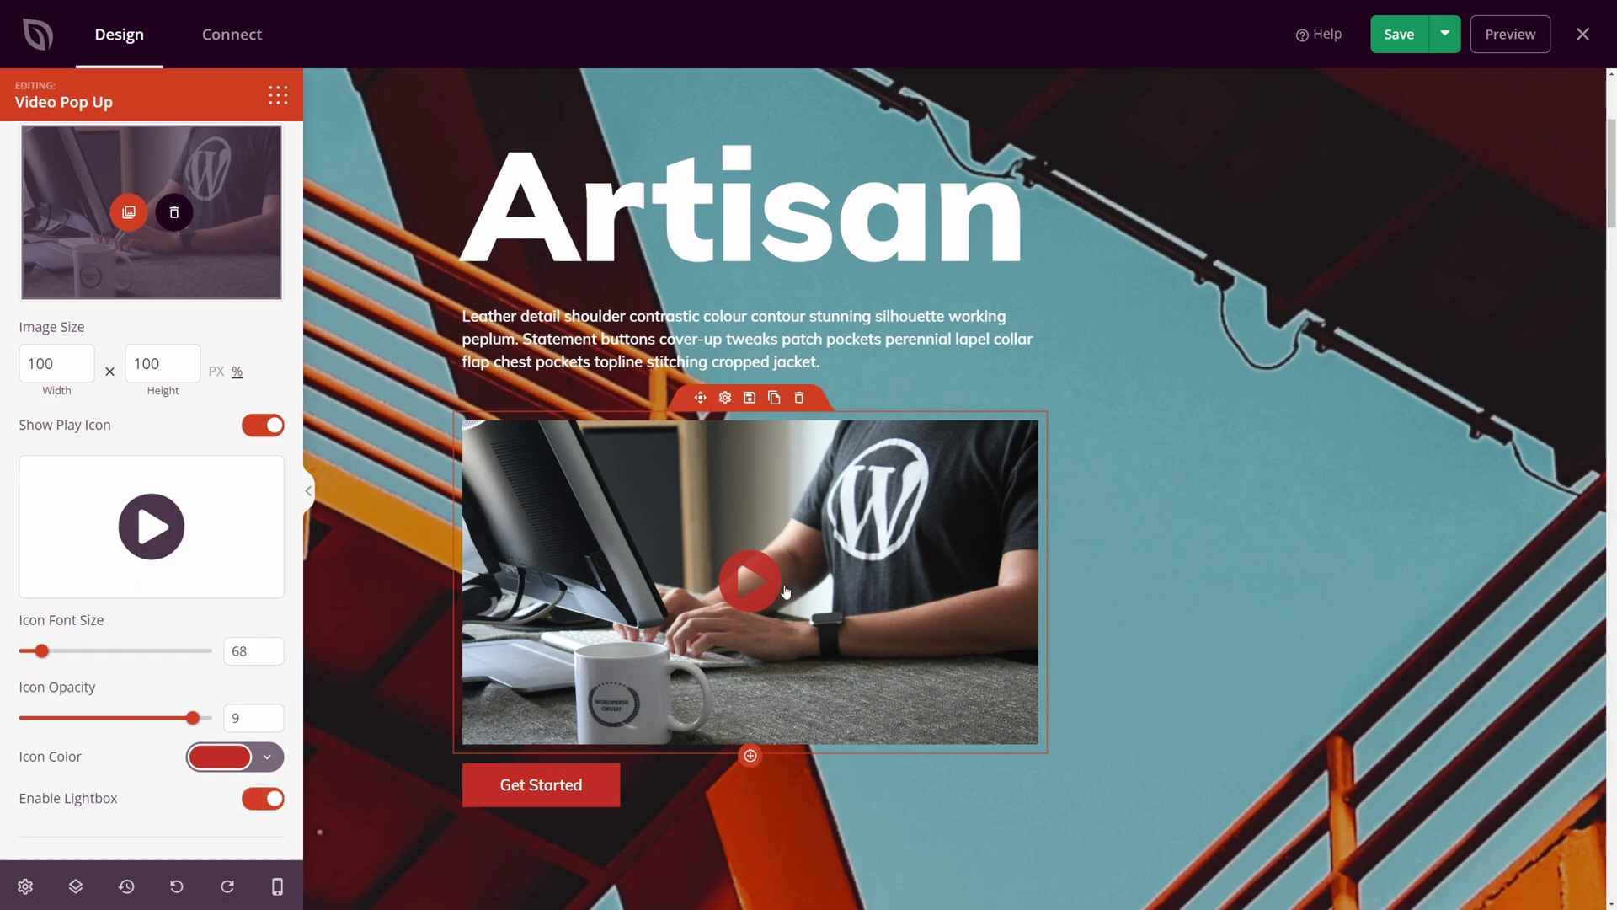
click(1400, 34)
click(1510, 34)
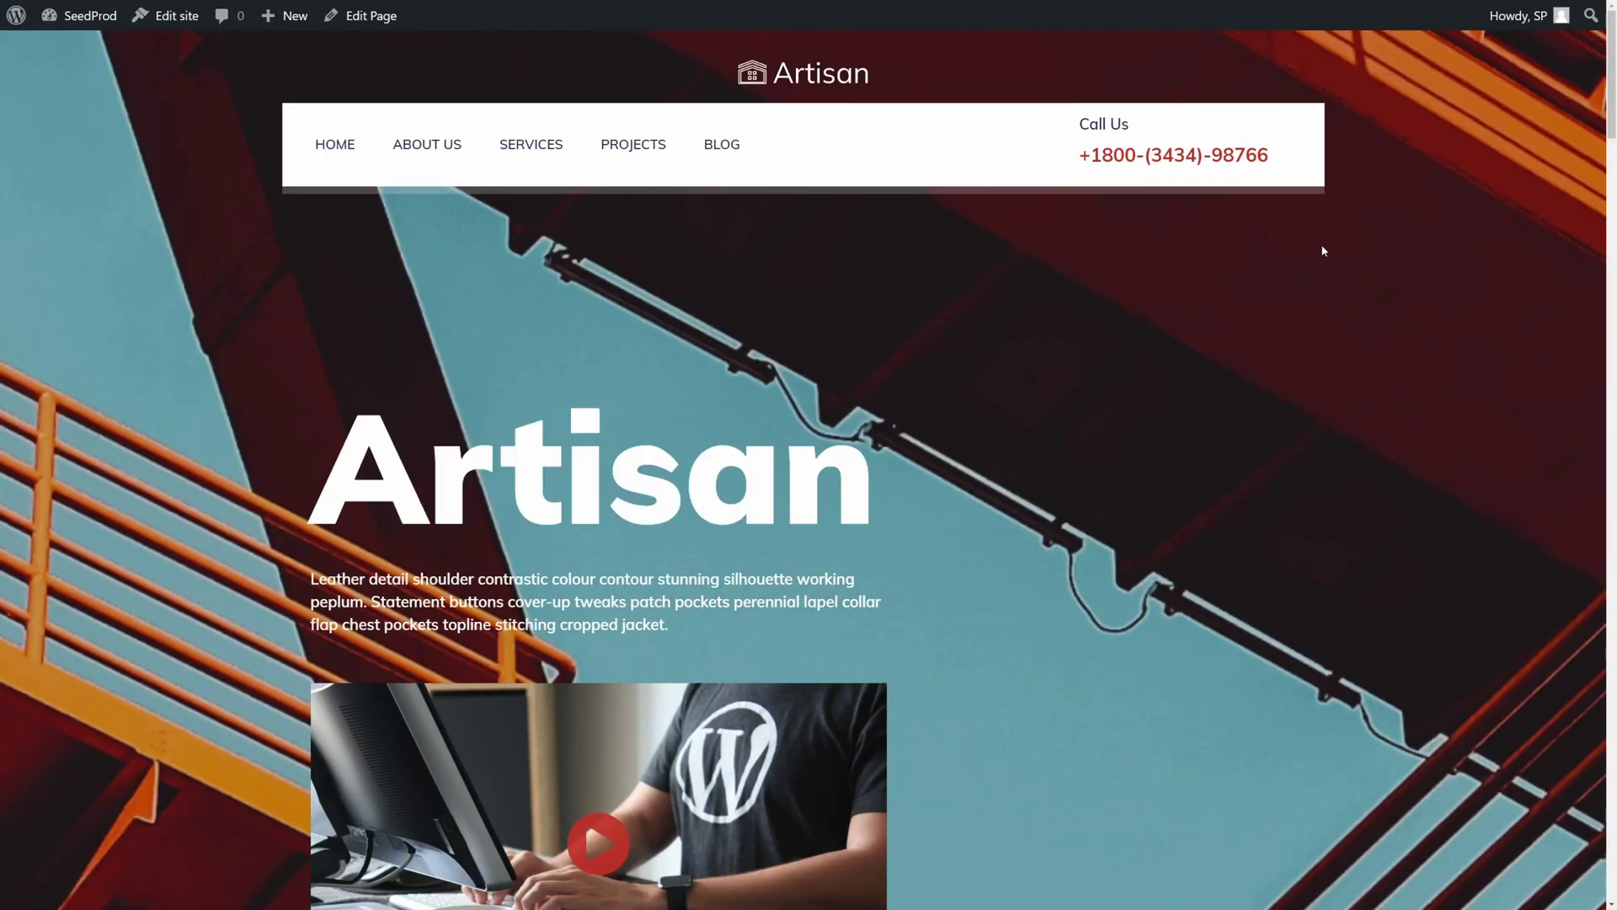
scroll(1322, 251, down, 5)
click(588, 468)
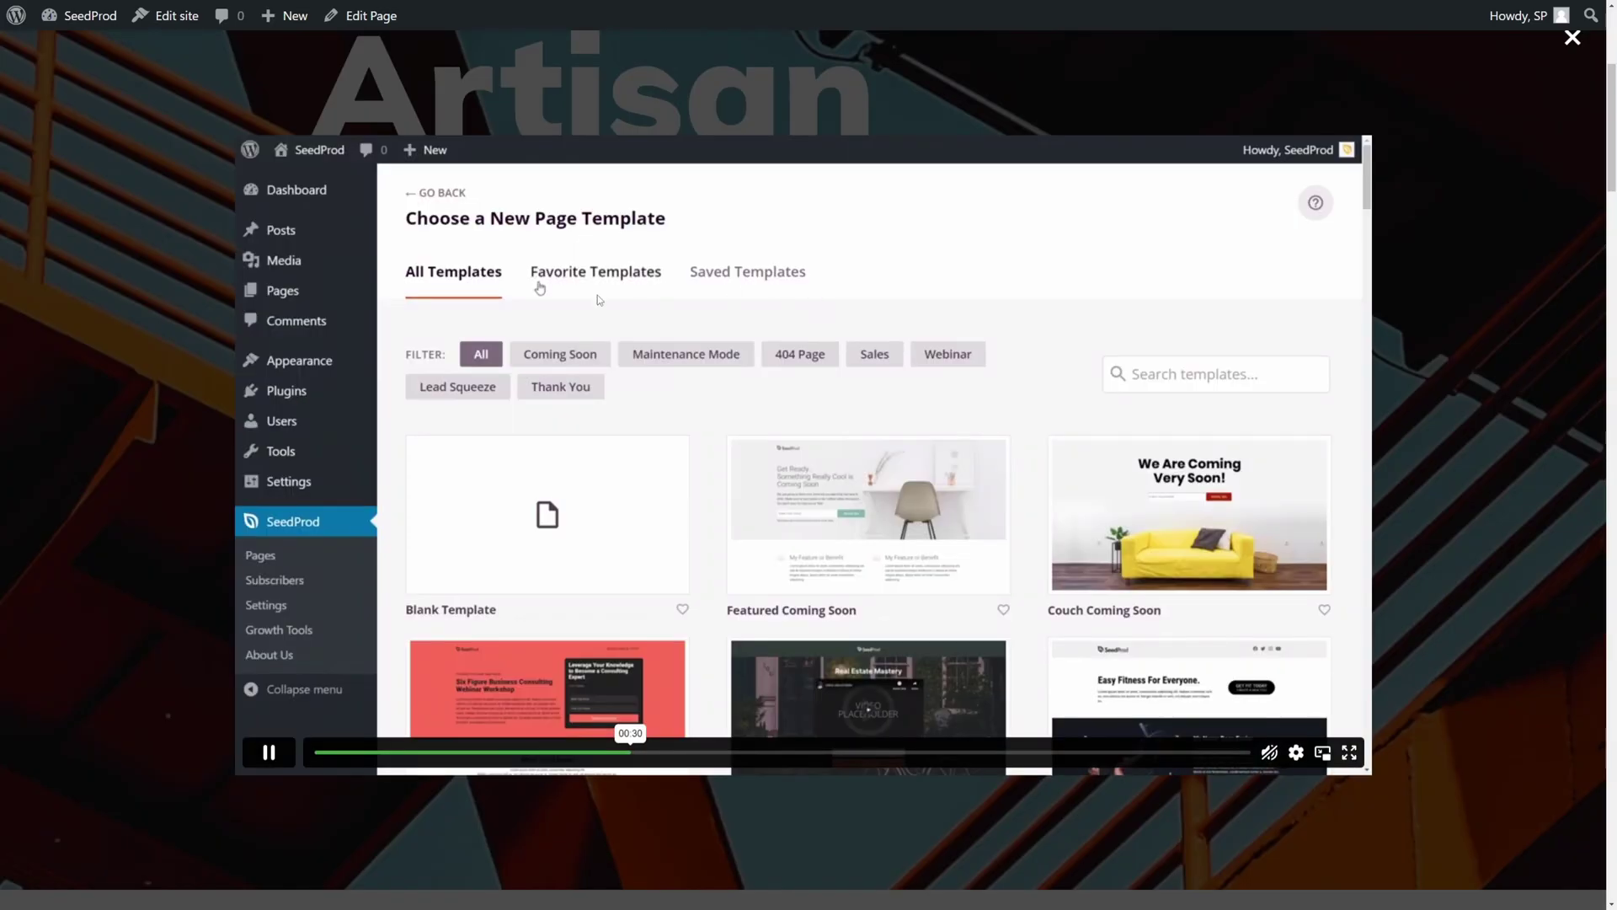